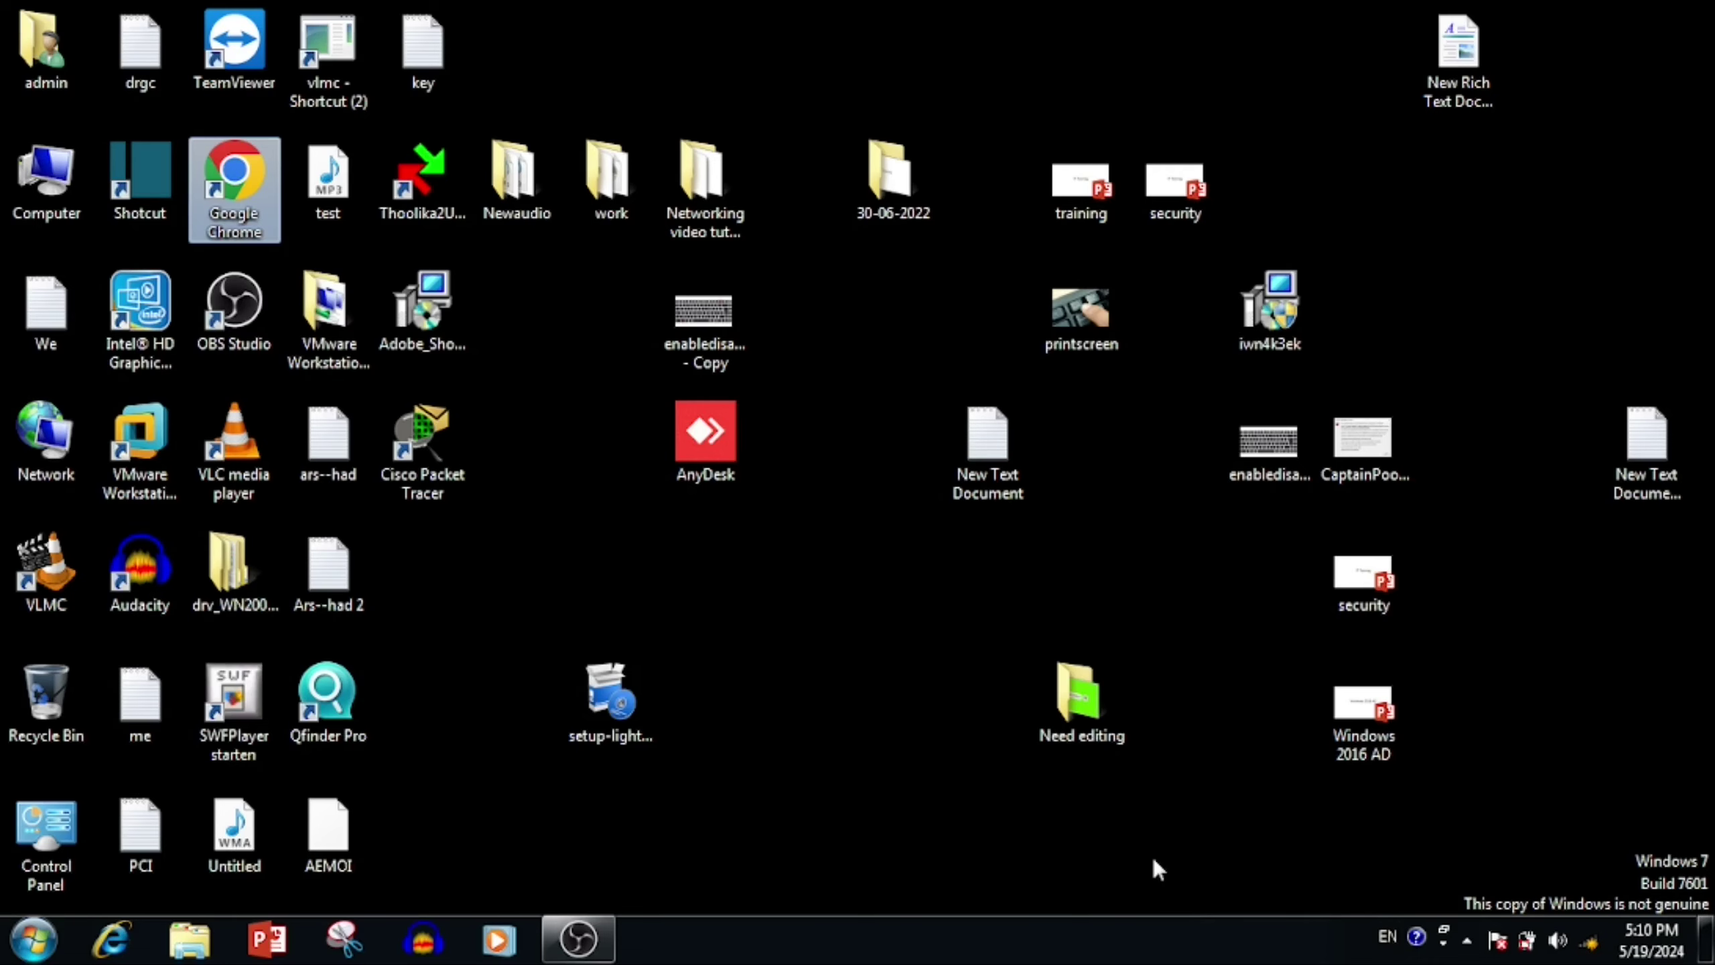
Step: Find the Local Area Connection's default gateway (192.168.0.1) via ncpa.cpl, then launch Chrome
key("super+r")
type("n")
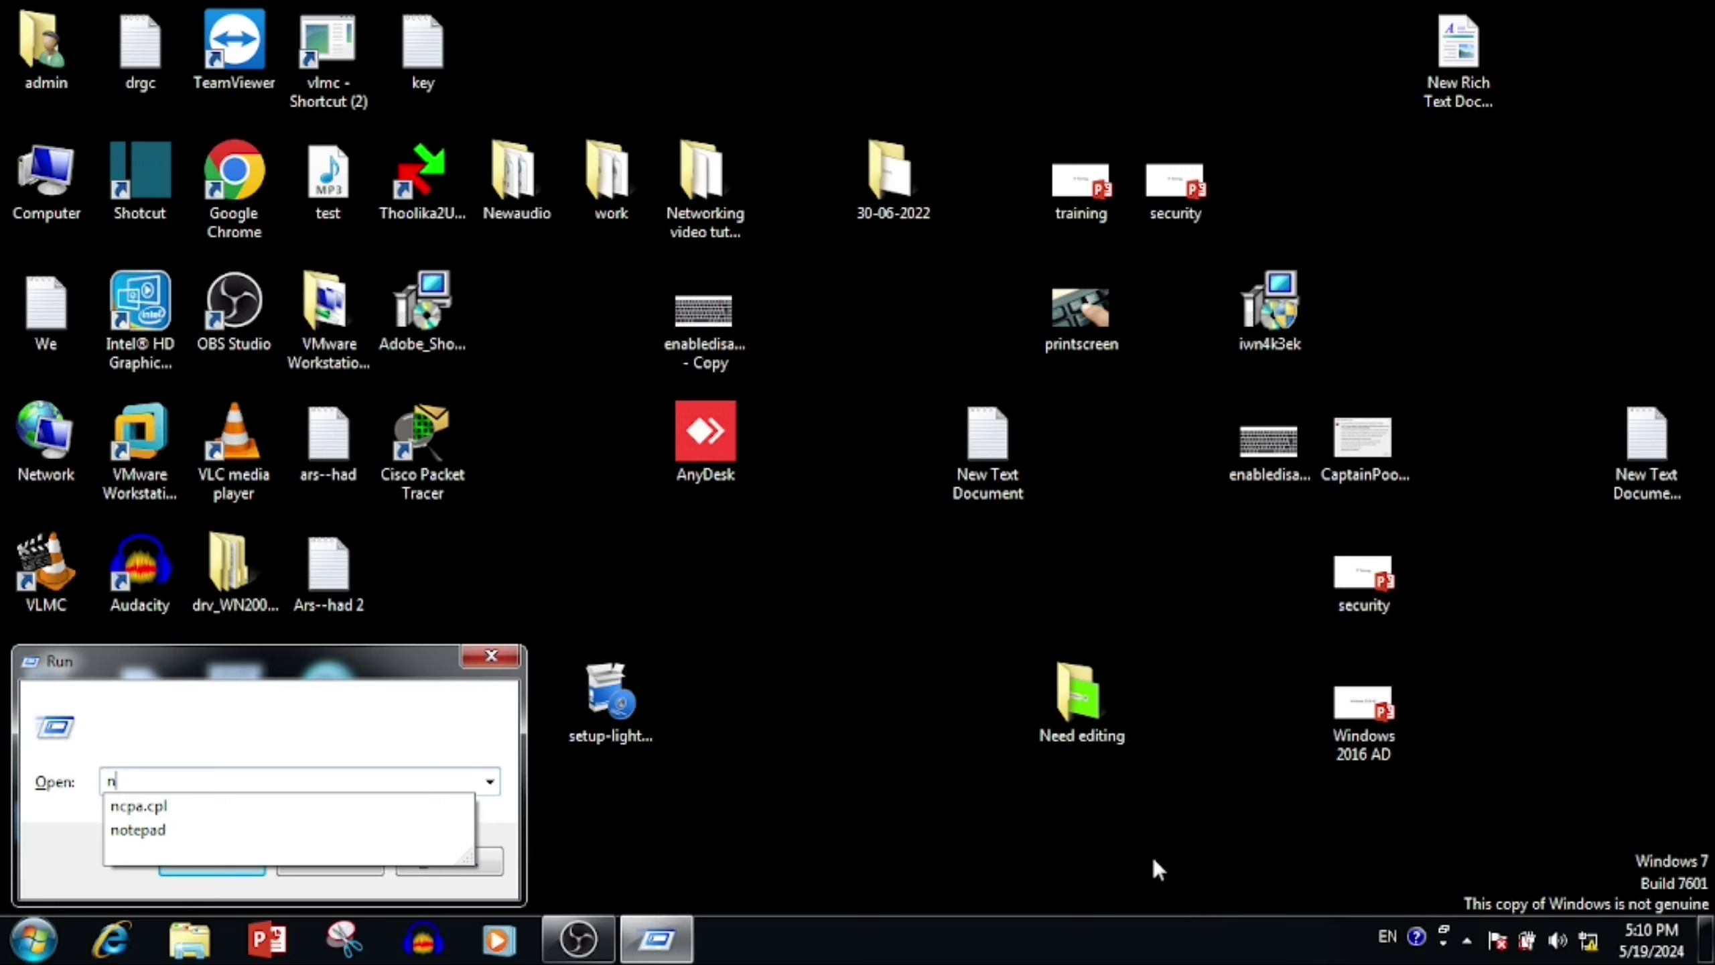
key("Down")
key("Return")
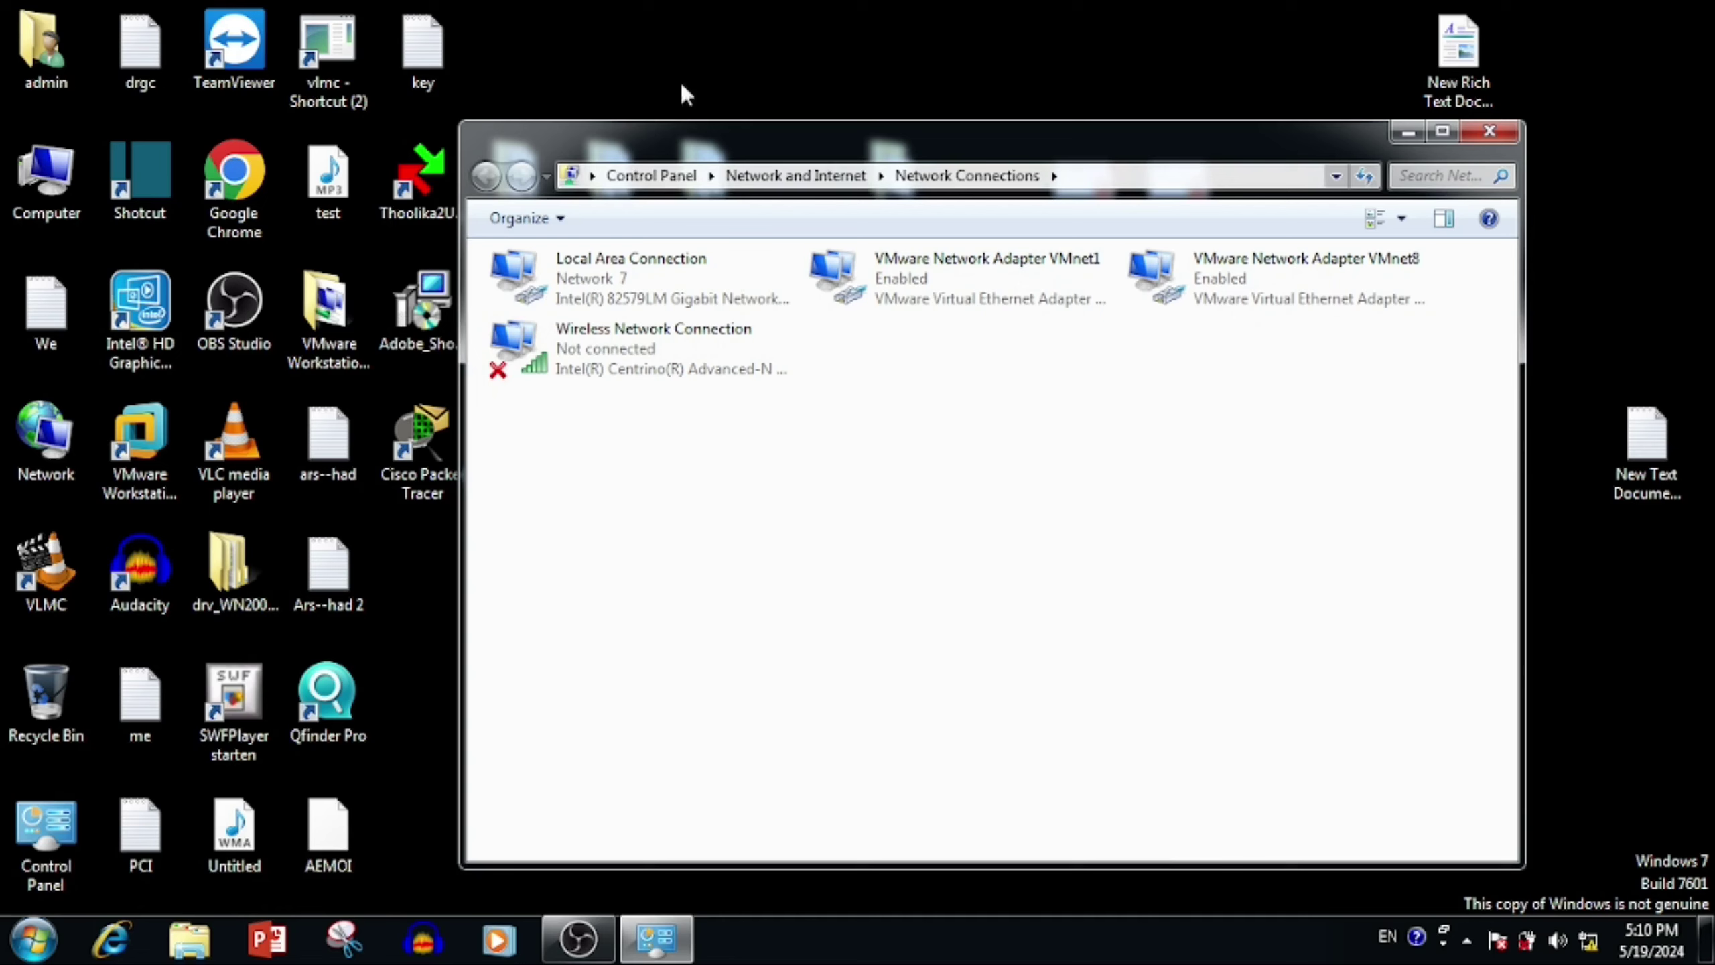
double_click(668, 260)
left_click(743, 453)
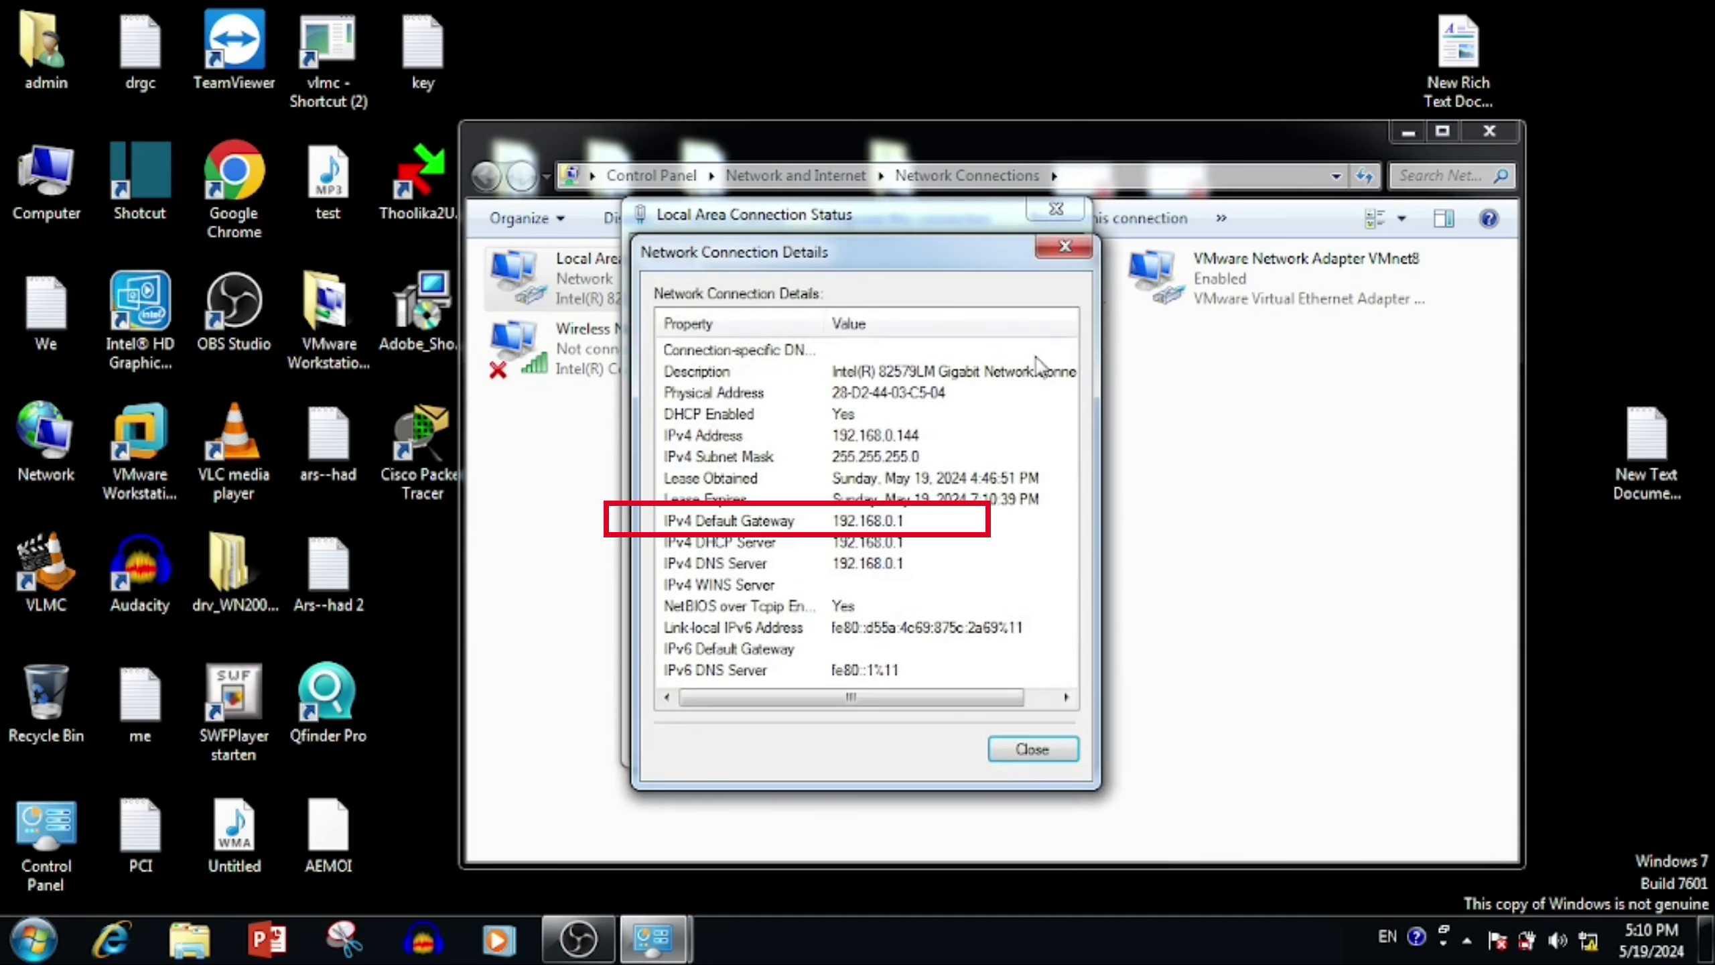
double_click(234, 182)
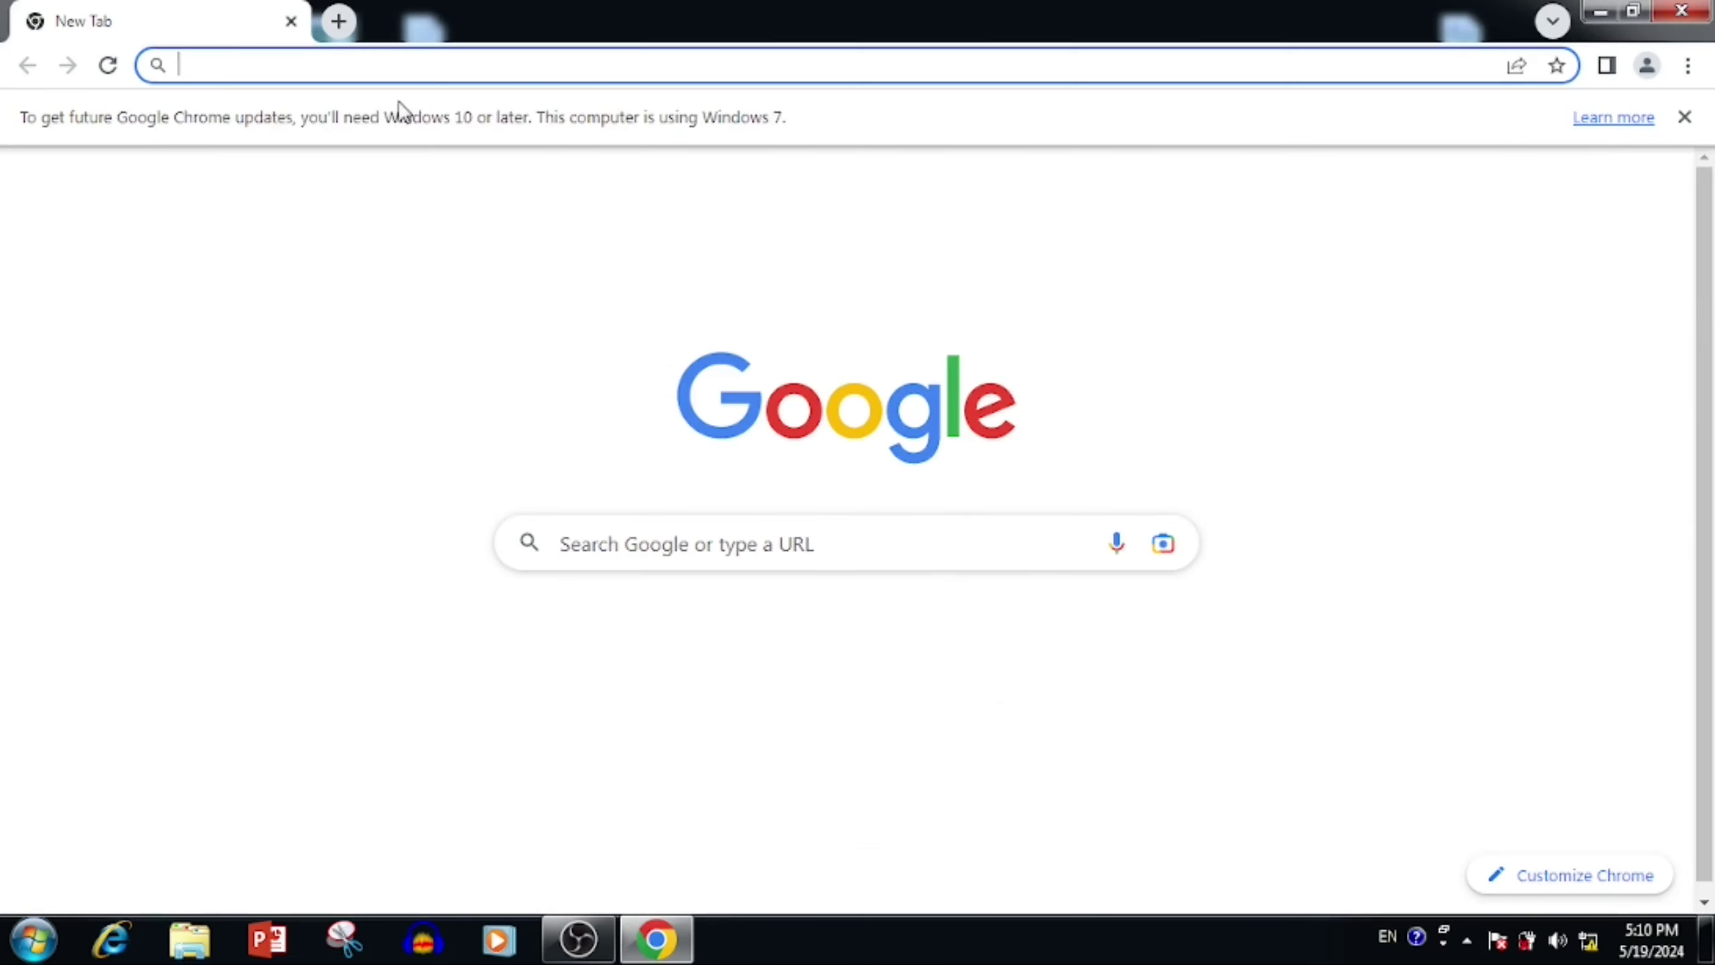
Step: Browse to the router at 192.168.0.1 and dismiss Chrome's update notice
type("192.168.0.1")
left_click(403, 112)
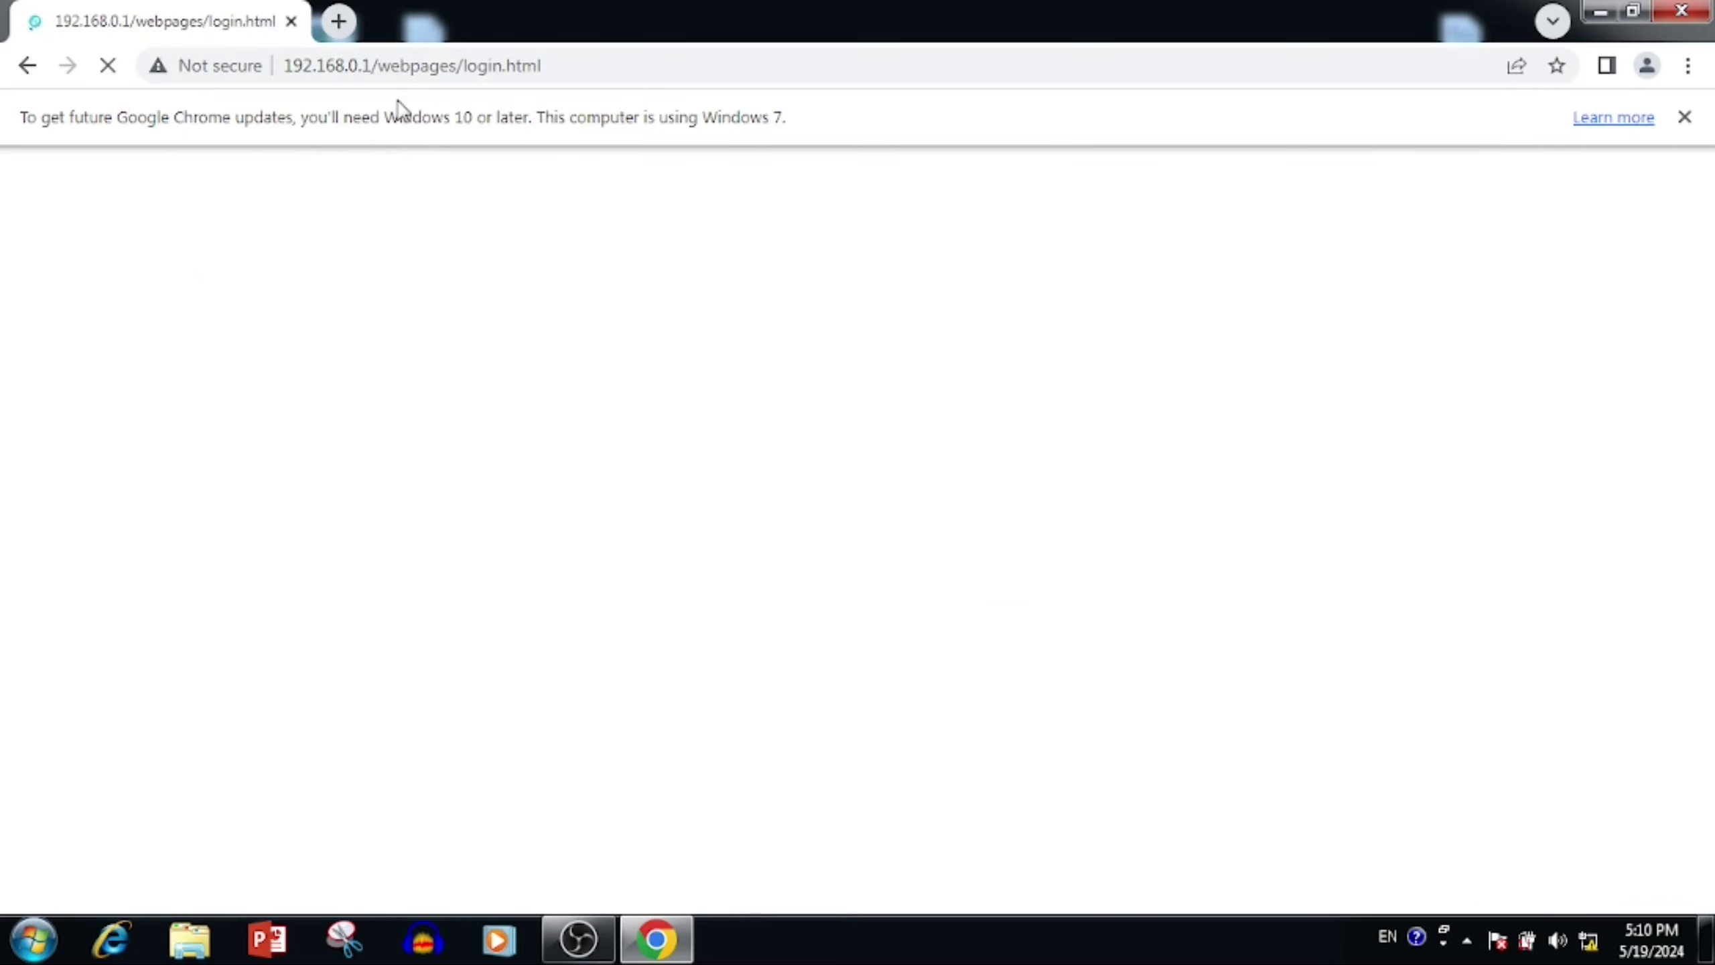
left_click(1685, 116)
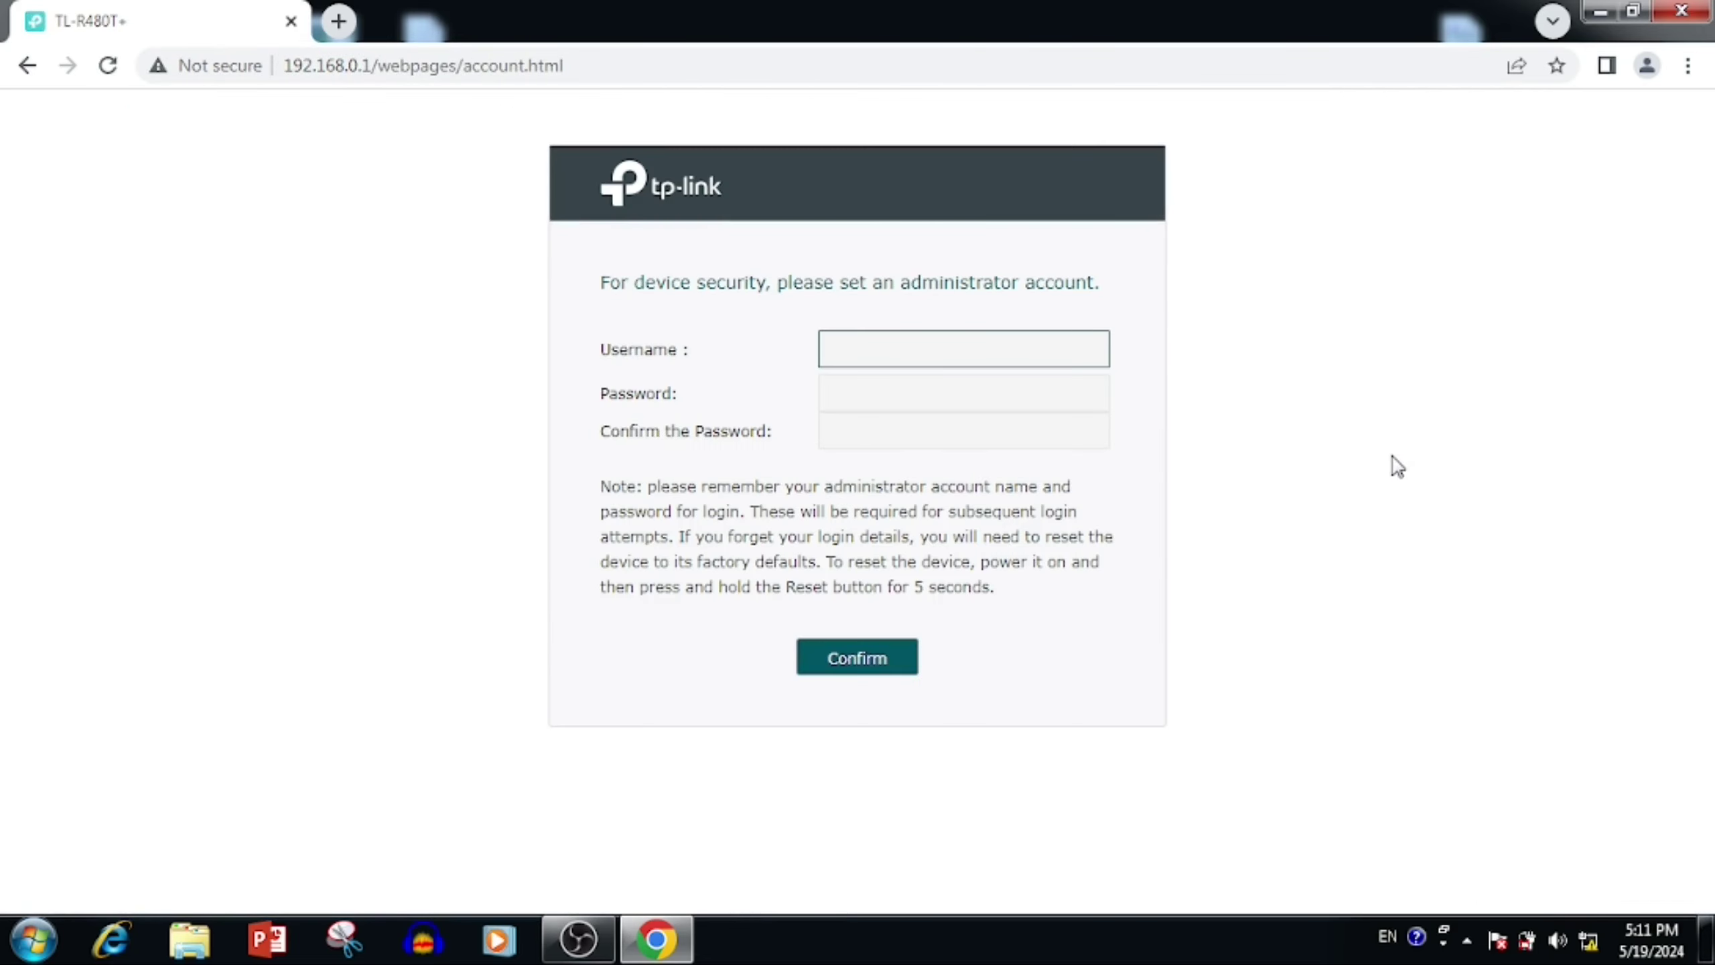
Step: Create the administrator account with username admin and a confirmed password
type("admin")
key("Tab")
type("admin1234")
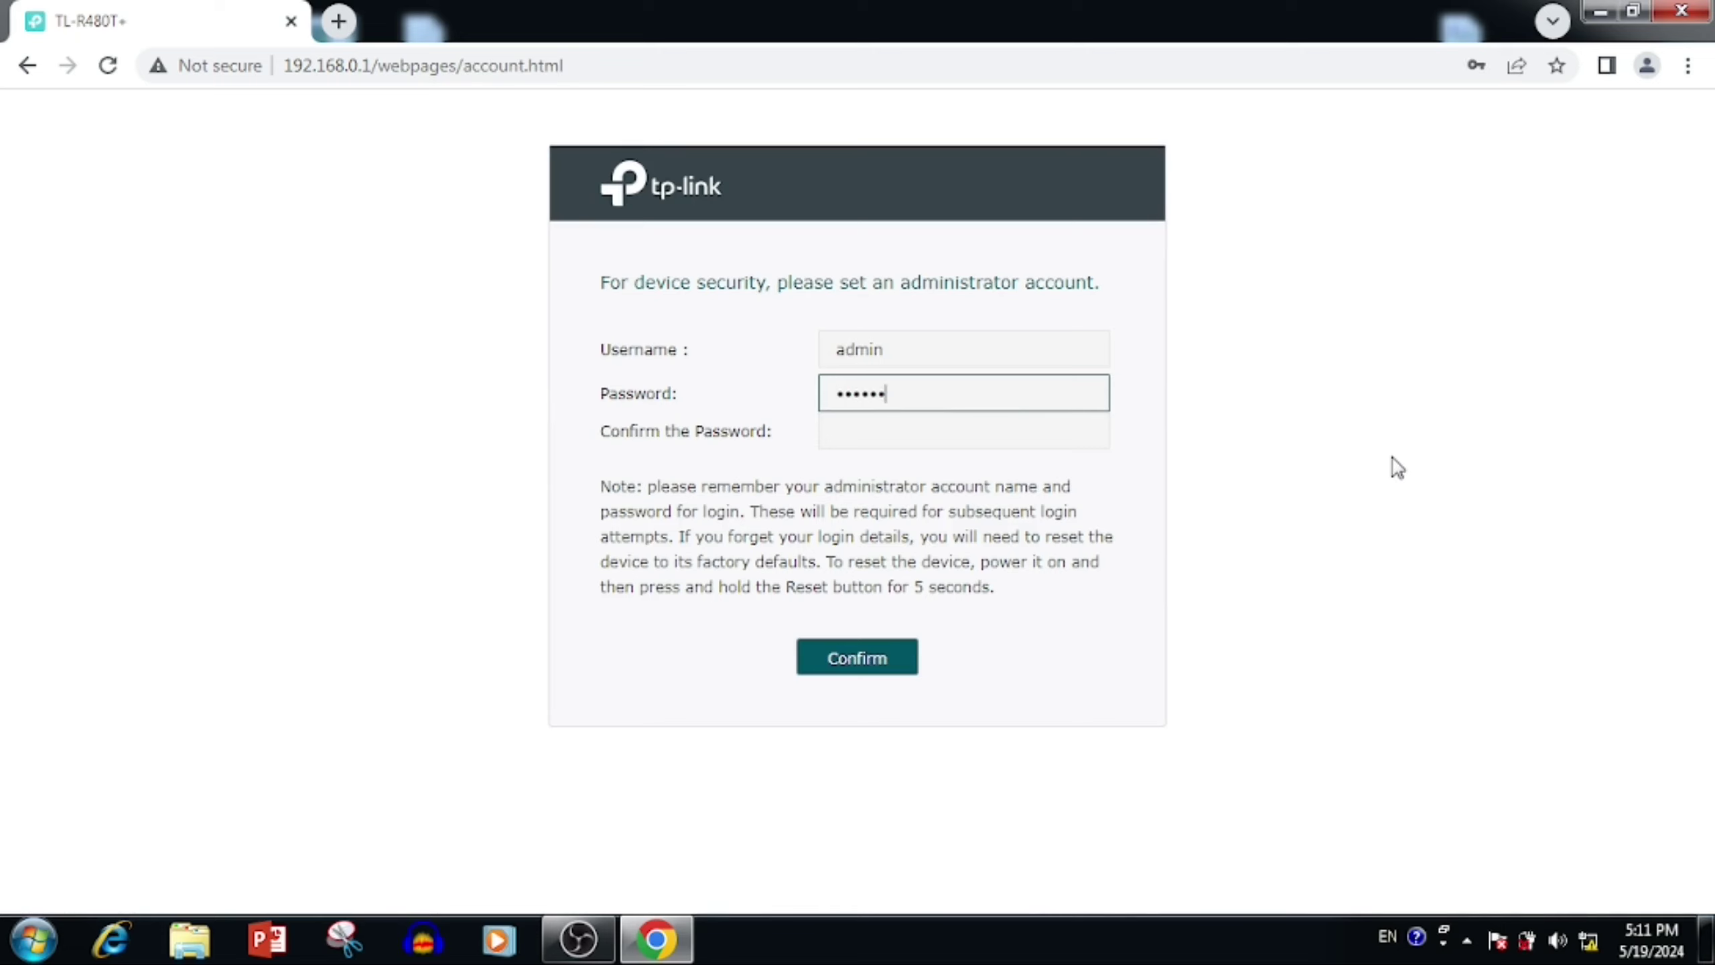
type("5")
key("Tab")
type("admin")
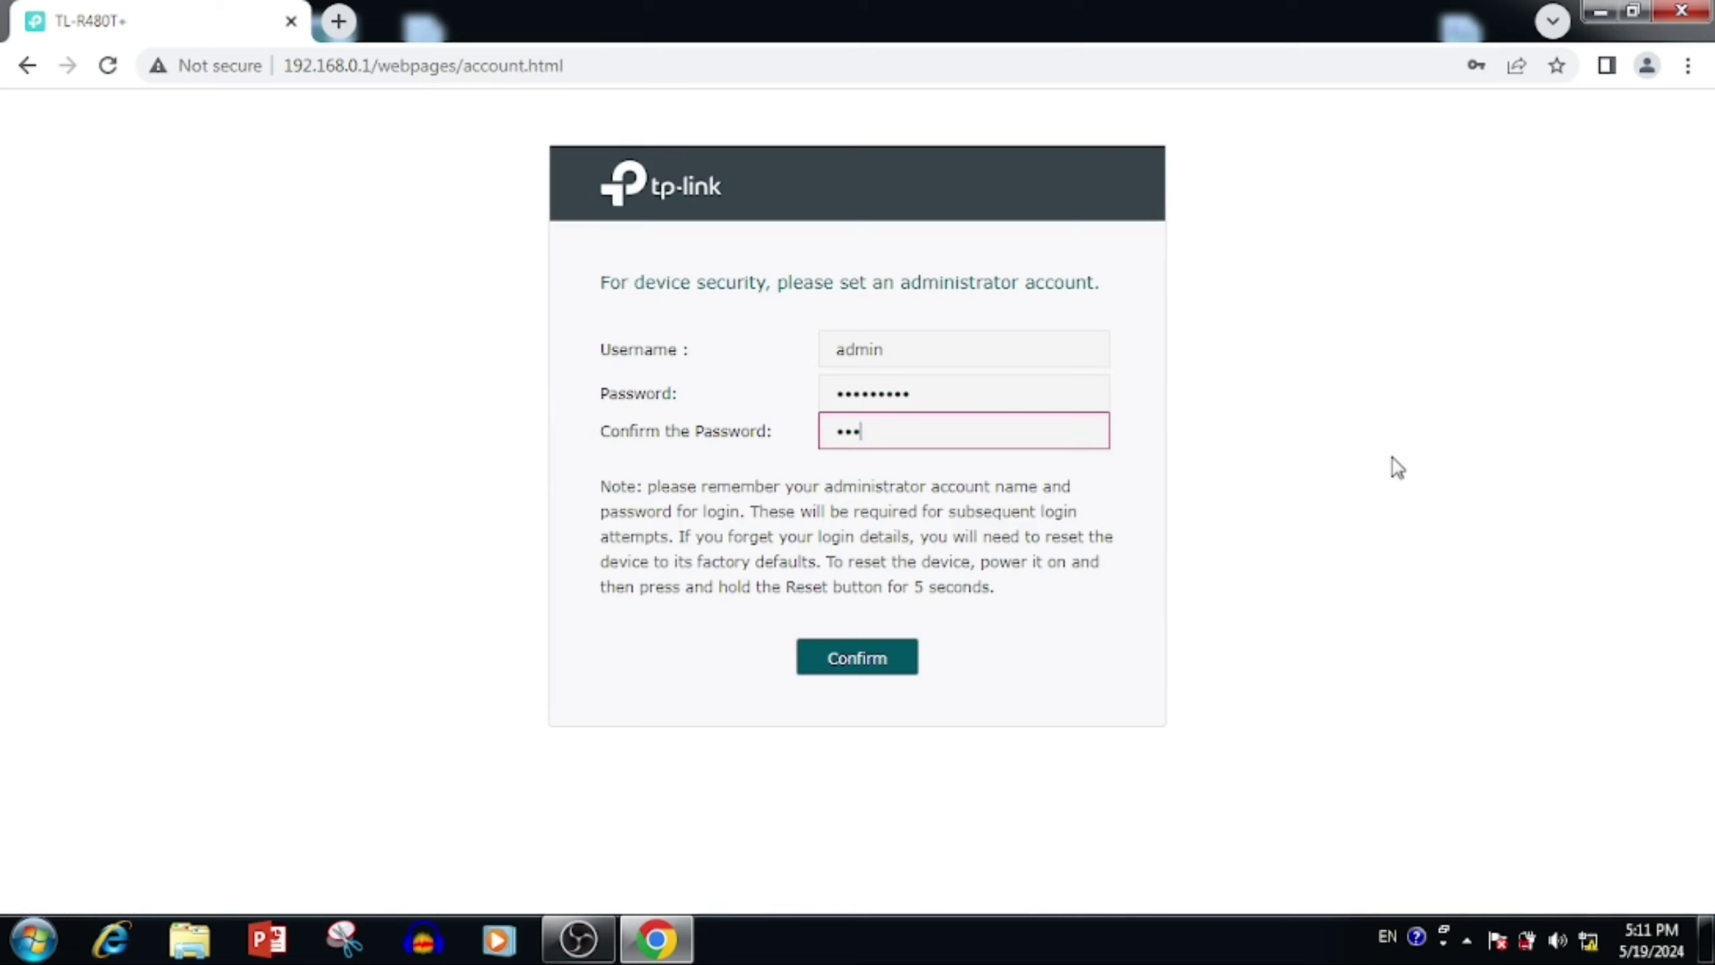
type("12345")
key("Return")
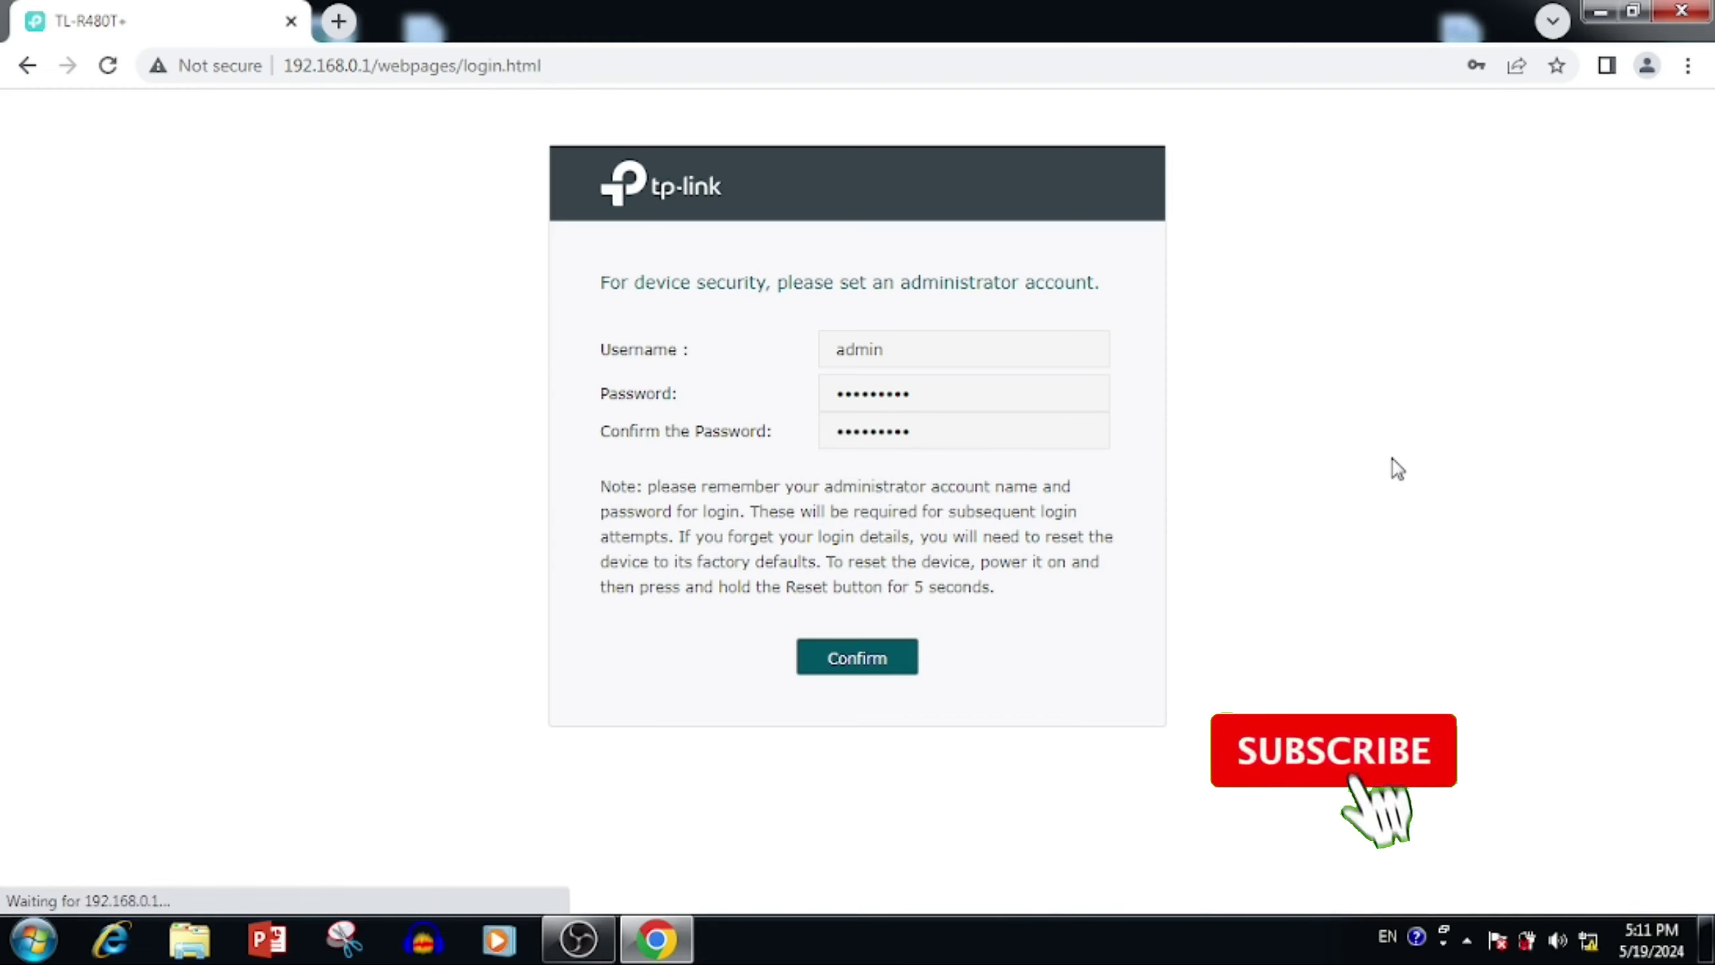
Step: Begin signing in by entering username admin on the login page
left_click(880, 425)
type("admin")
key("Tab")
Step: Finish signing in, then open Network > WAN, showing WAN Mode 2
type("admin123")
key("Return")
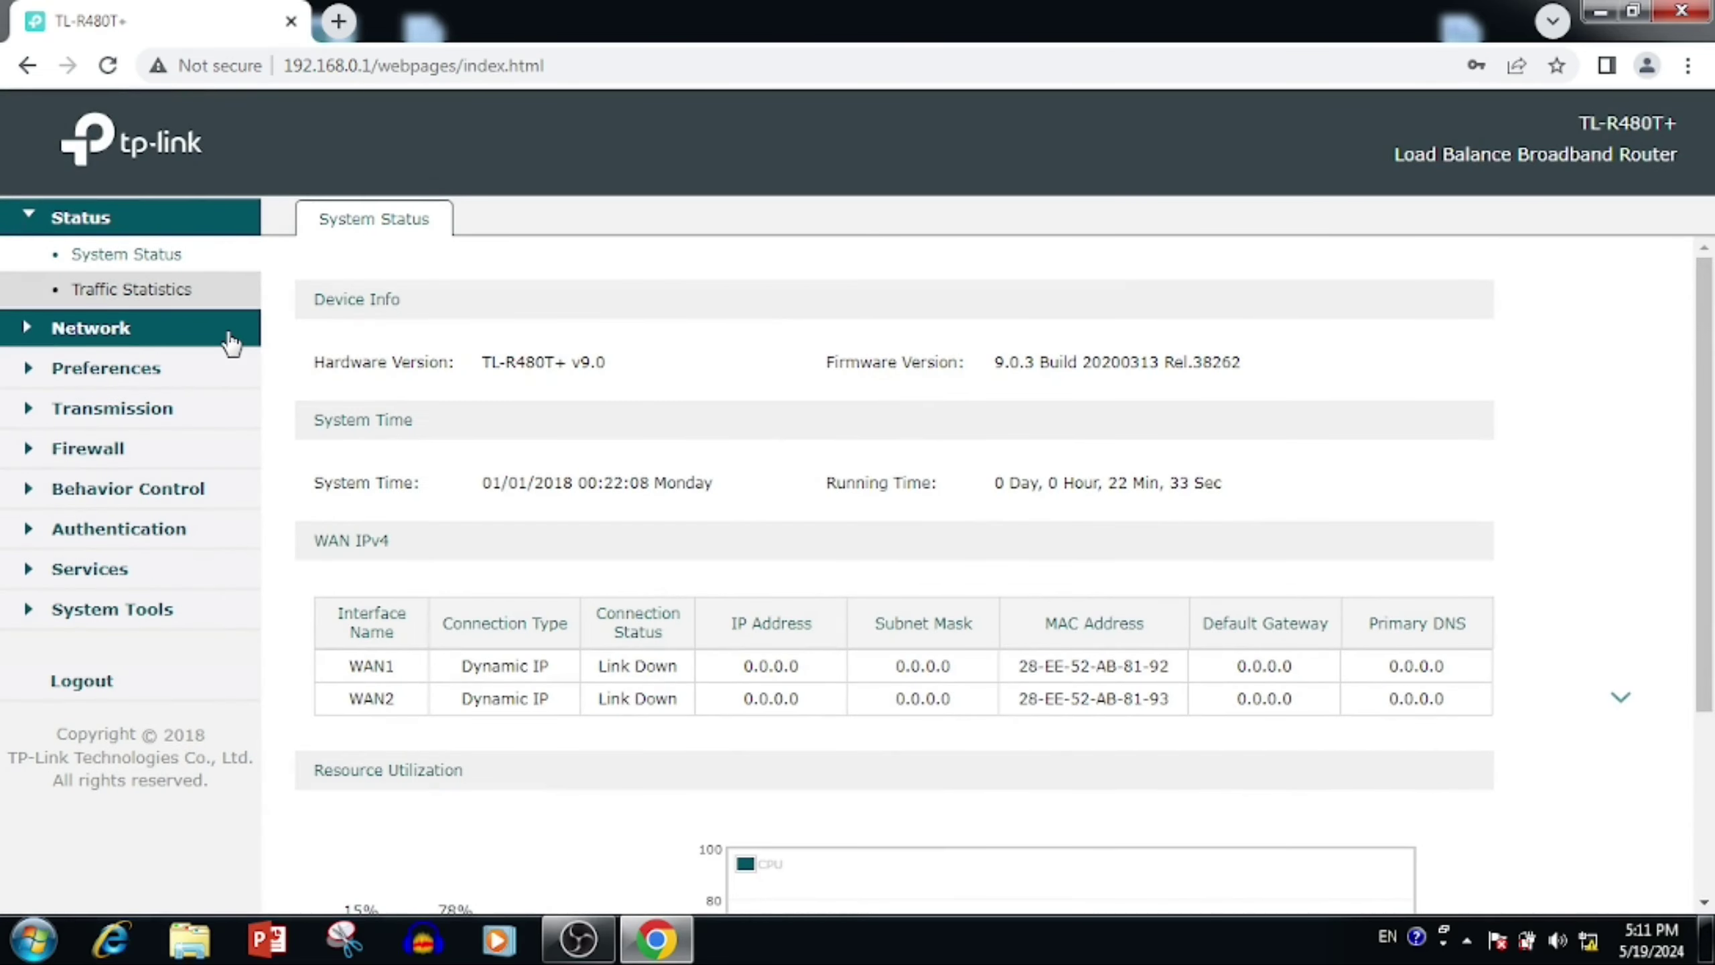
scroll(368, 554, "down", 4)
scroll(371, 448, "up", 4)
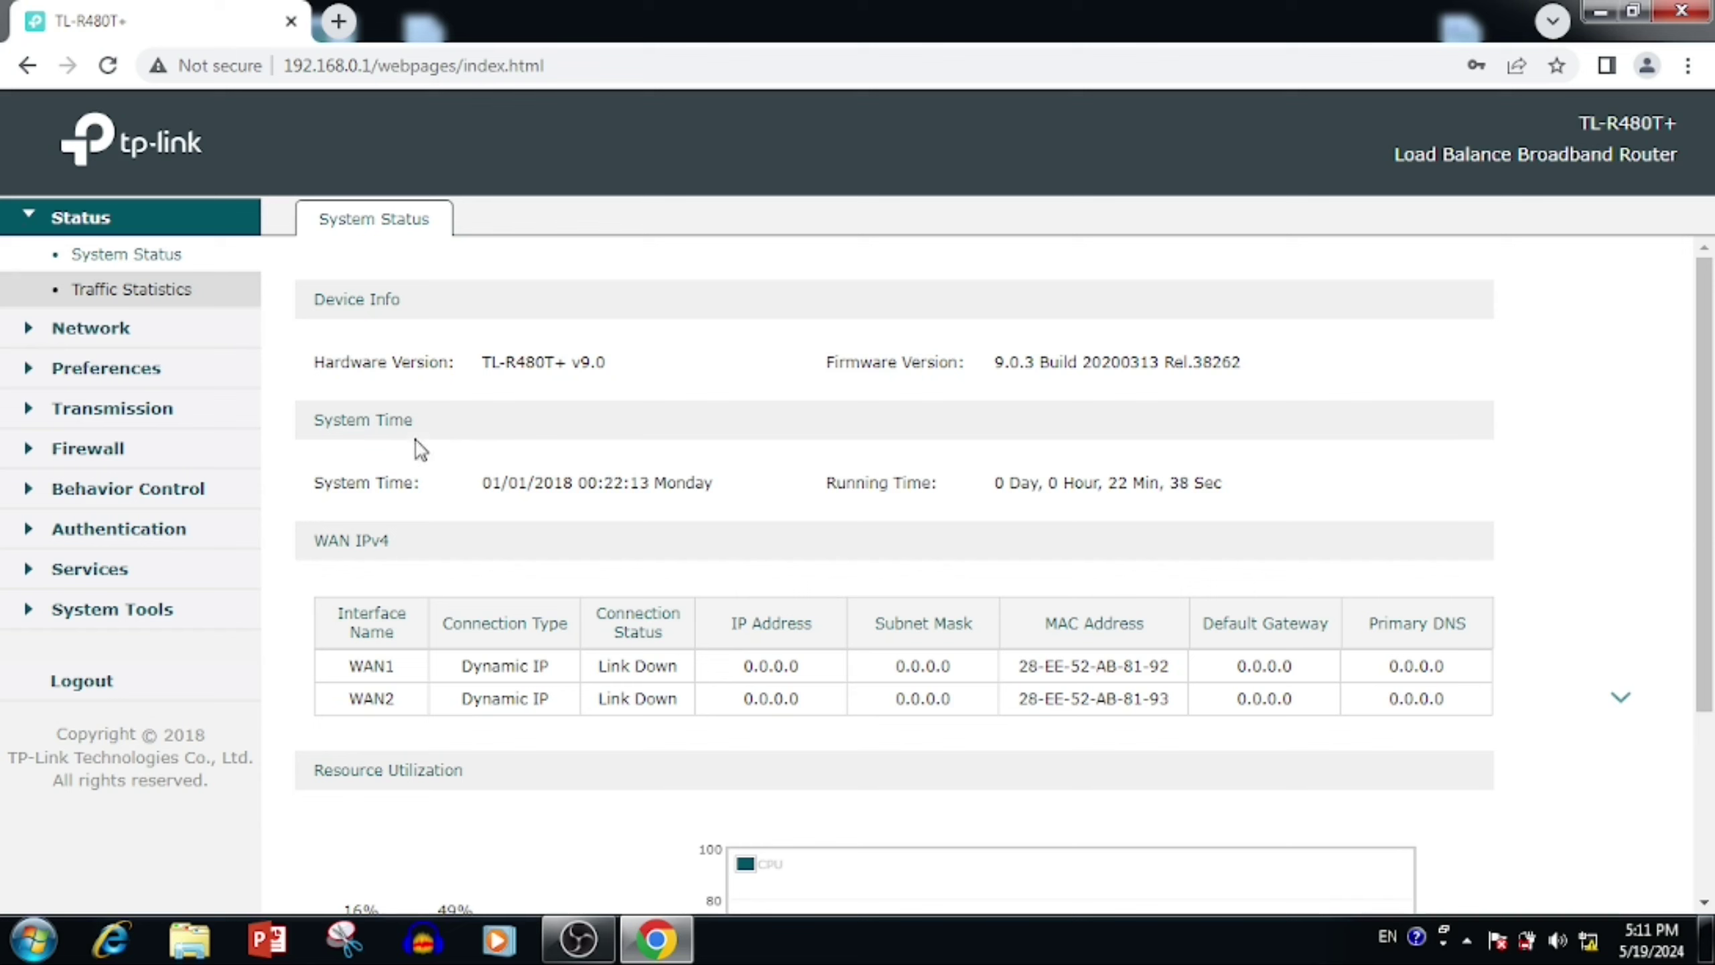
left_click(127, 337)
left_click(106, 303)
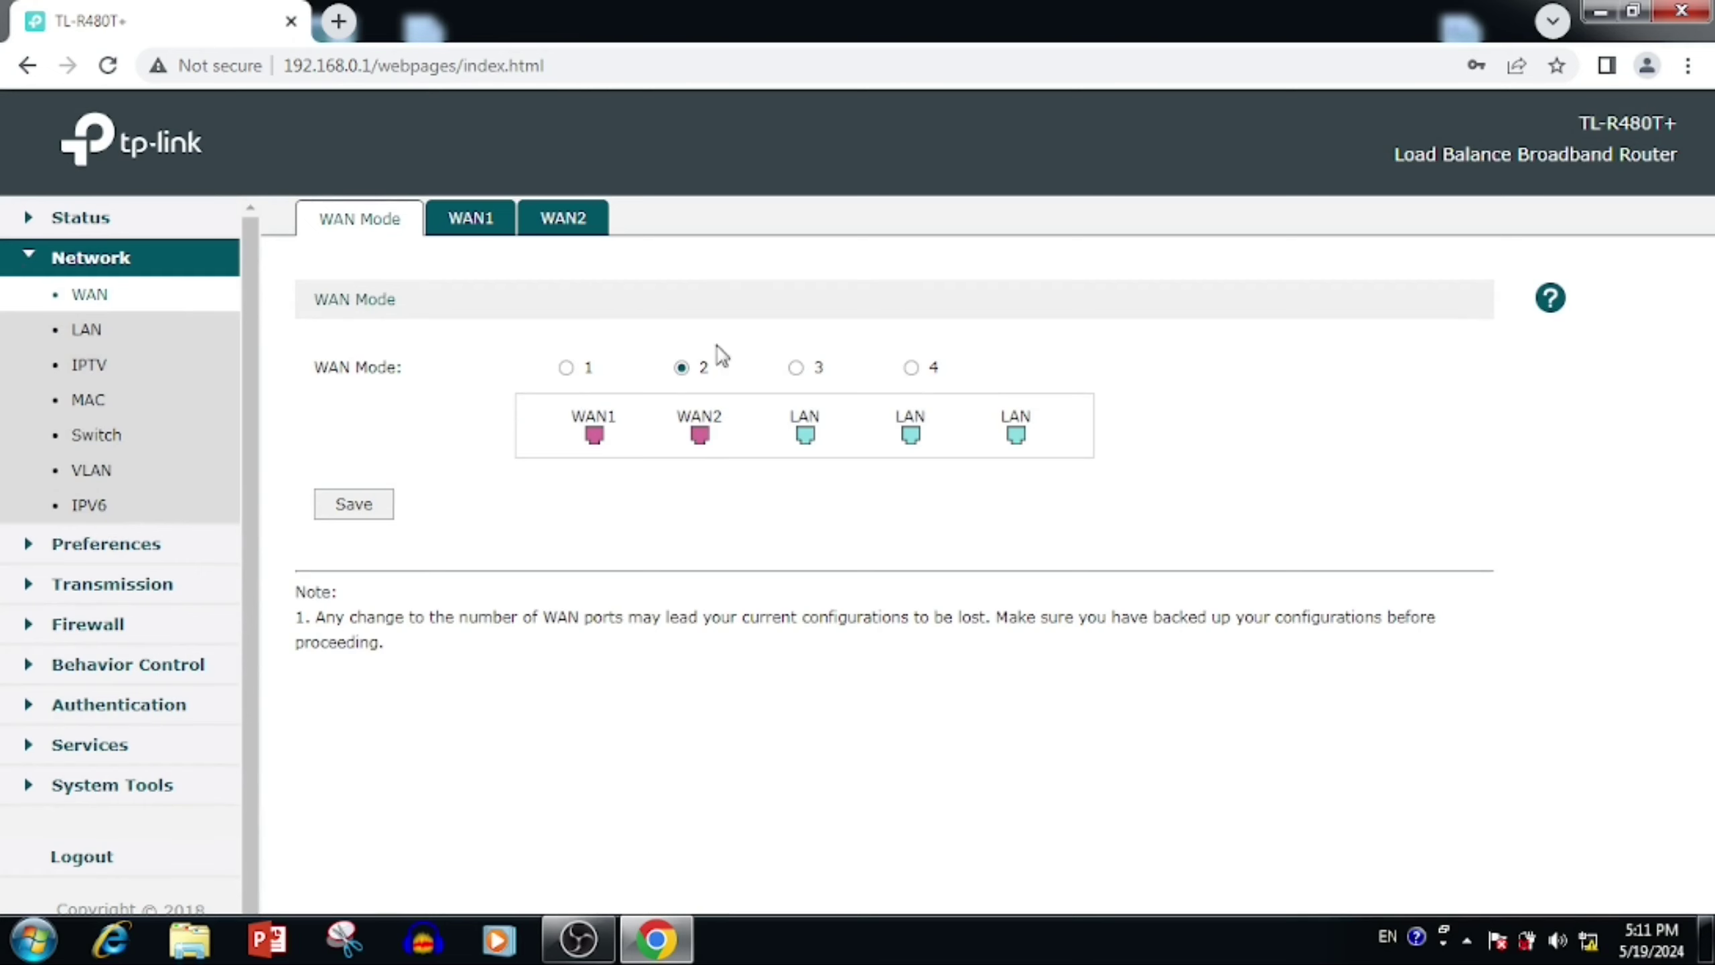
Step: Review the WAN1 and WAN2 tabs, then set WAN Mode to three WAN ports and save
left_click(463, 223)
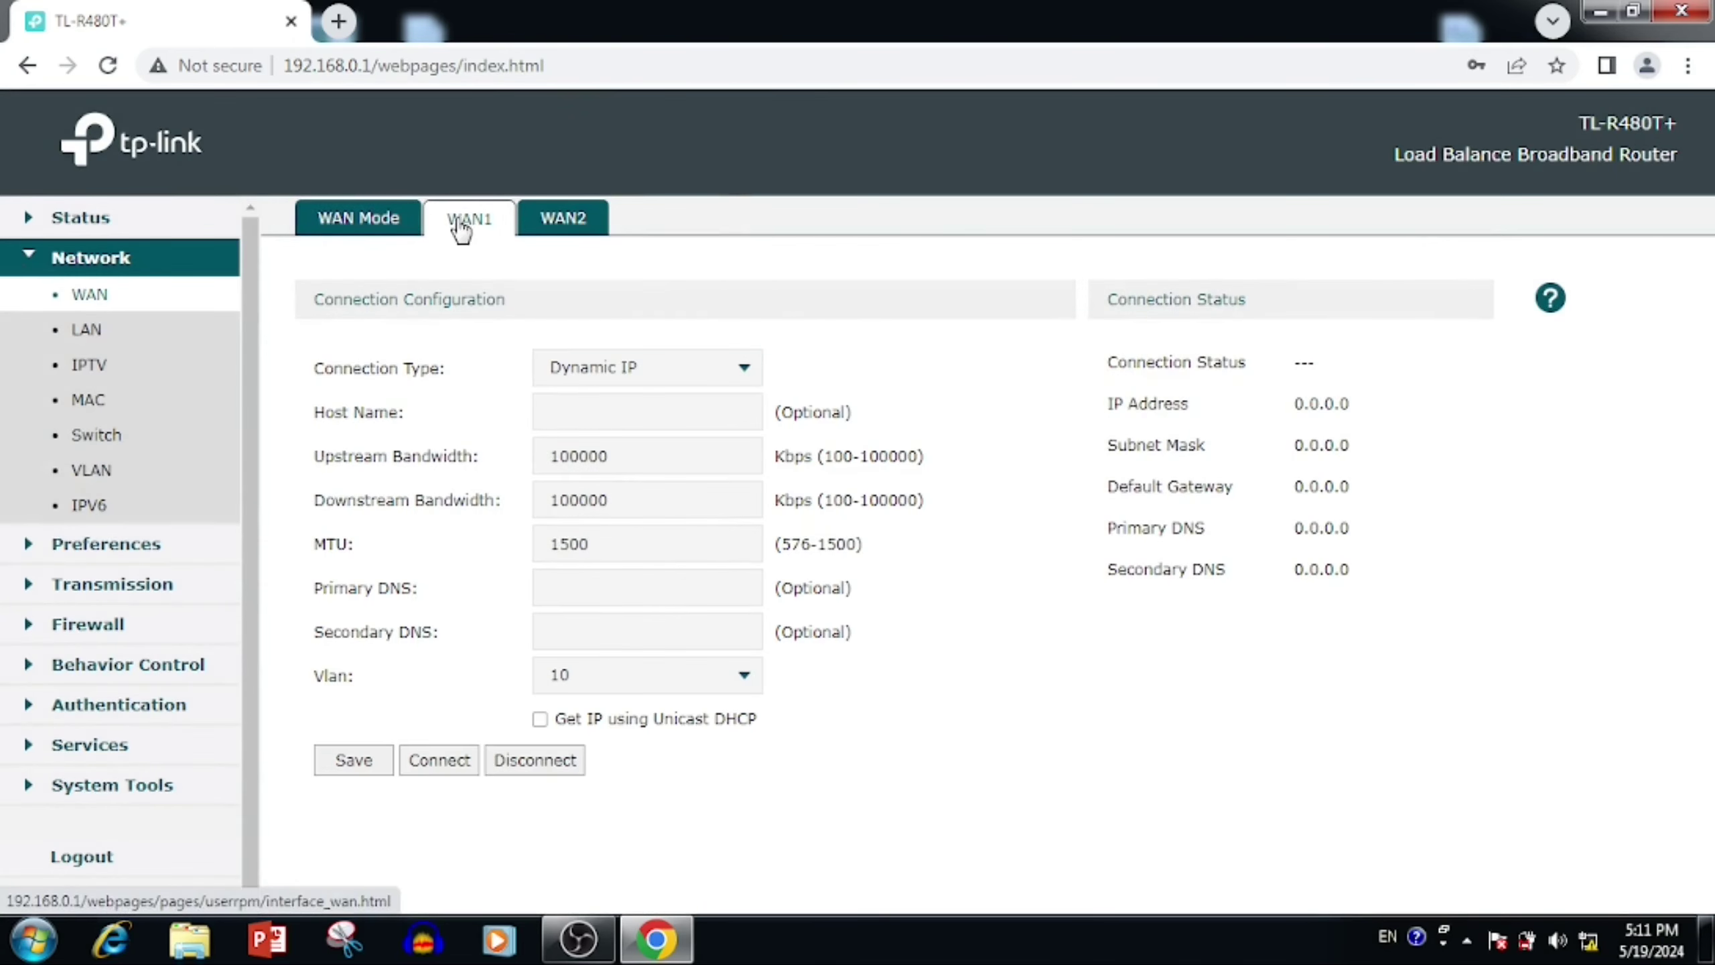
left_click(563, 222)
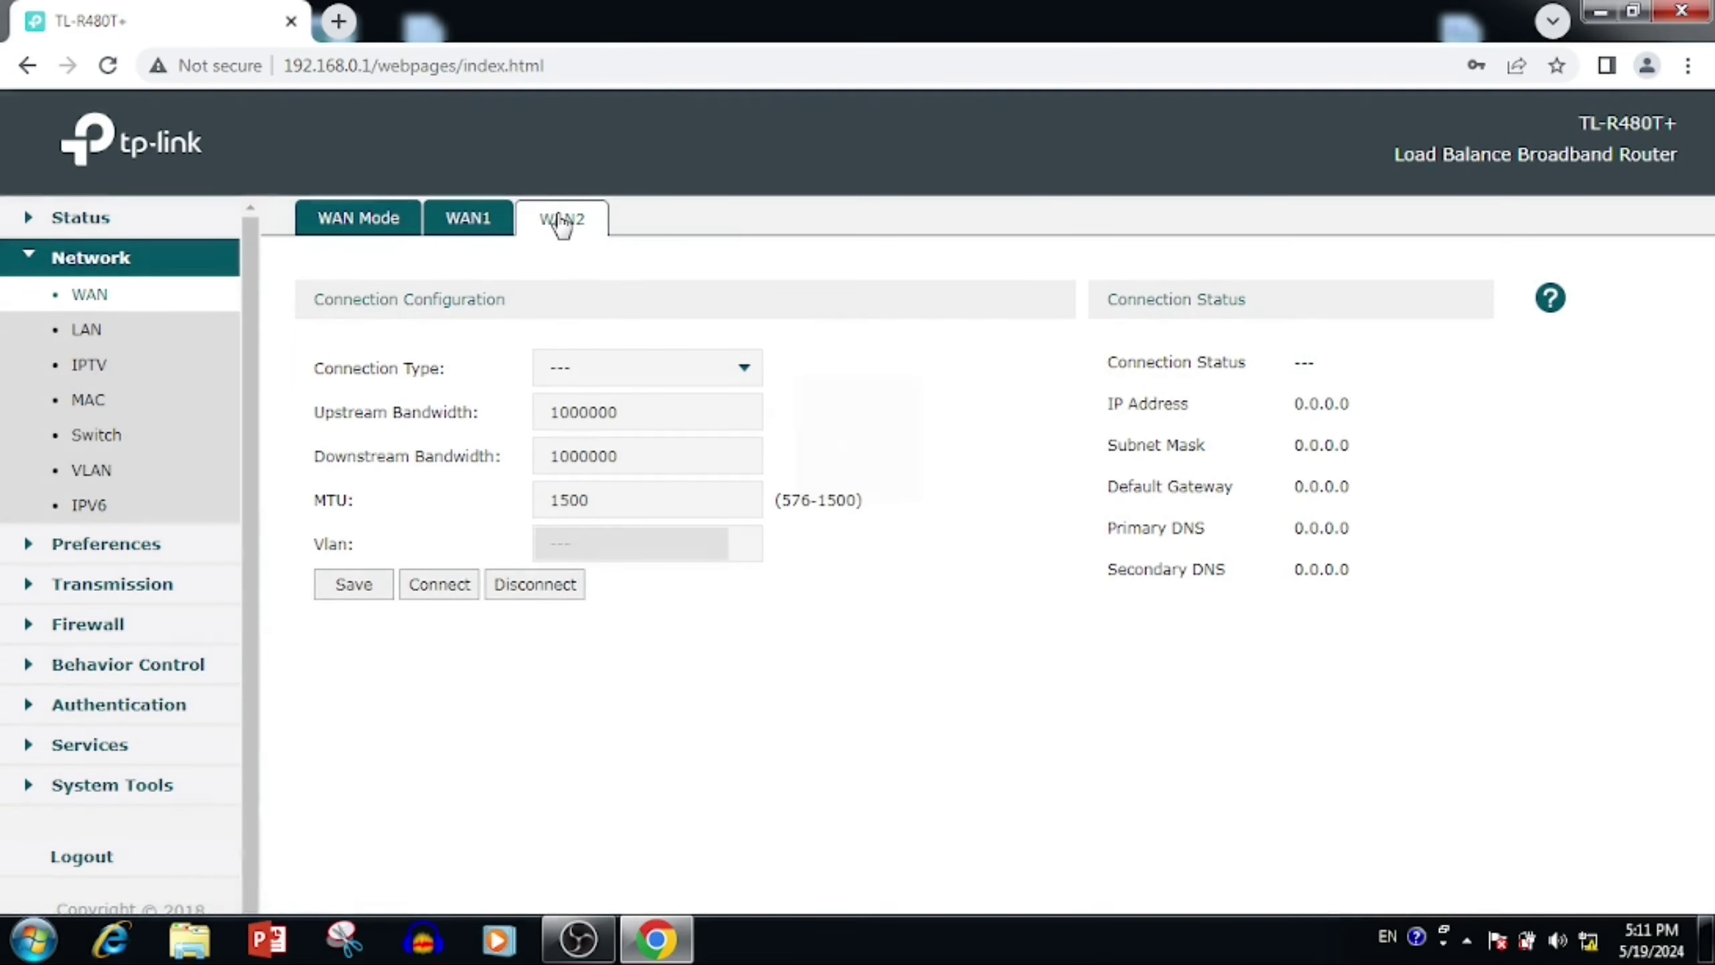
left_click(463, 222)
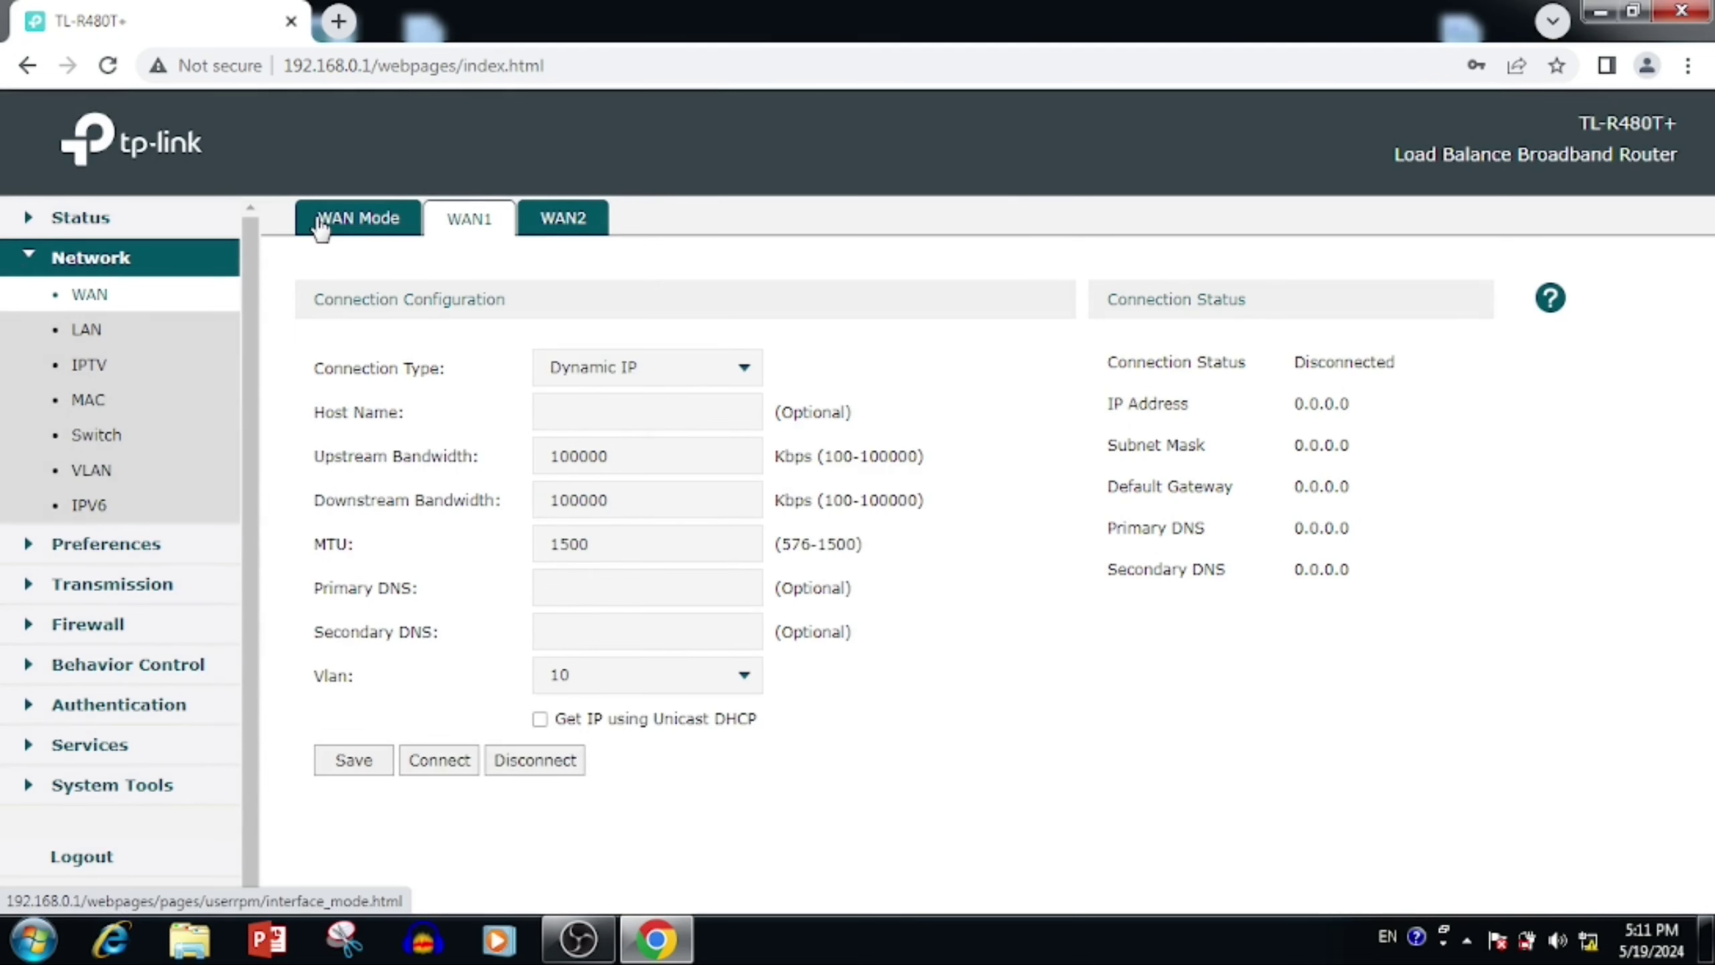
left_click(321, 226)
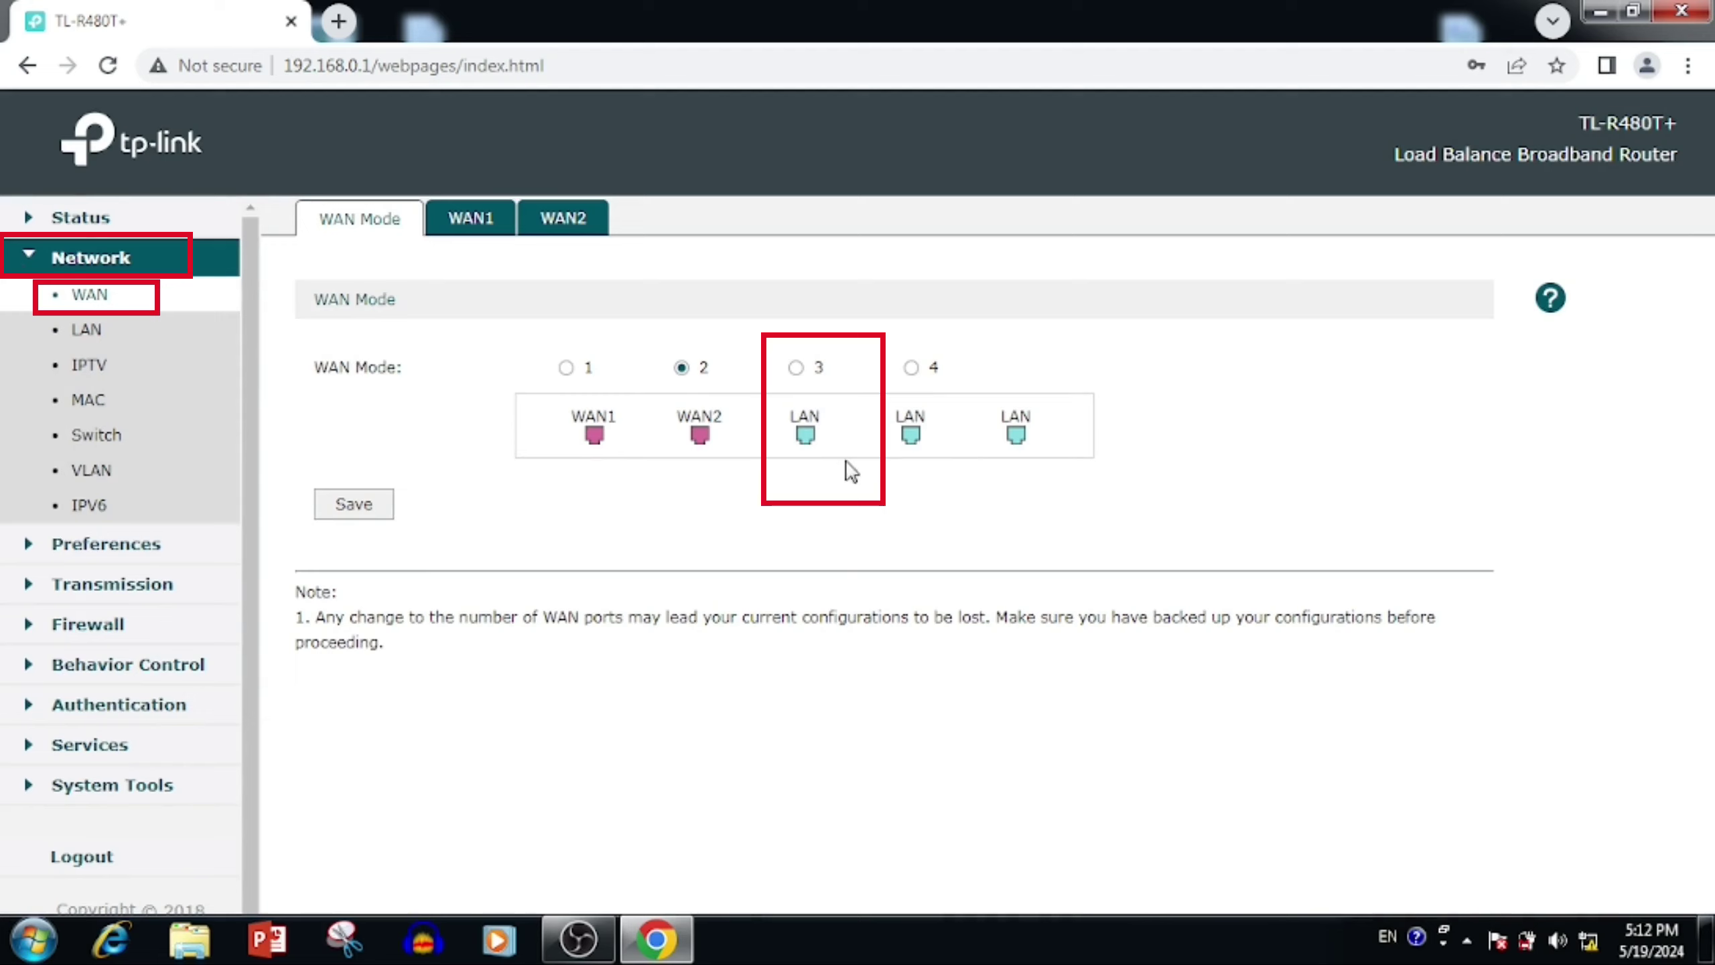
left_click(799, 371)
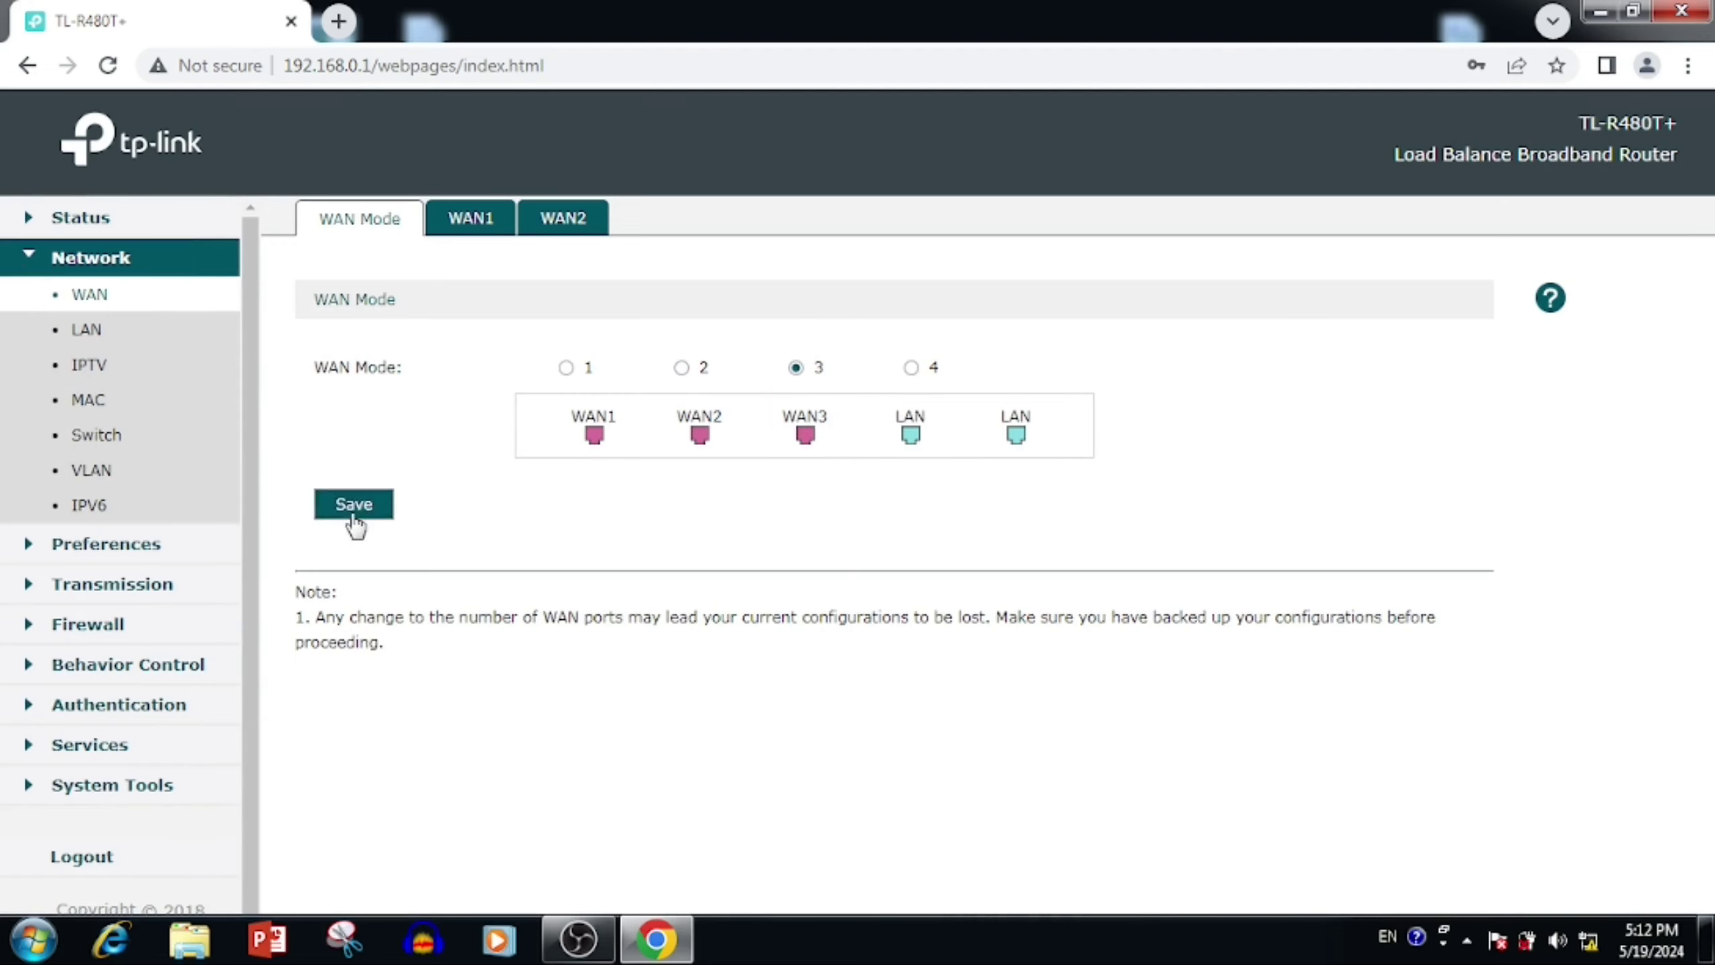
left_click(351, 513)
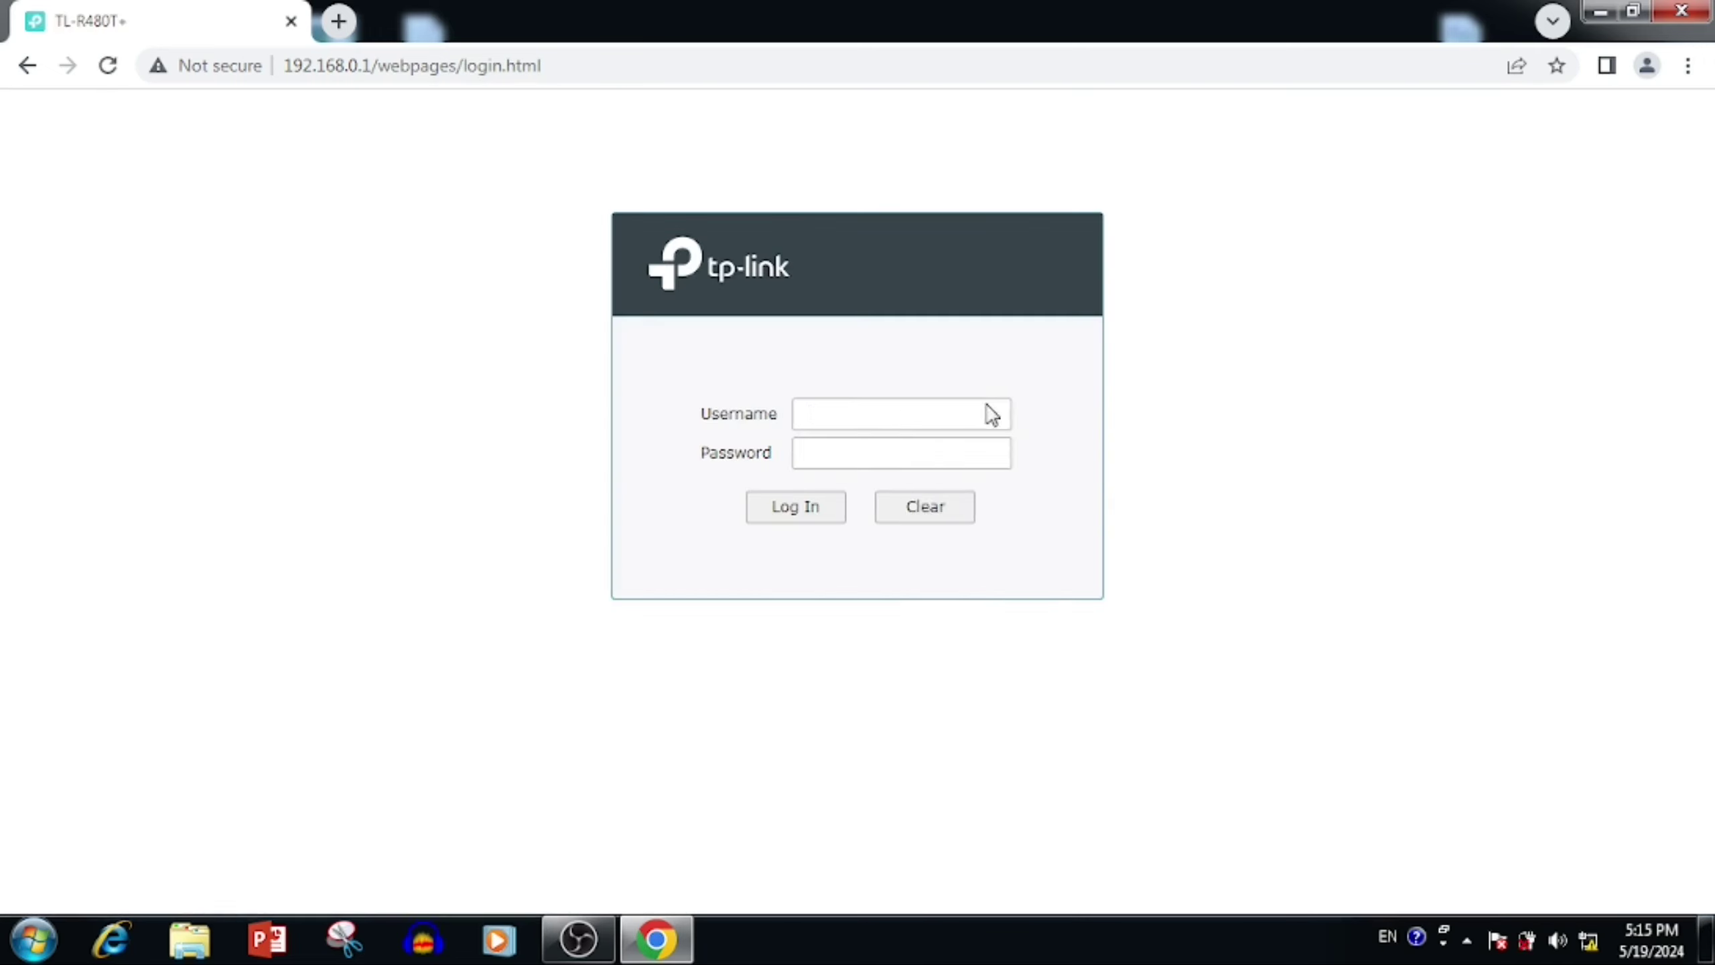
Step: Log back in to the router as admin with the account password
left_click(893, 414)
type("admin")
key("Tab")
type("********")
key("Return")
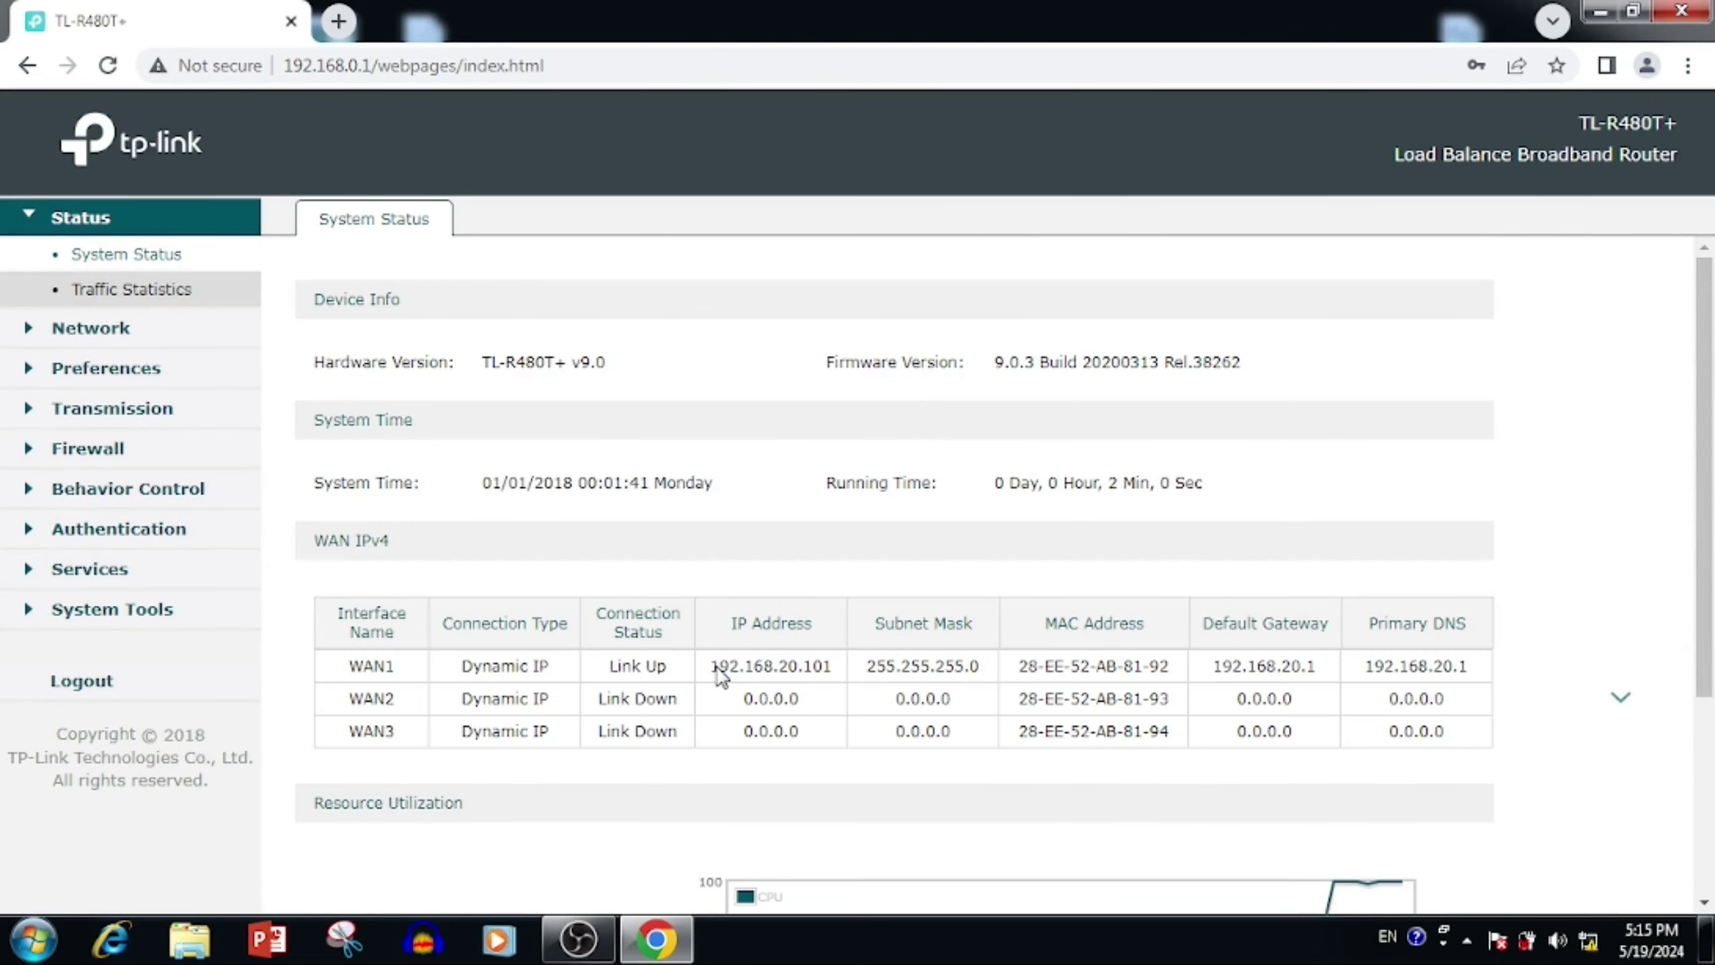
Step: Check the WAN1–WAN3 status rows (WAN1 at 192.168.20.101), then open Services > Dynamic DNS
left_click_drag(717, 665, 844, 682)
left_click_drag(360, 669, 1397, 733)
left_click(1014, 706)
left_click(37, 528)
left_click(61, 605)
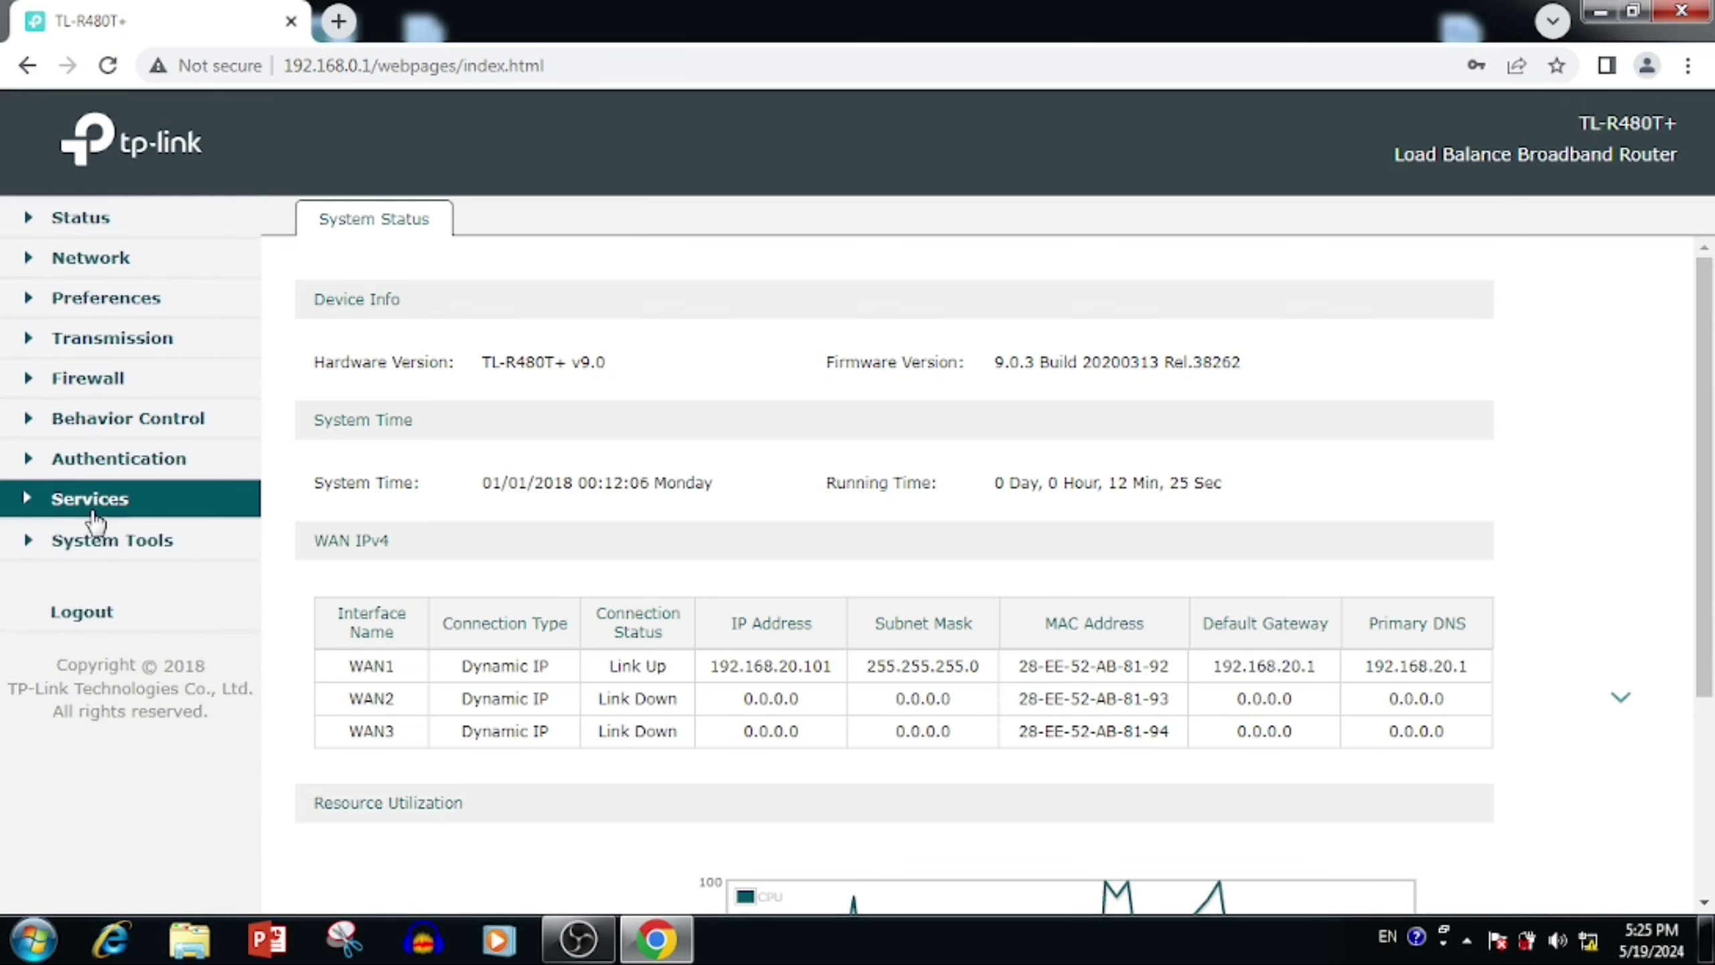
left_click(94, 517)
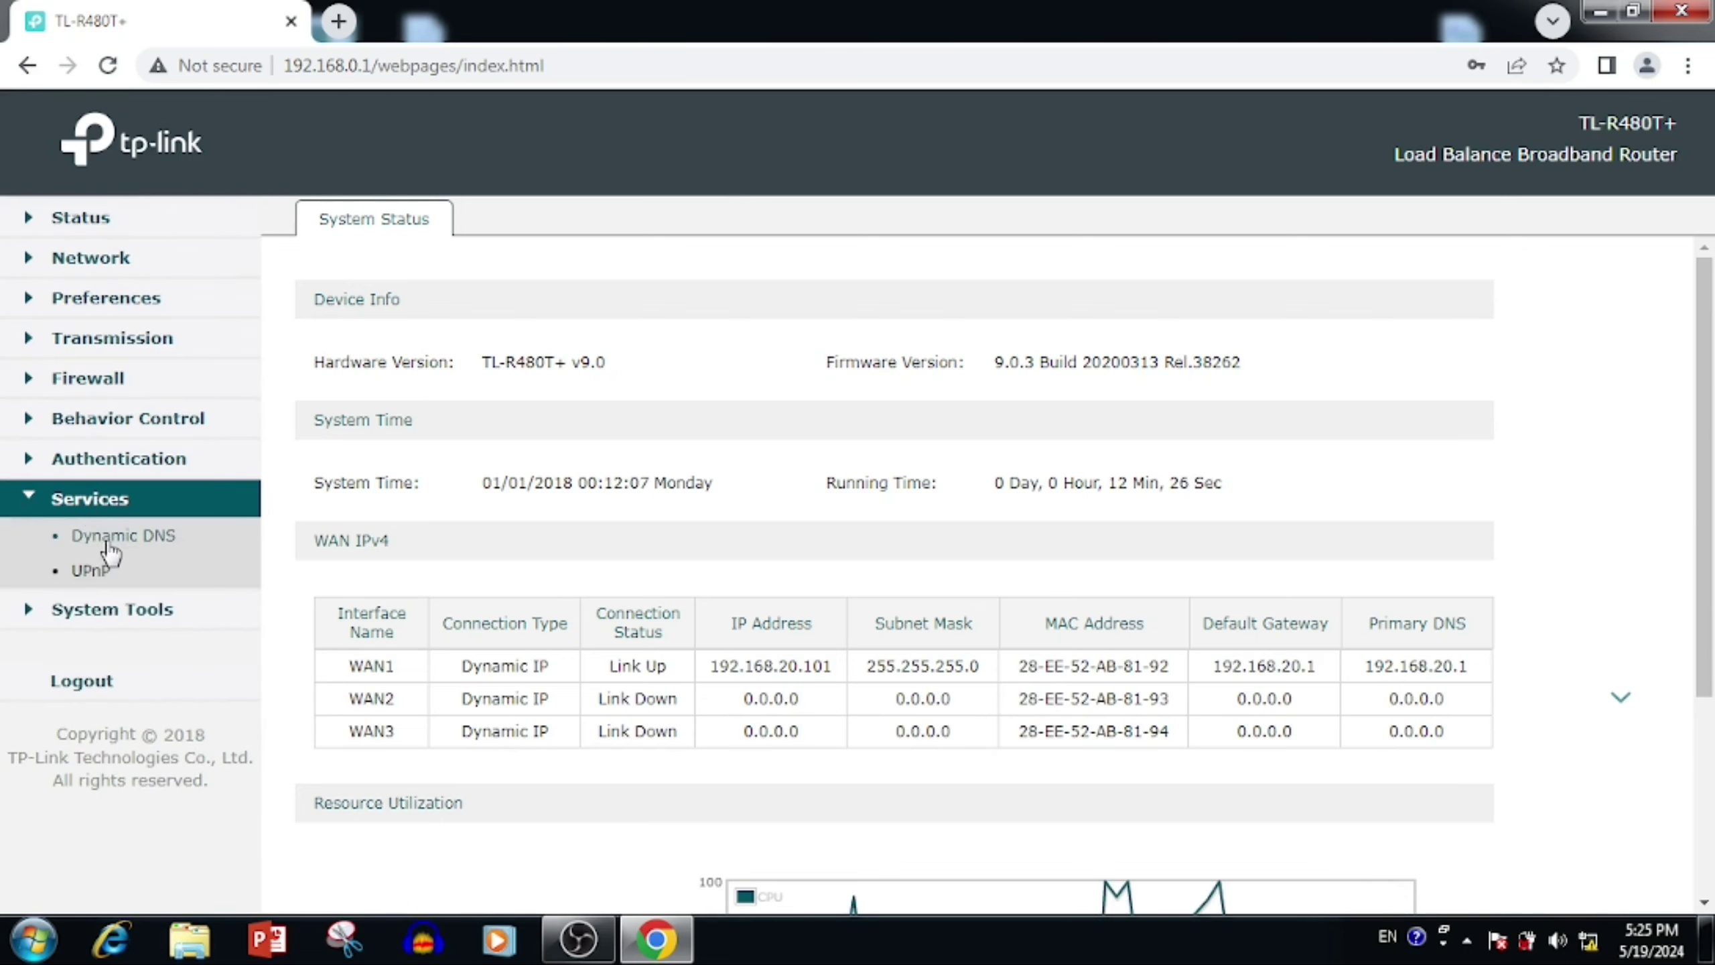
left_click(108, 540)
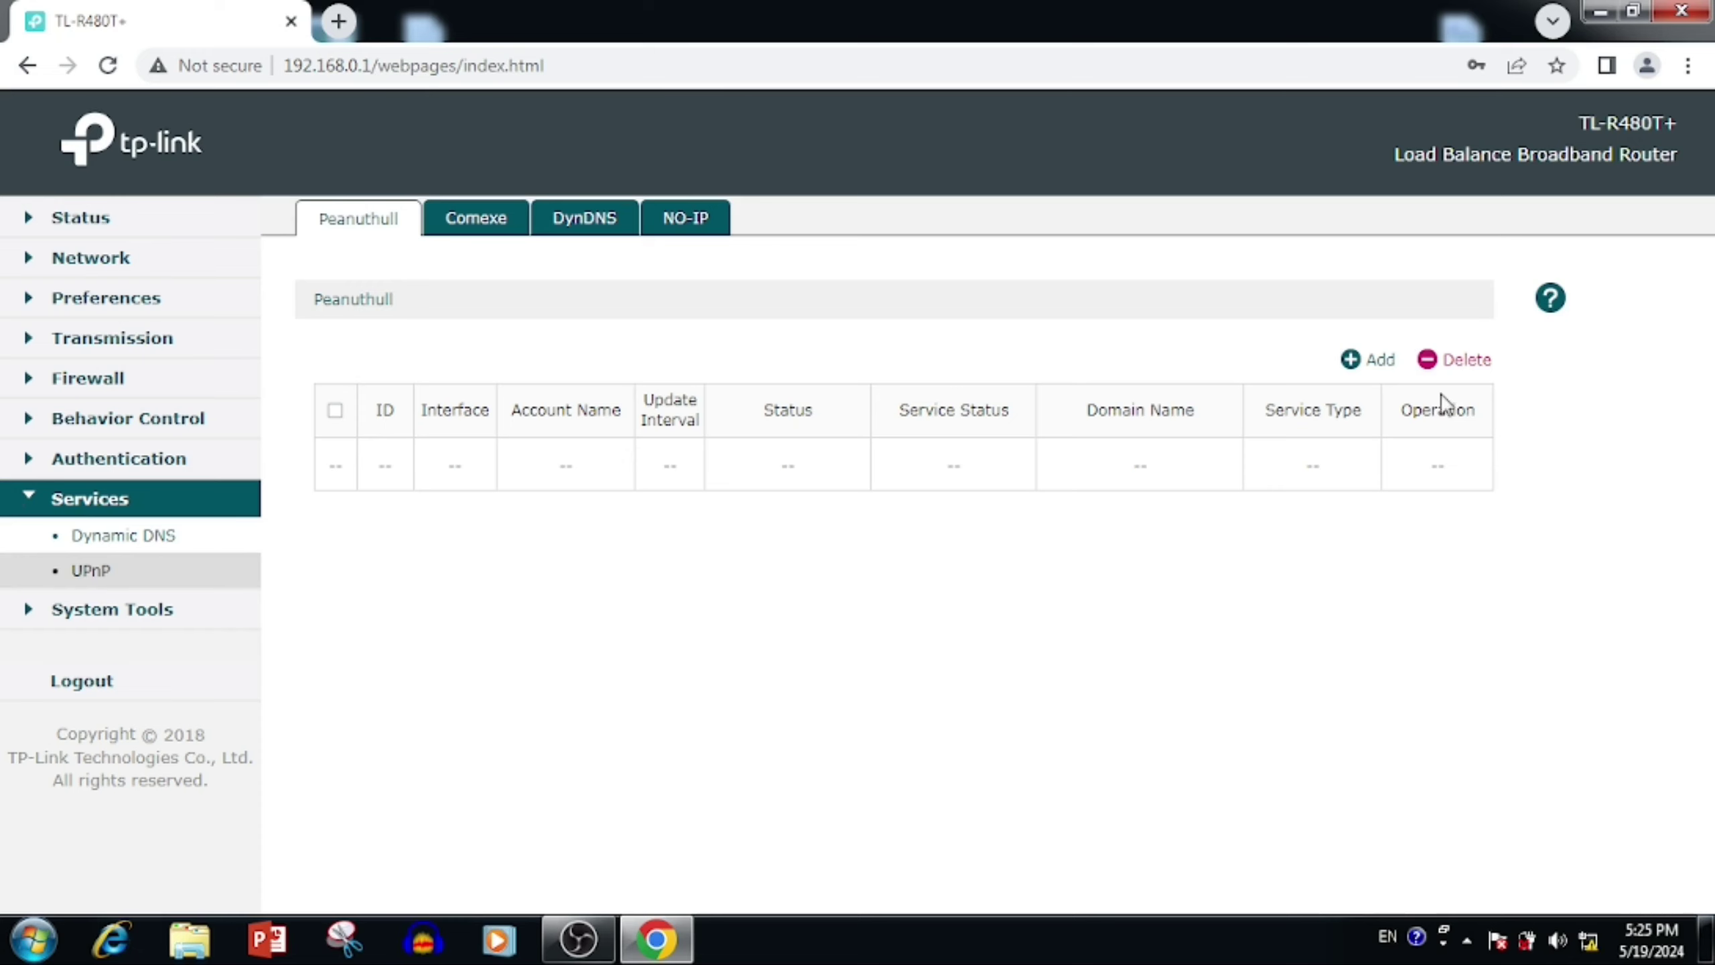
Step: On the NO-IP list, choose WAN1 as the interface and enter the No-IP account name
left_click(669, 221)
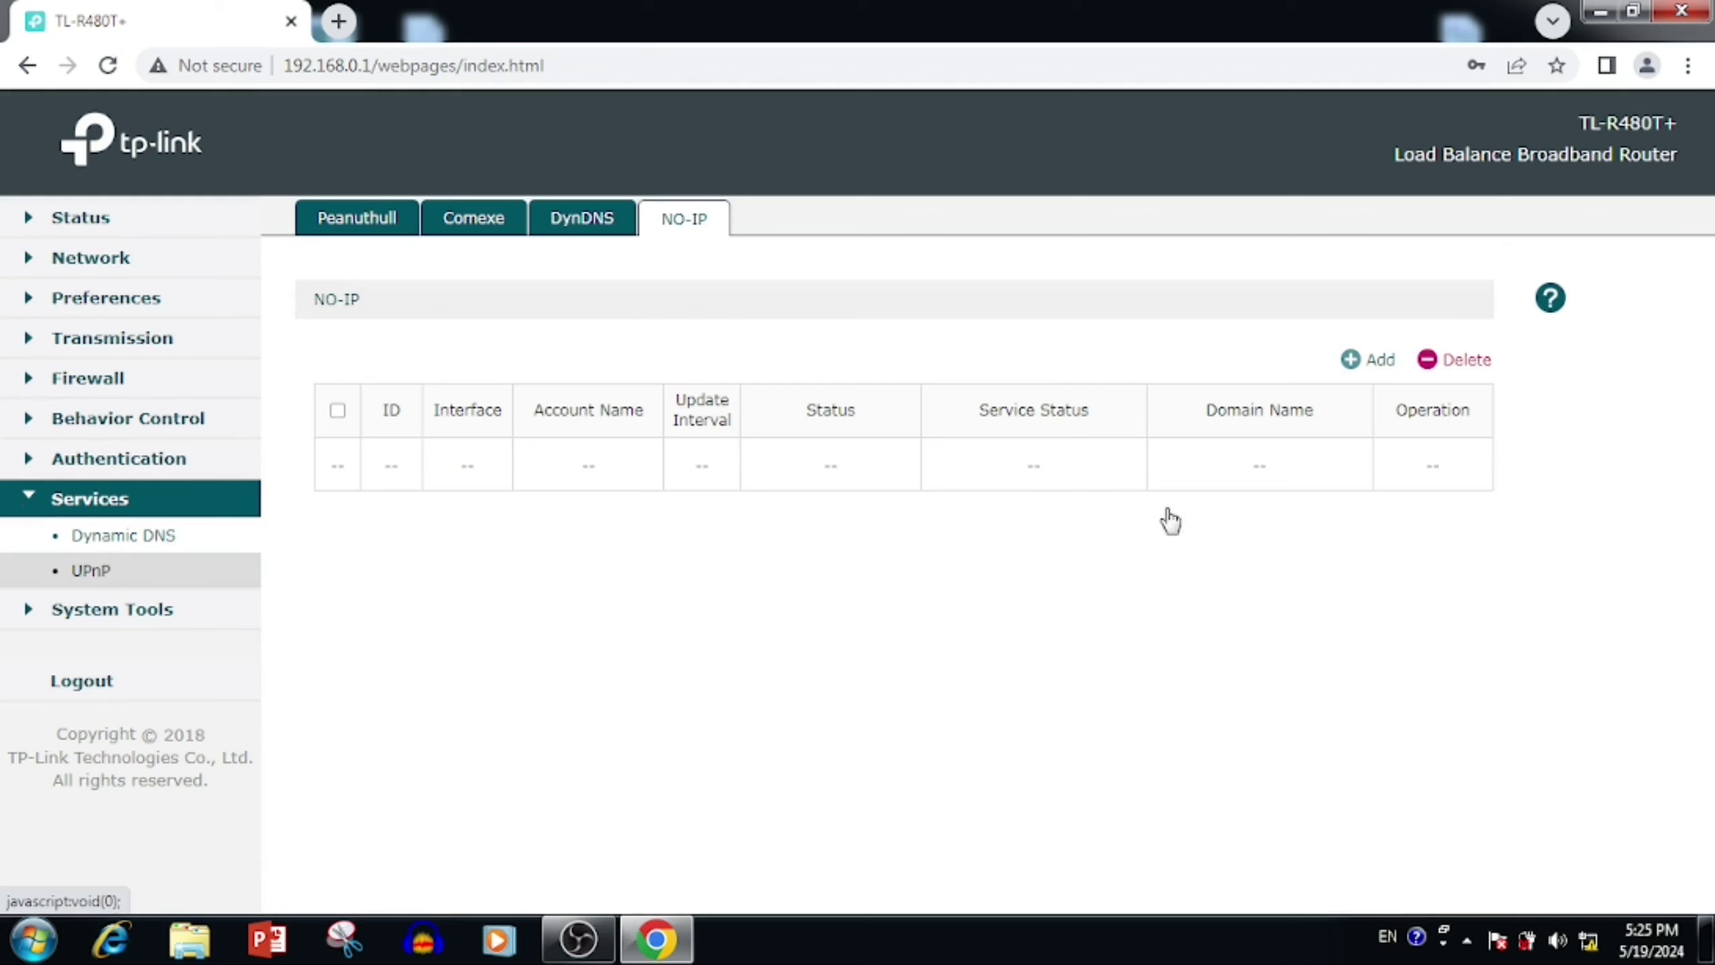
left_click(679, 550)
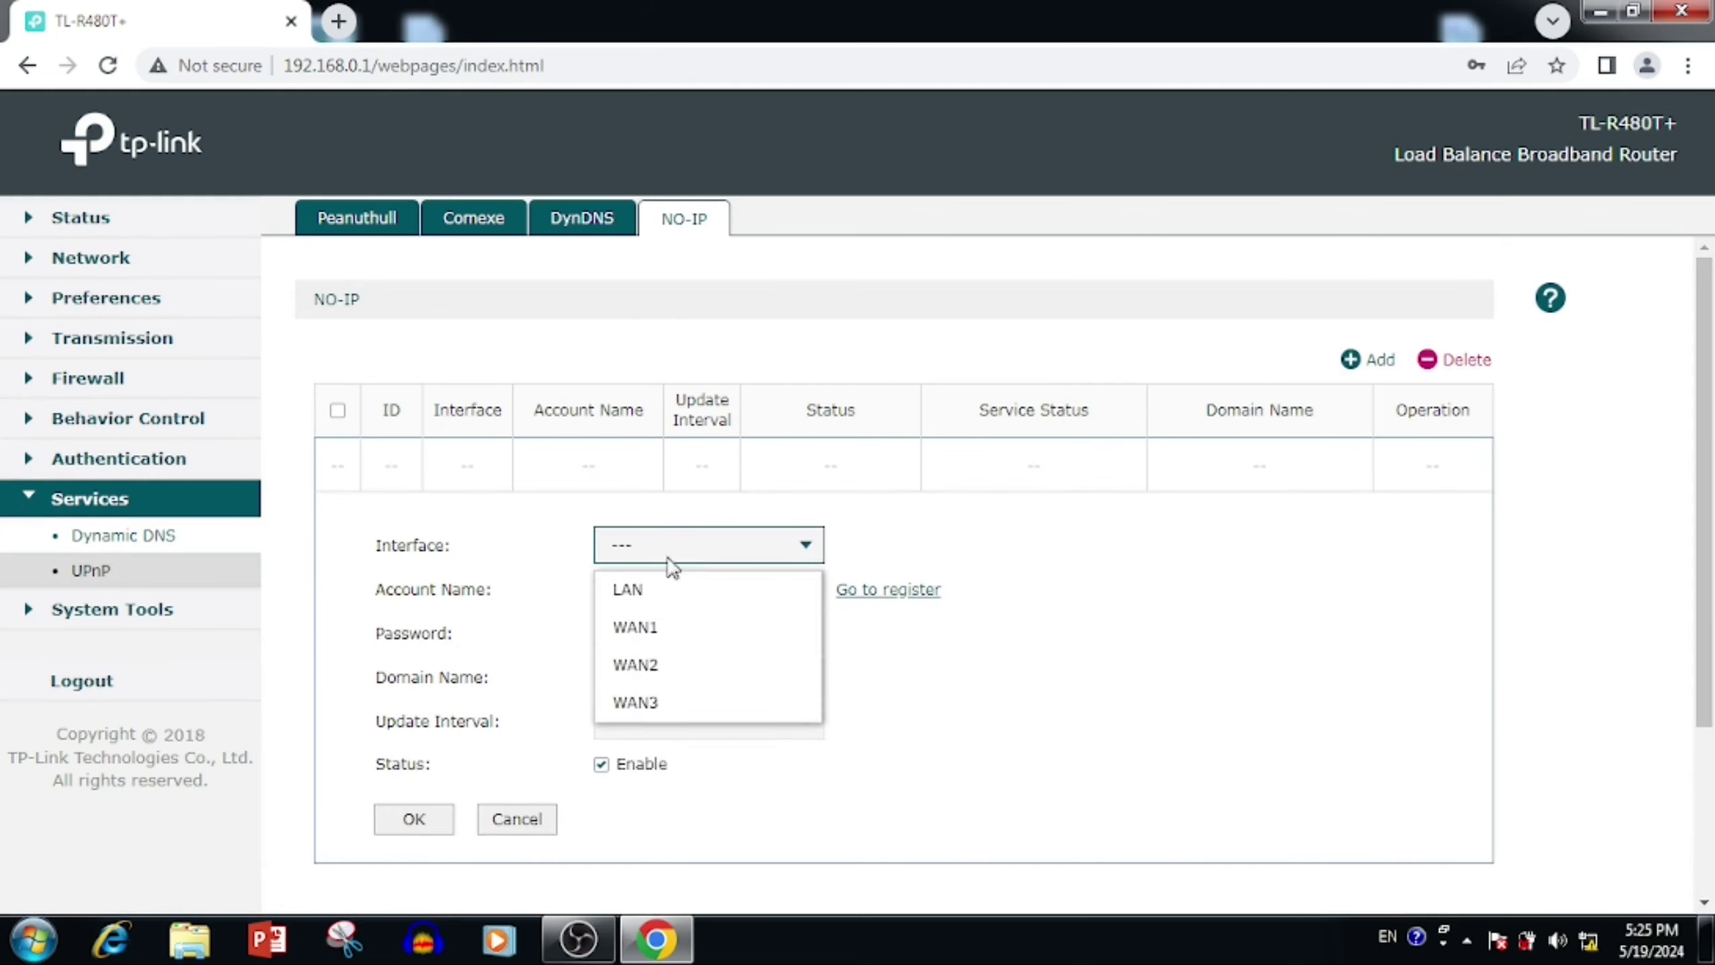
left_click(661, 633)
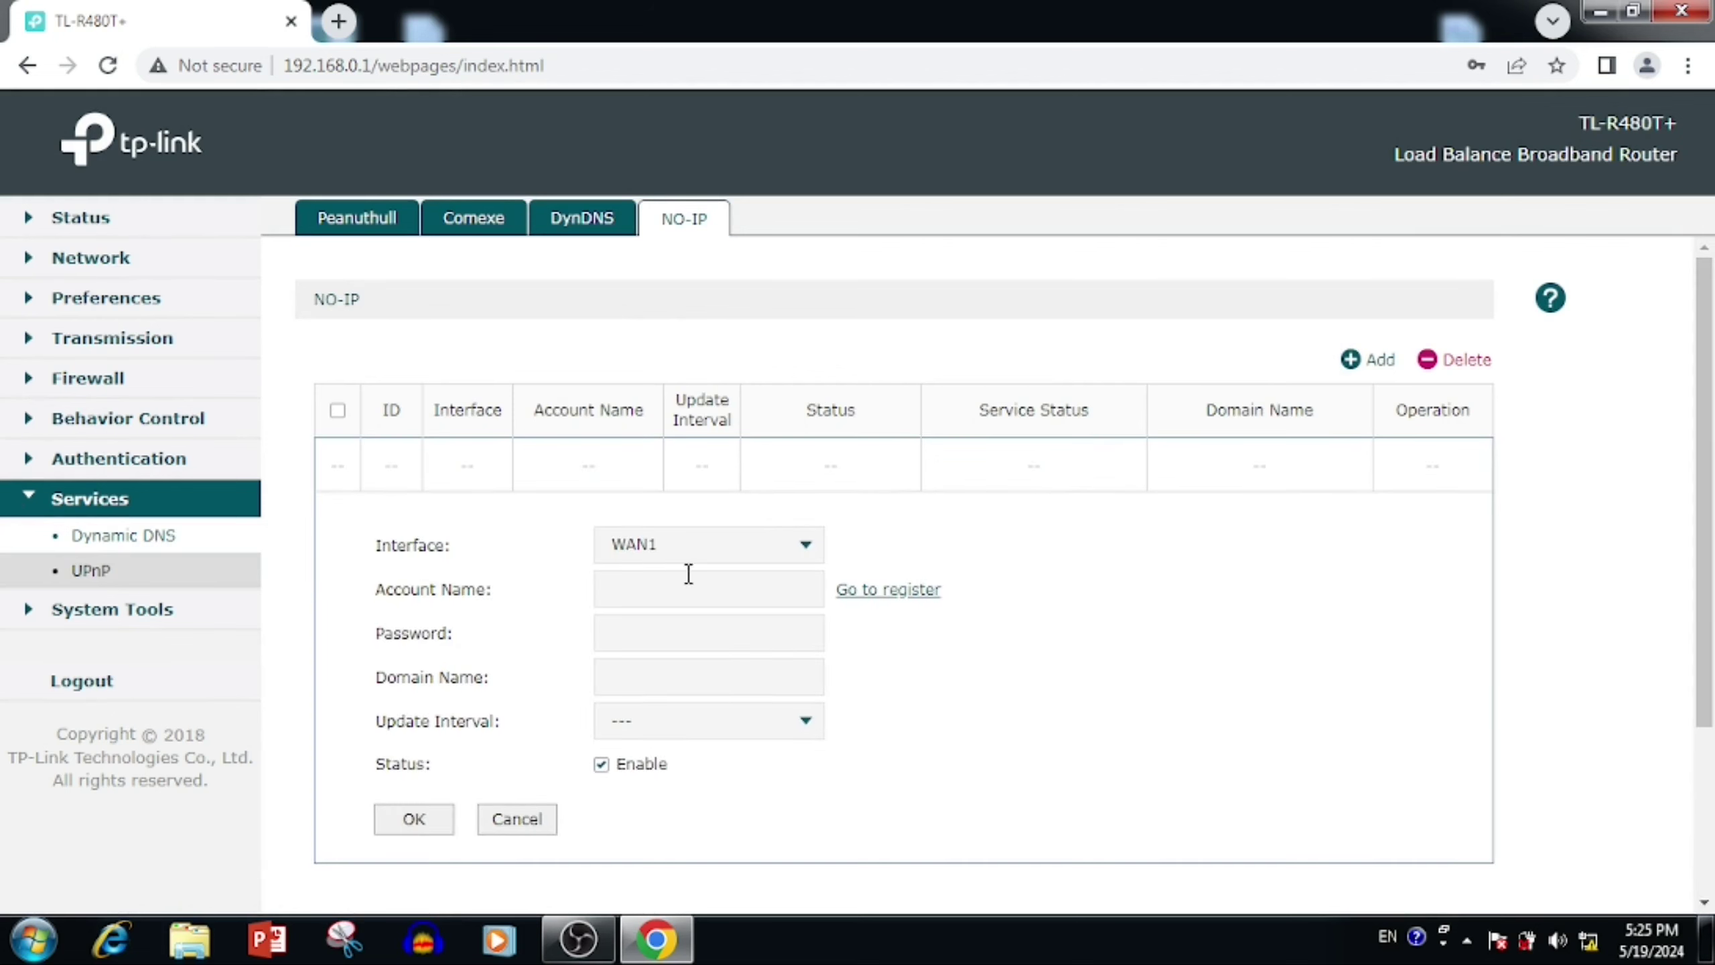
left_click(714, 555)
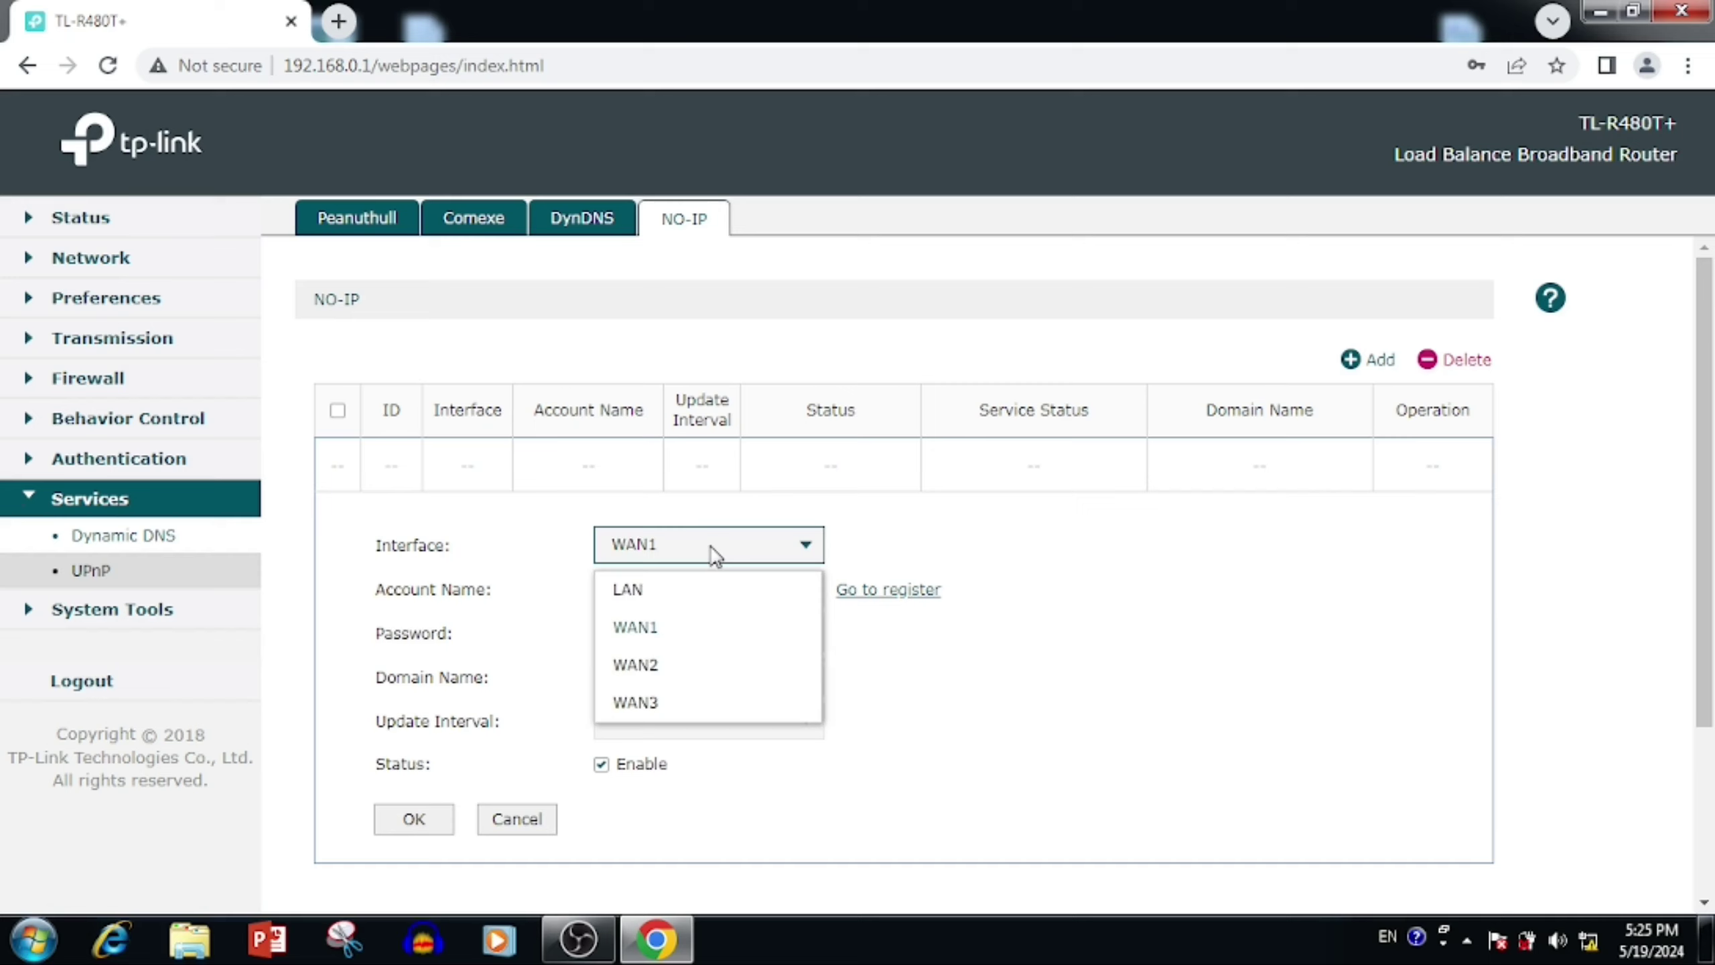
left_click(646, 597)
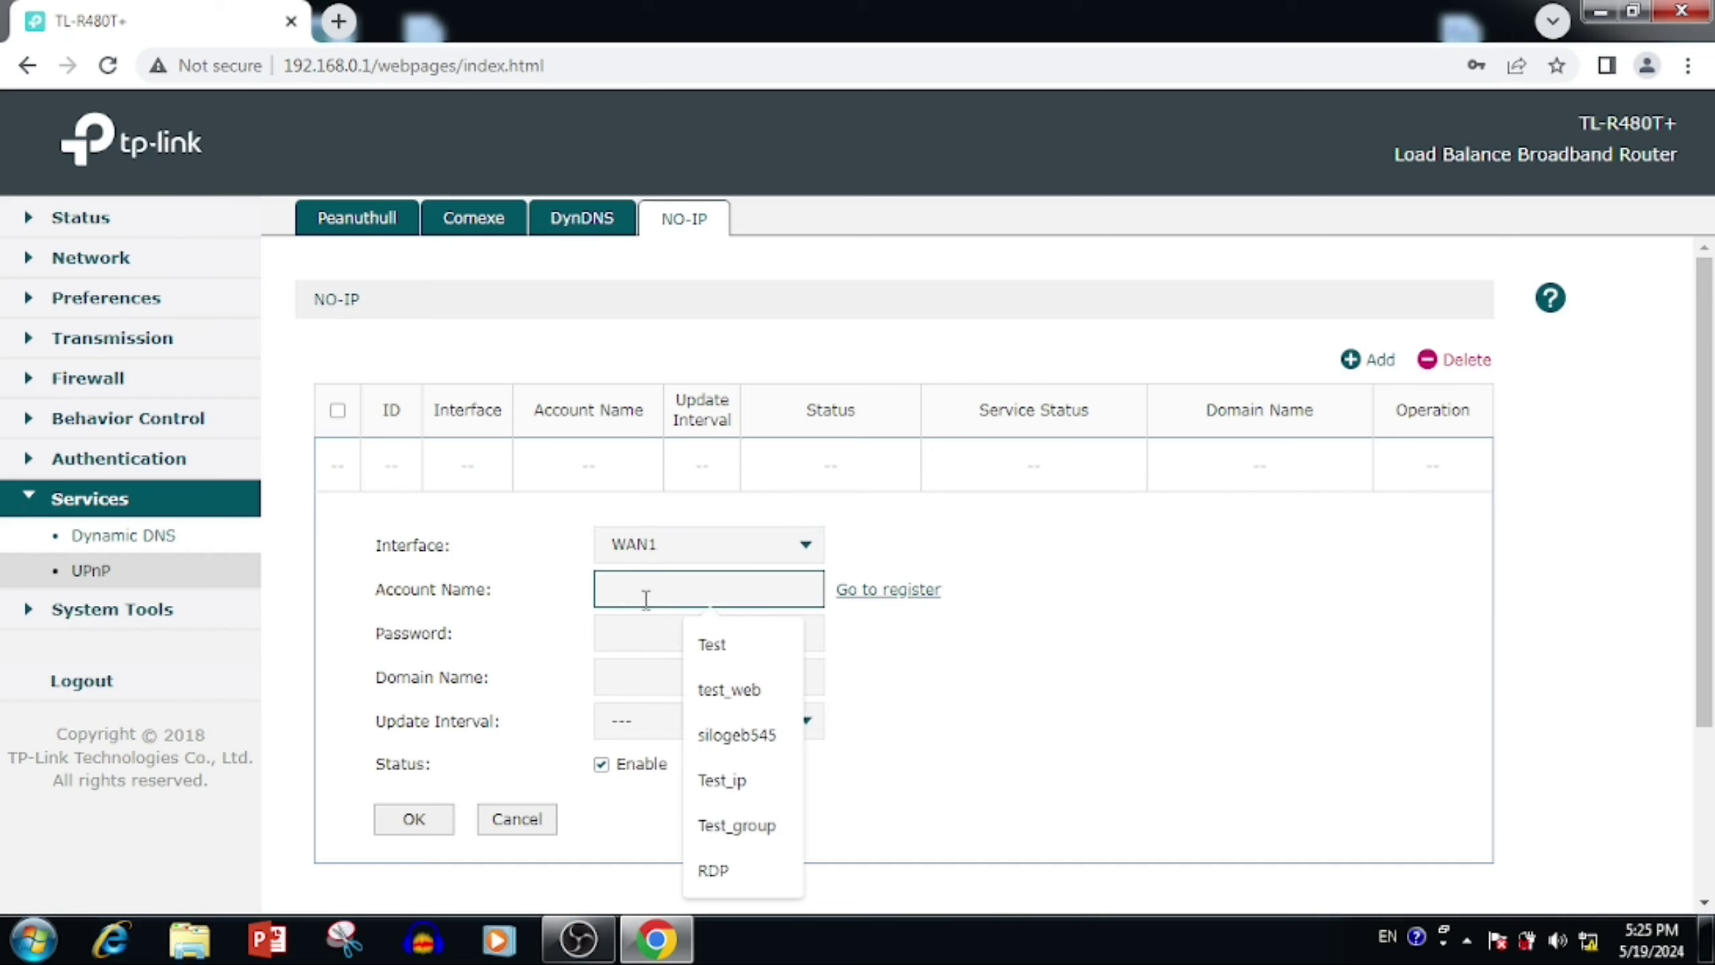
type("noipaccount")
key("Tab")
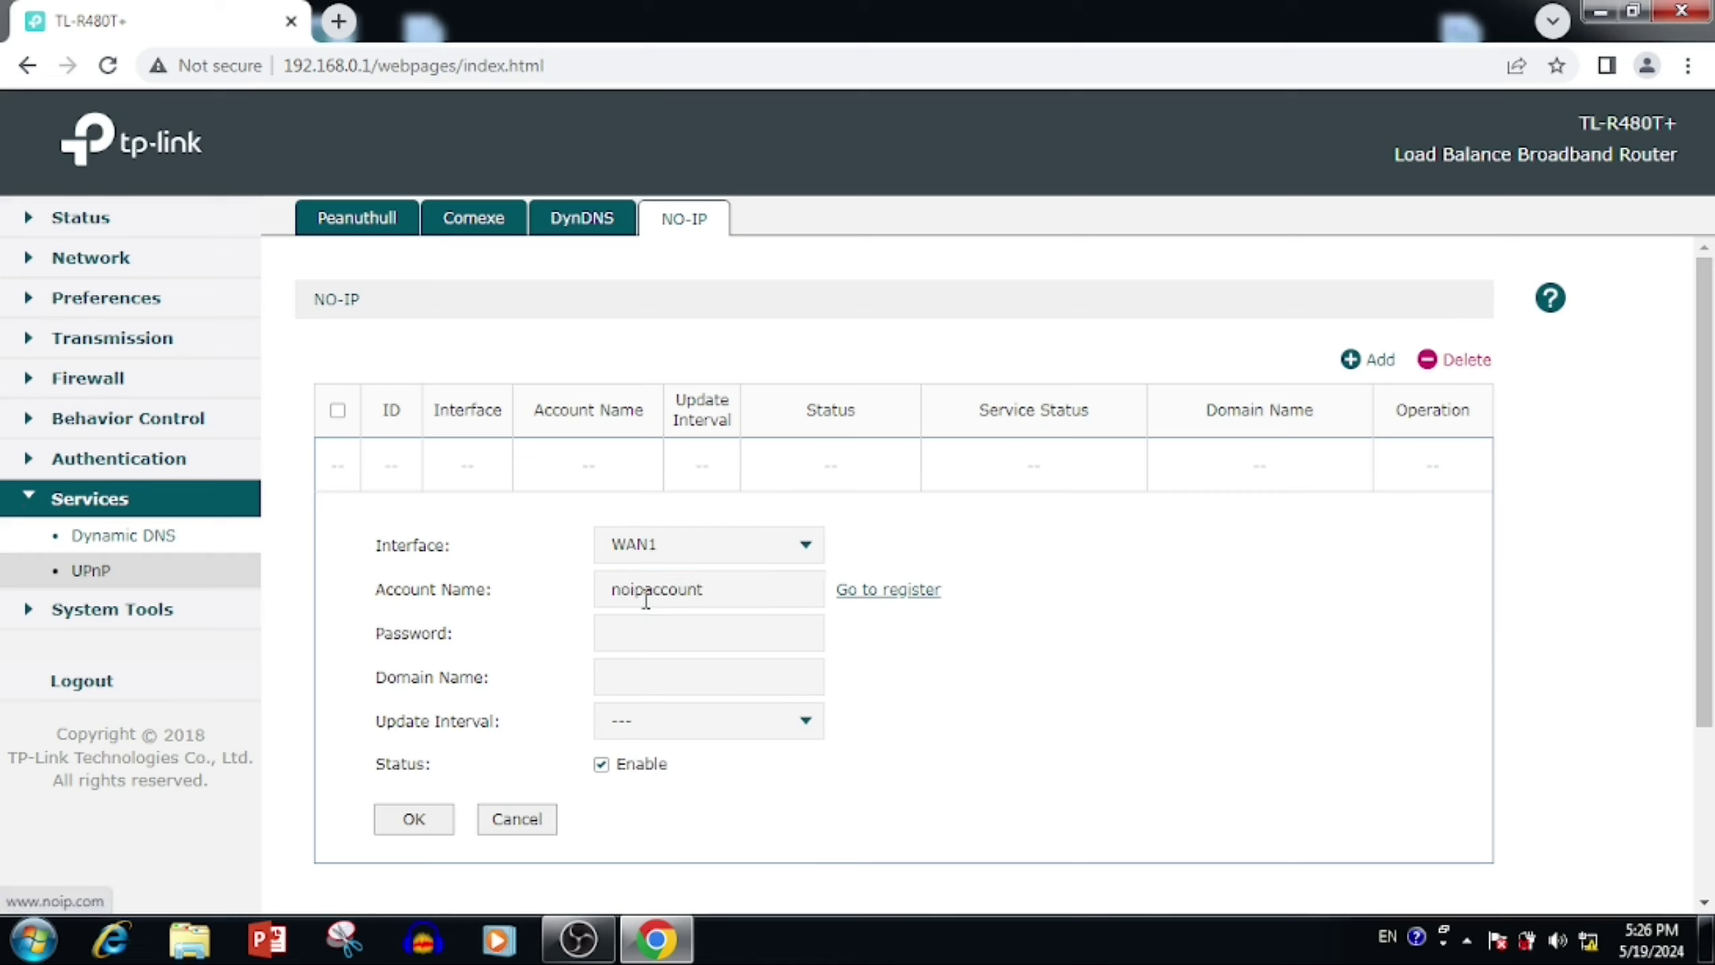
Step: Add the account password, domain mynoip.ddns.net and a 1-hour update interval, then save
left_click(712, 638)
type("1234")
key("Tab")
type("mynoip.ddns.net")
left_click(682, 717)
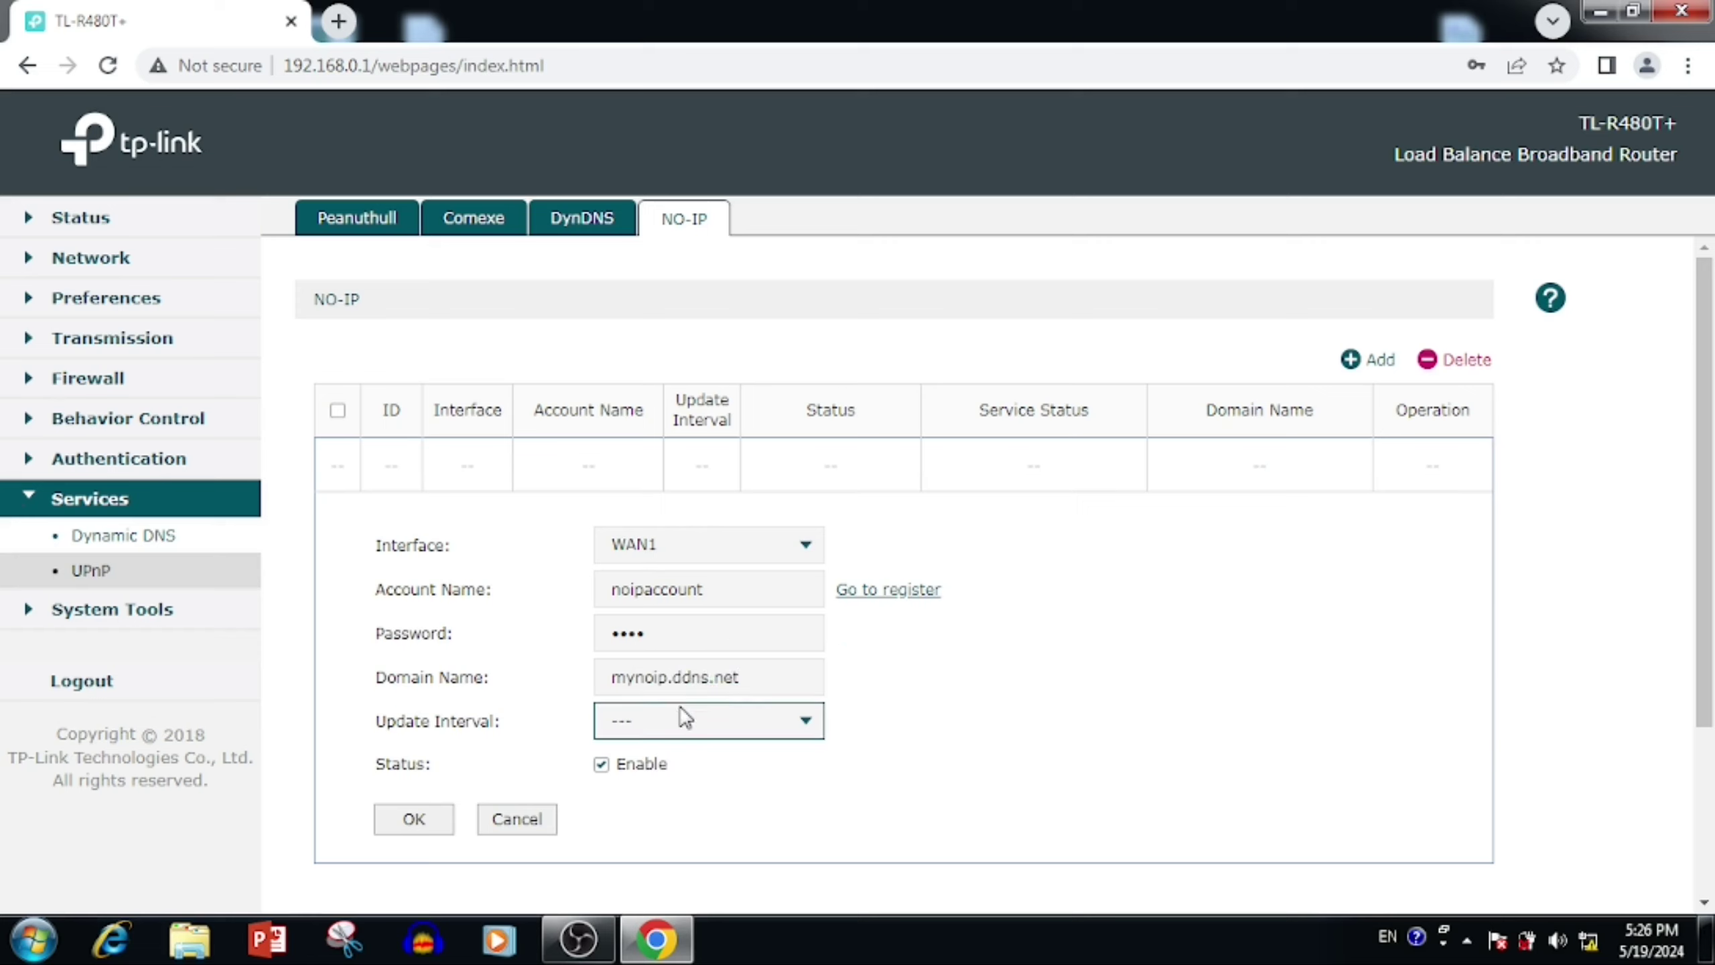
left_click(687, 769)
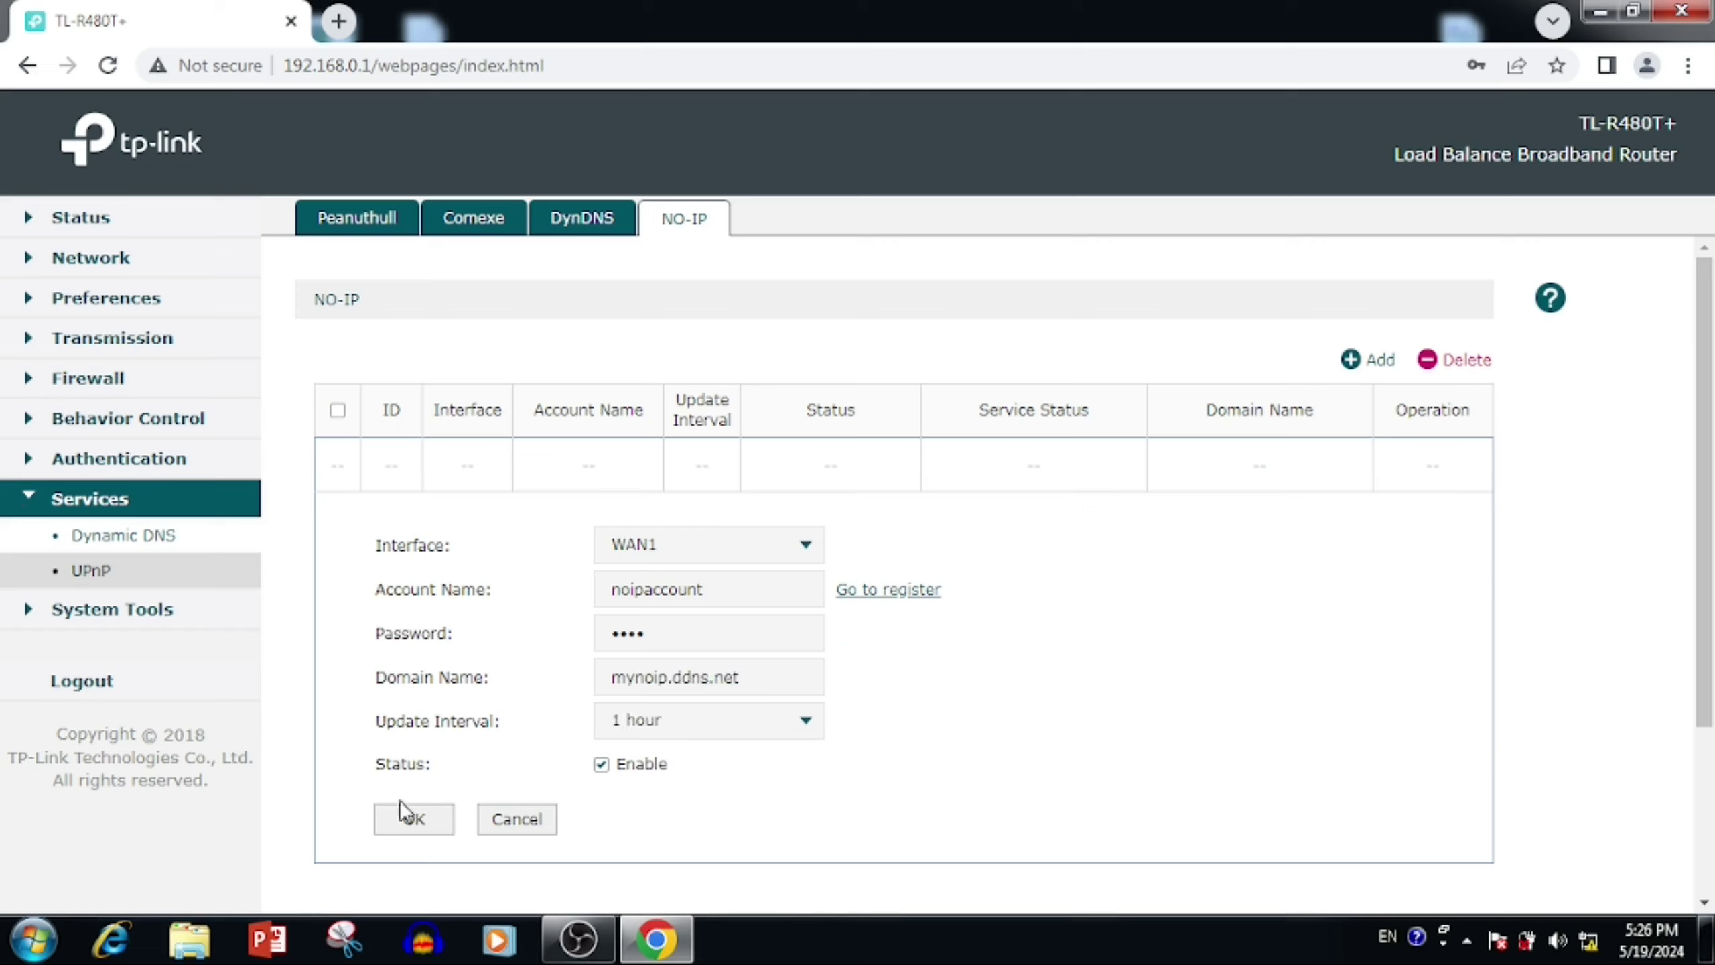
left_click(400, 820)
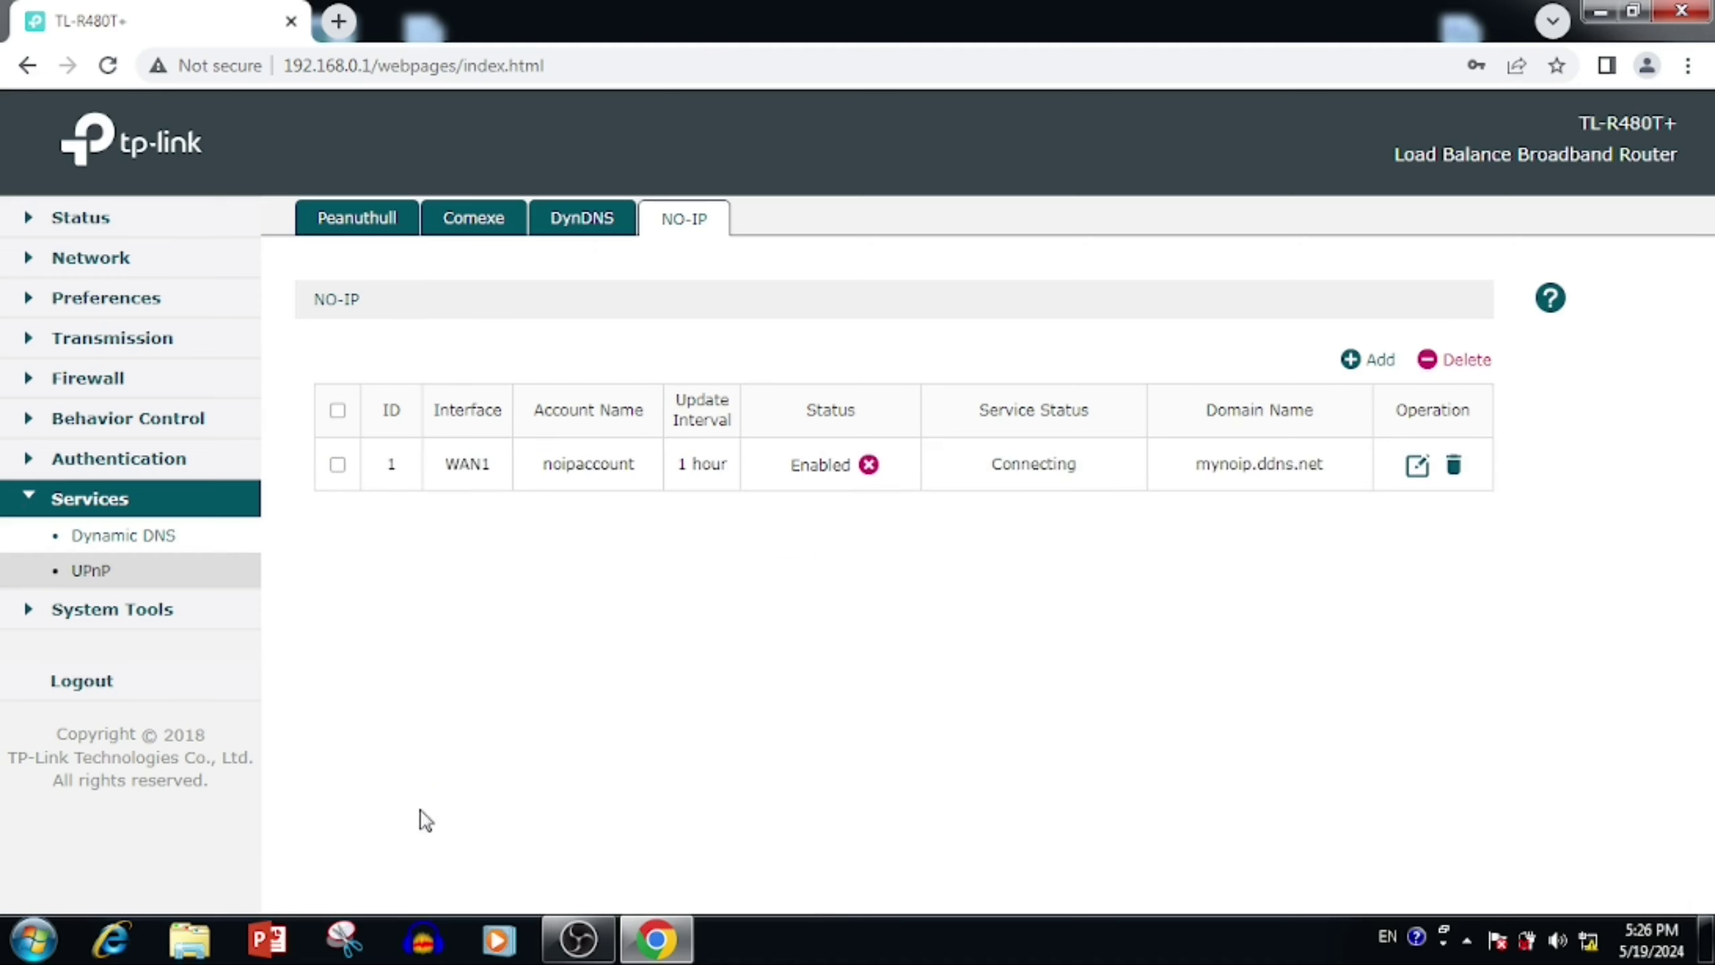
left_click(1376, 371)
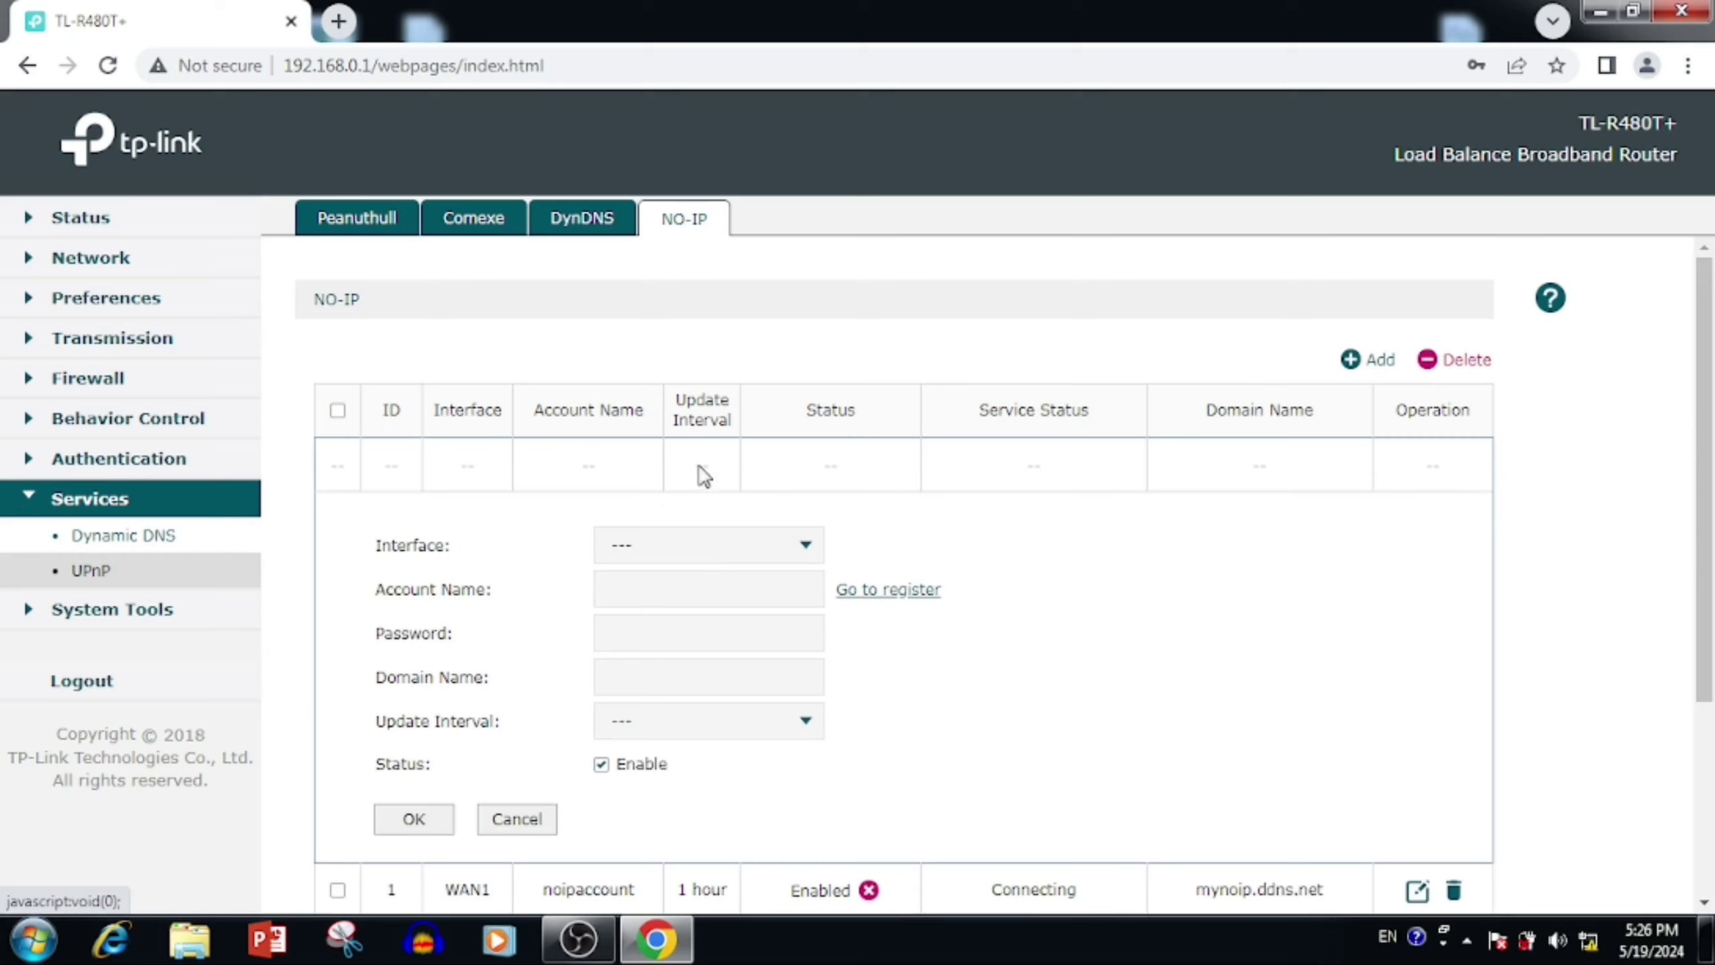
Step: Add a second No-IP entry on WAN2 for mynoip2.ddns.net with 1-hour updates
left_click(702, 544)
left_click(649, 656)
left_click(622, 593)
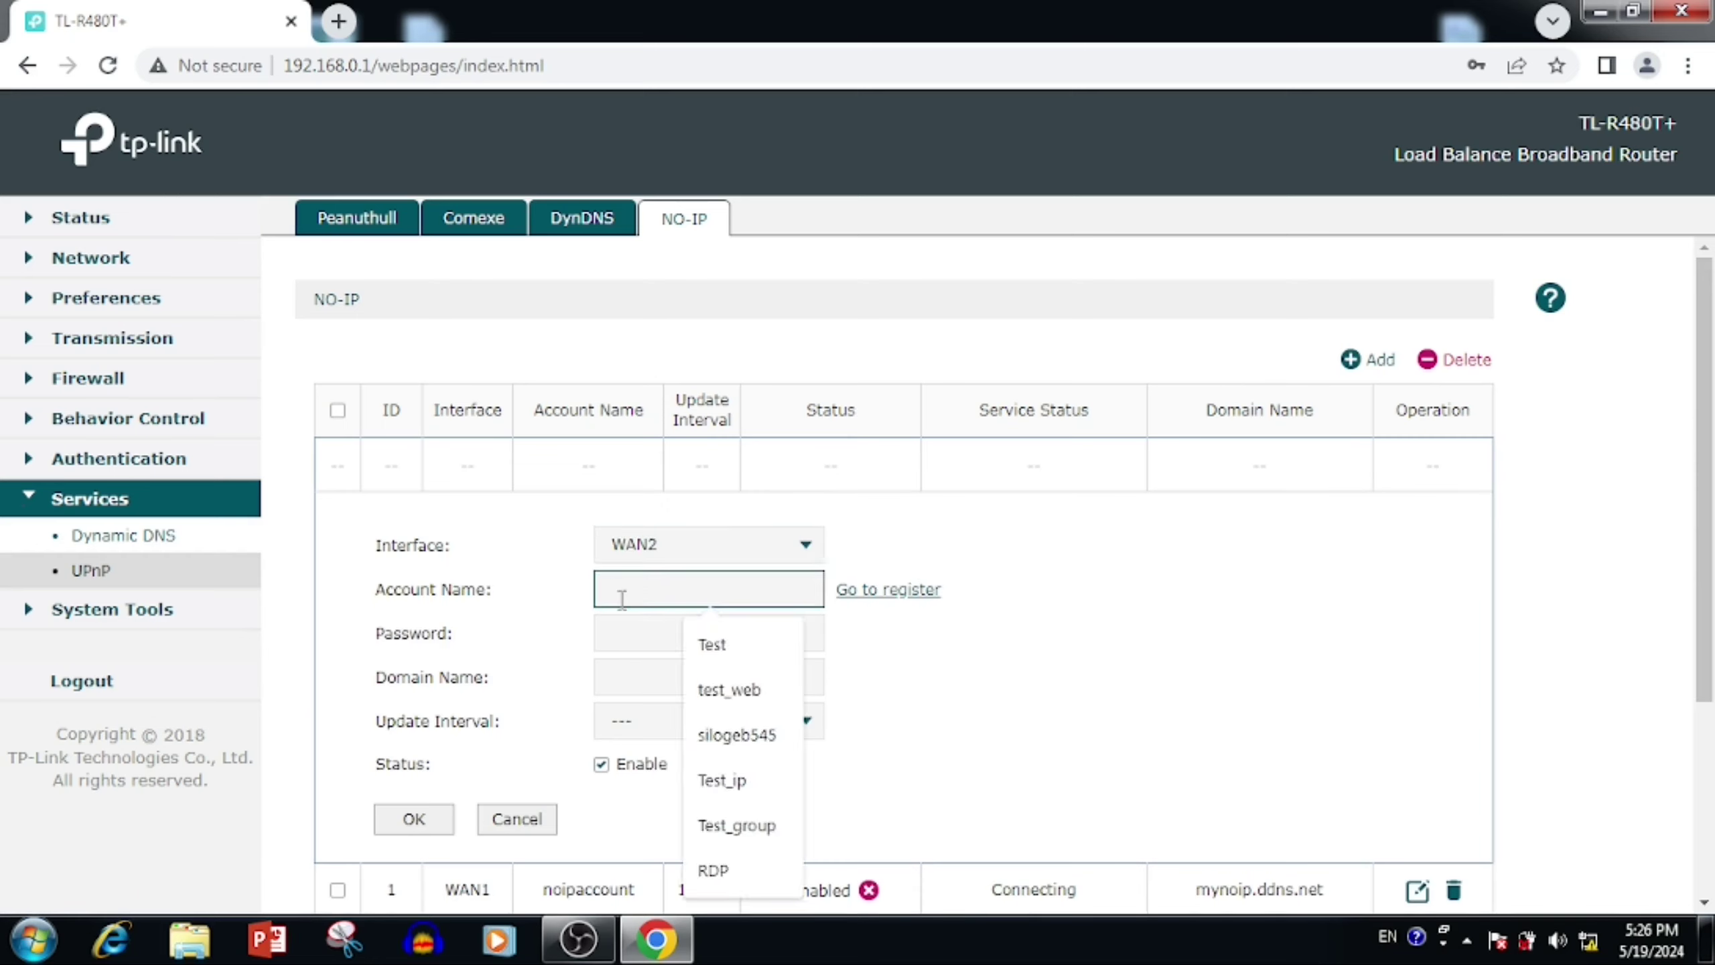
left_click(719, 780)
left_click(620, 638)
type("••")
left_click(624, 677)
left_click(715, 729)
left_click(673, 677)
type("2.ddns.net")
left_click(757, 721)
left_click(631, 762)
left_click(427, 818)
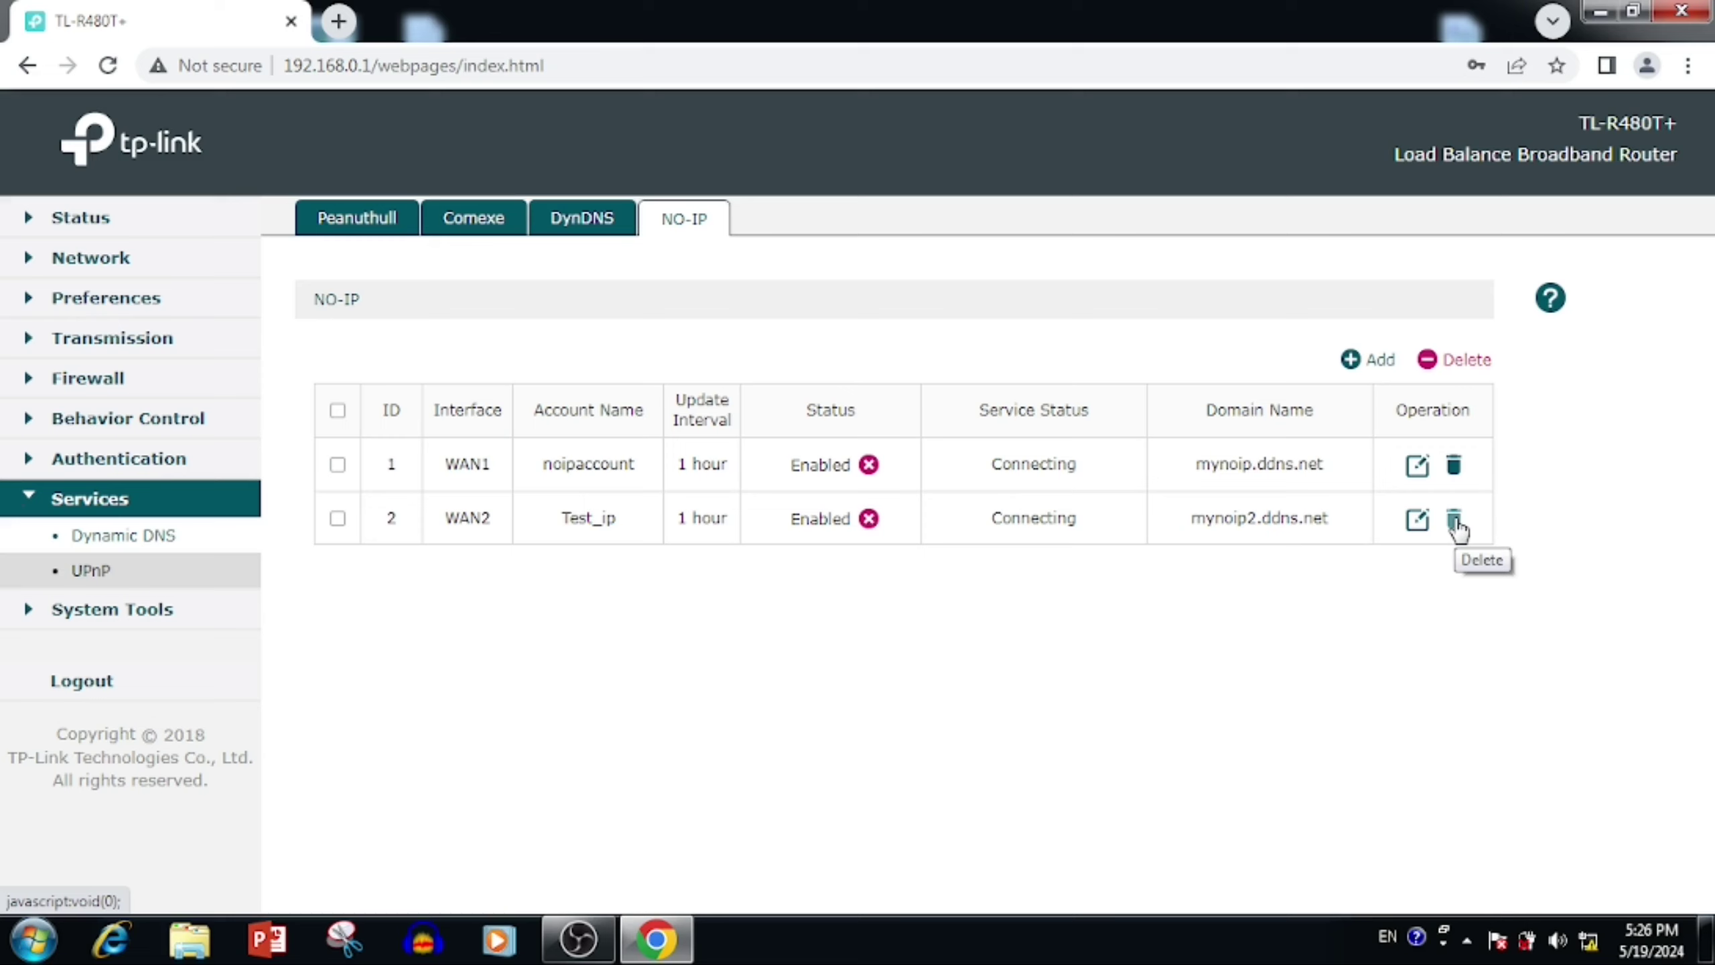
Step: Delete both No-IP entries and return to System Status
left_click(1455, 522)
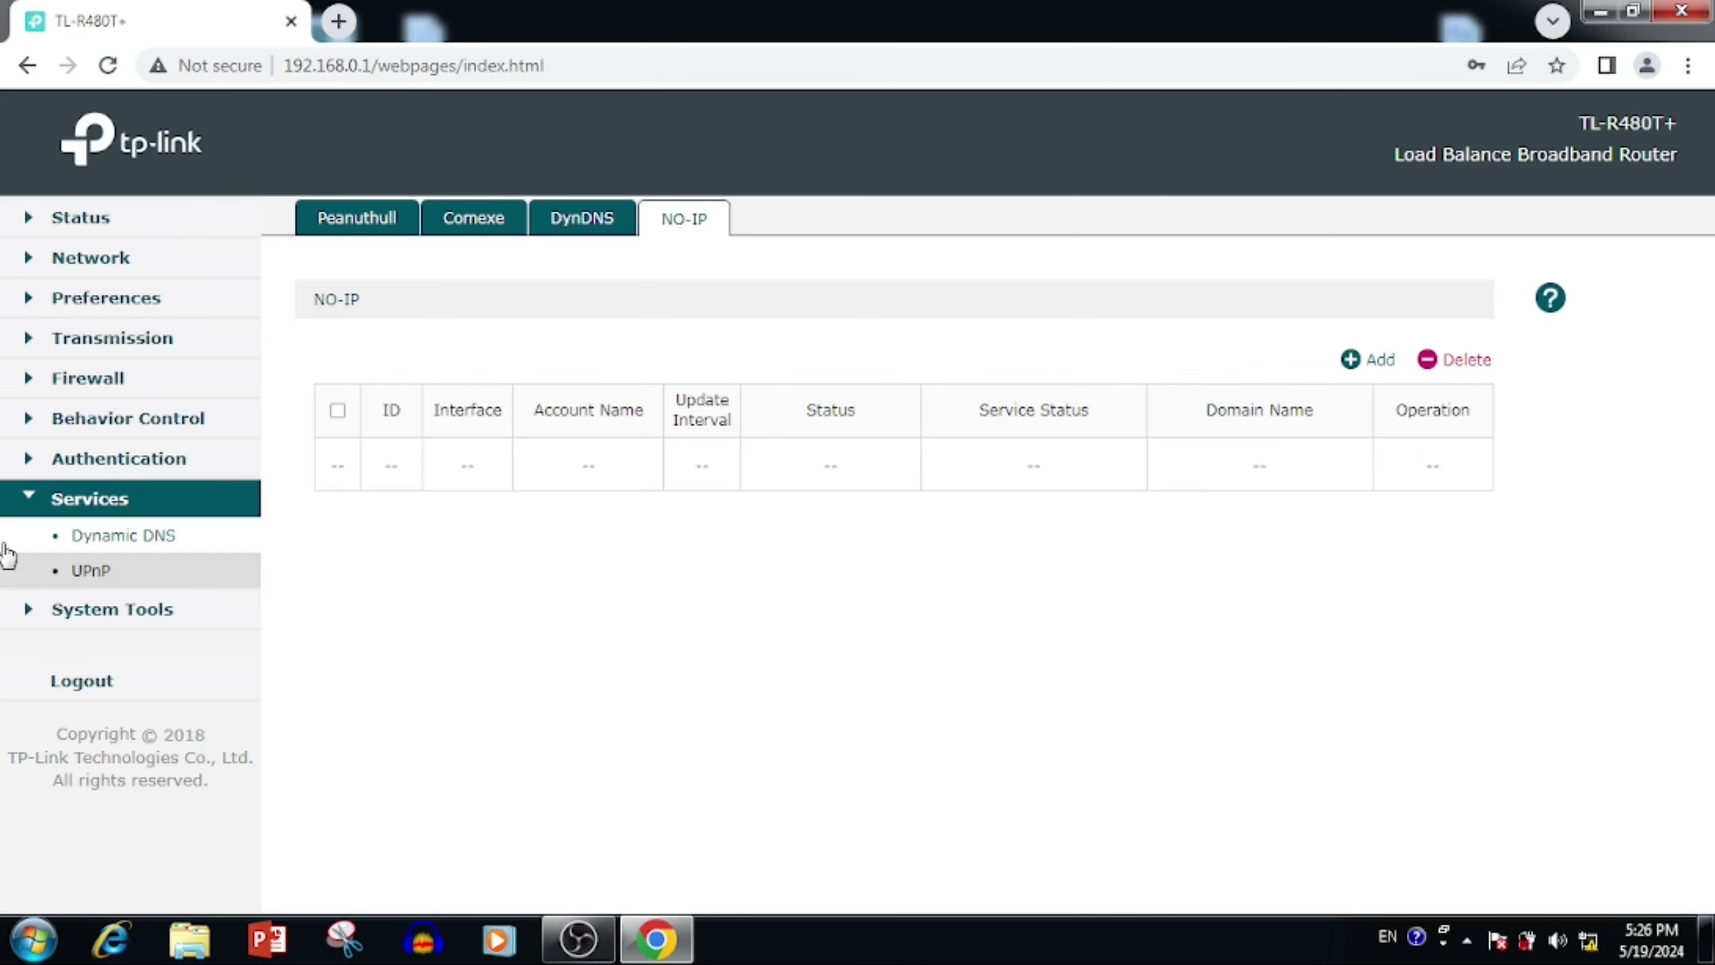
left_click(68, 534)
left_click(122, 226)
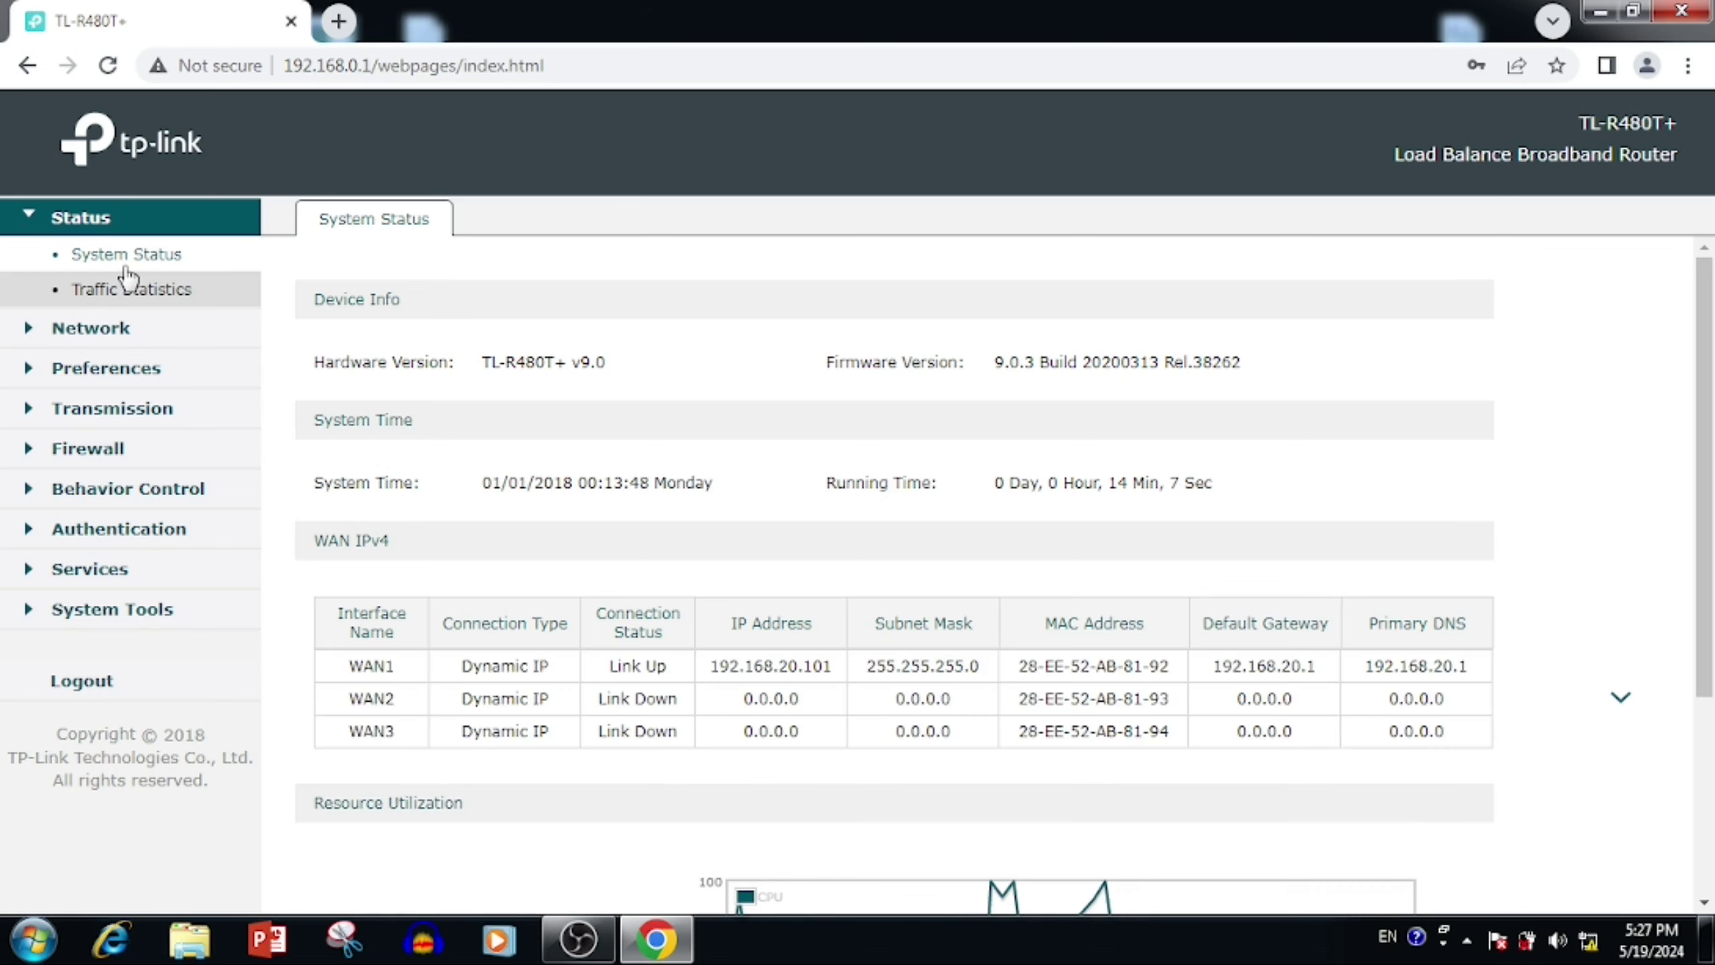
Step: Expand Network and open the LAN Address Reservation tab, which is still empty
left_click(103, 331)
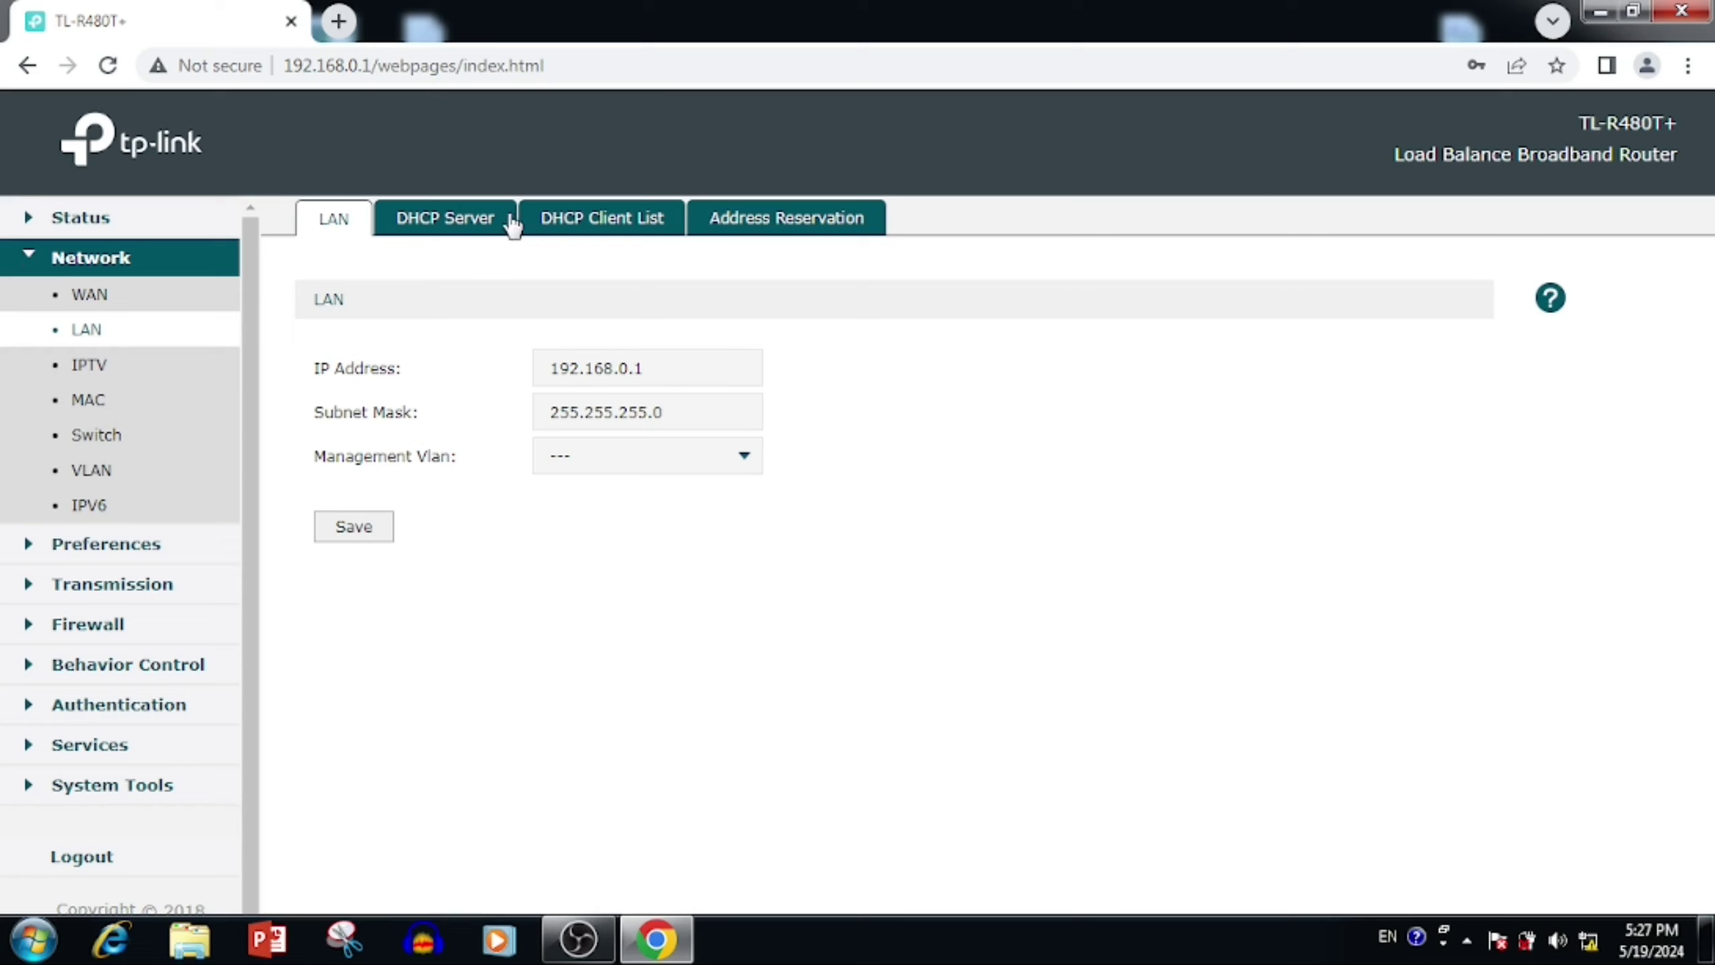
left_click(808, 231)
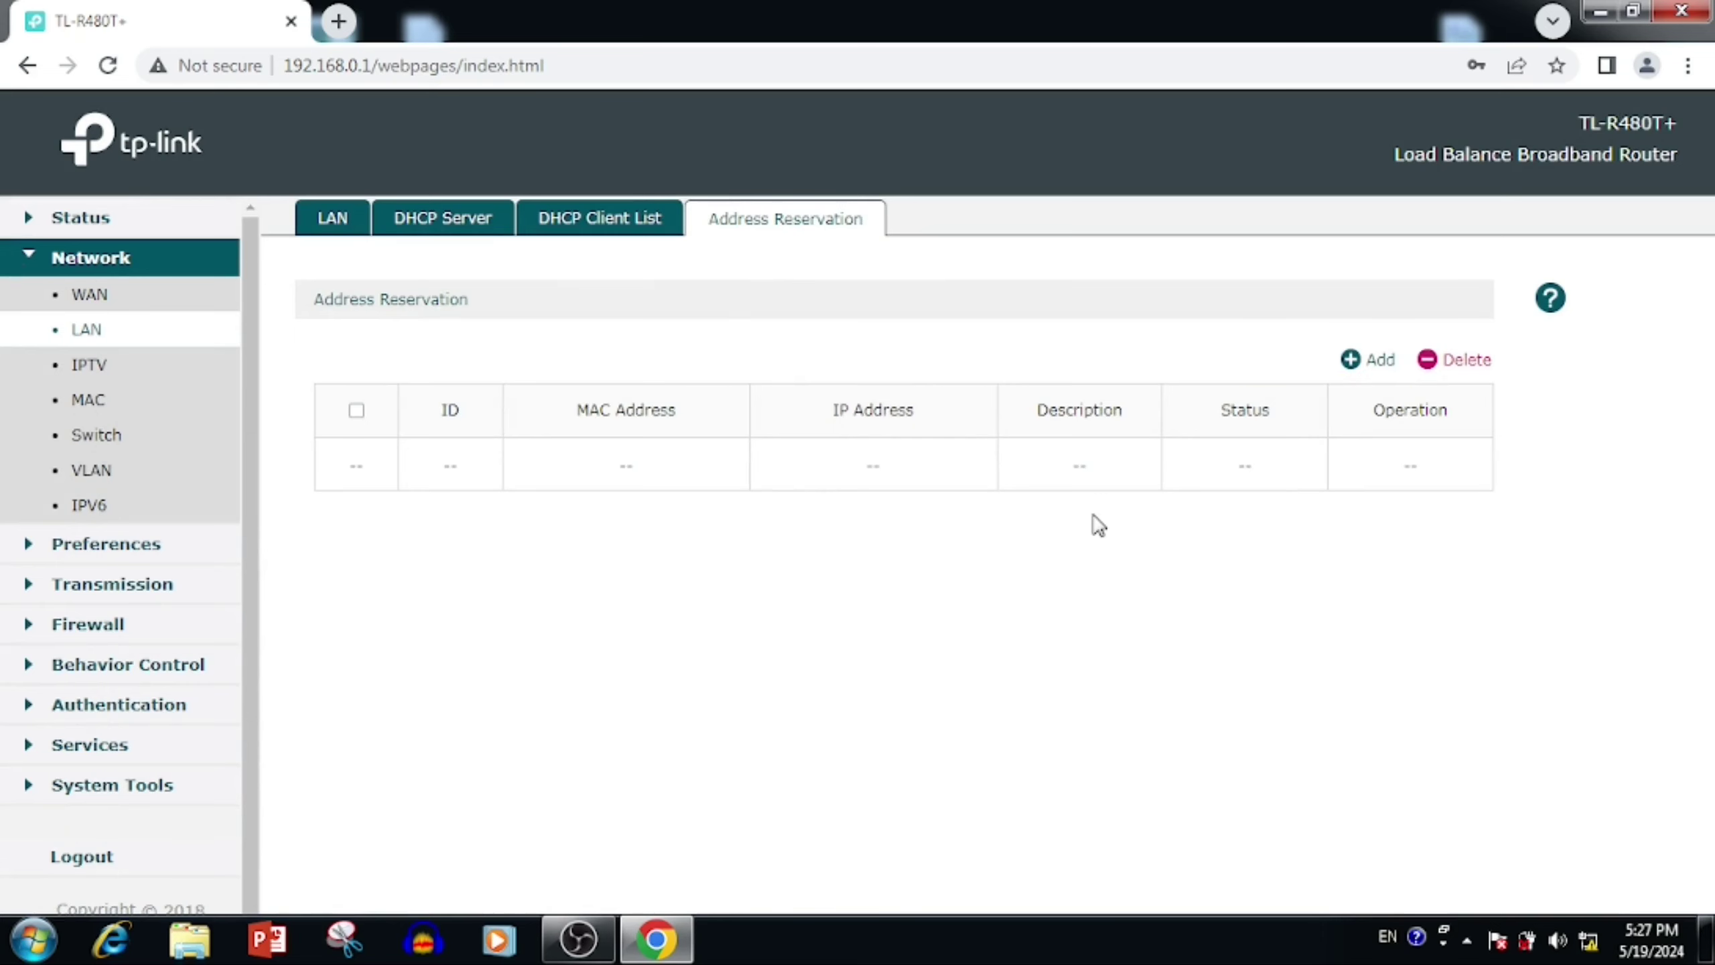
Step: Reserve the PC's address 192.168.0.144 from the DHCP Client List and set its description to My_PC
left_click(611, 223)
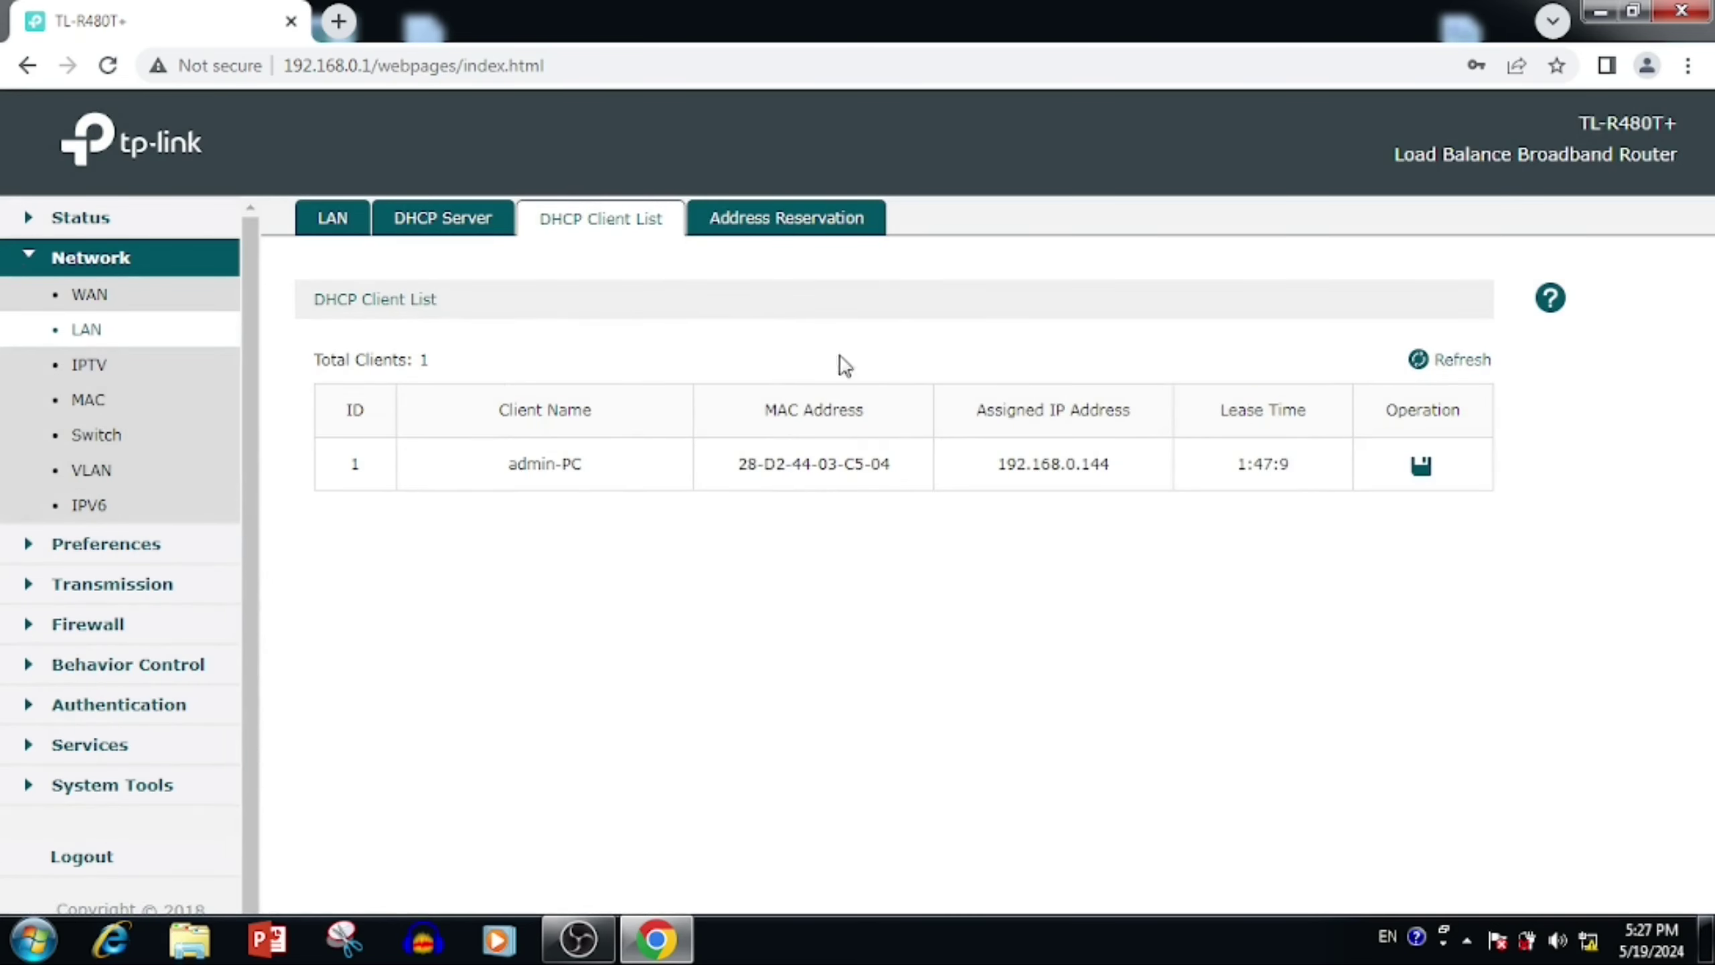
left_click(1425, 472)
left_click(801, 225)
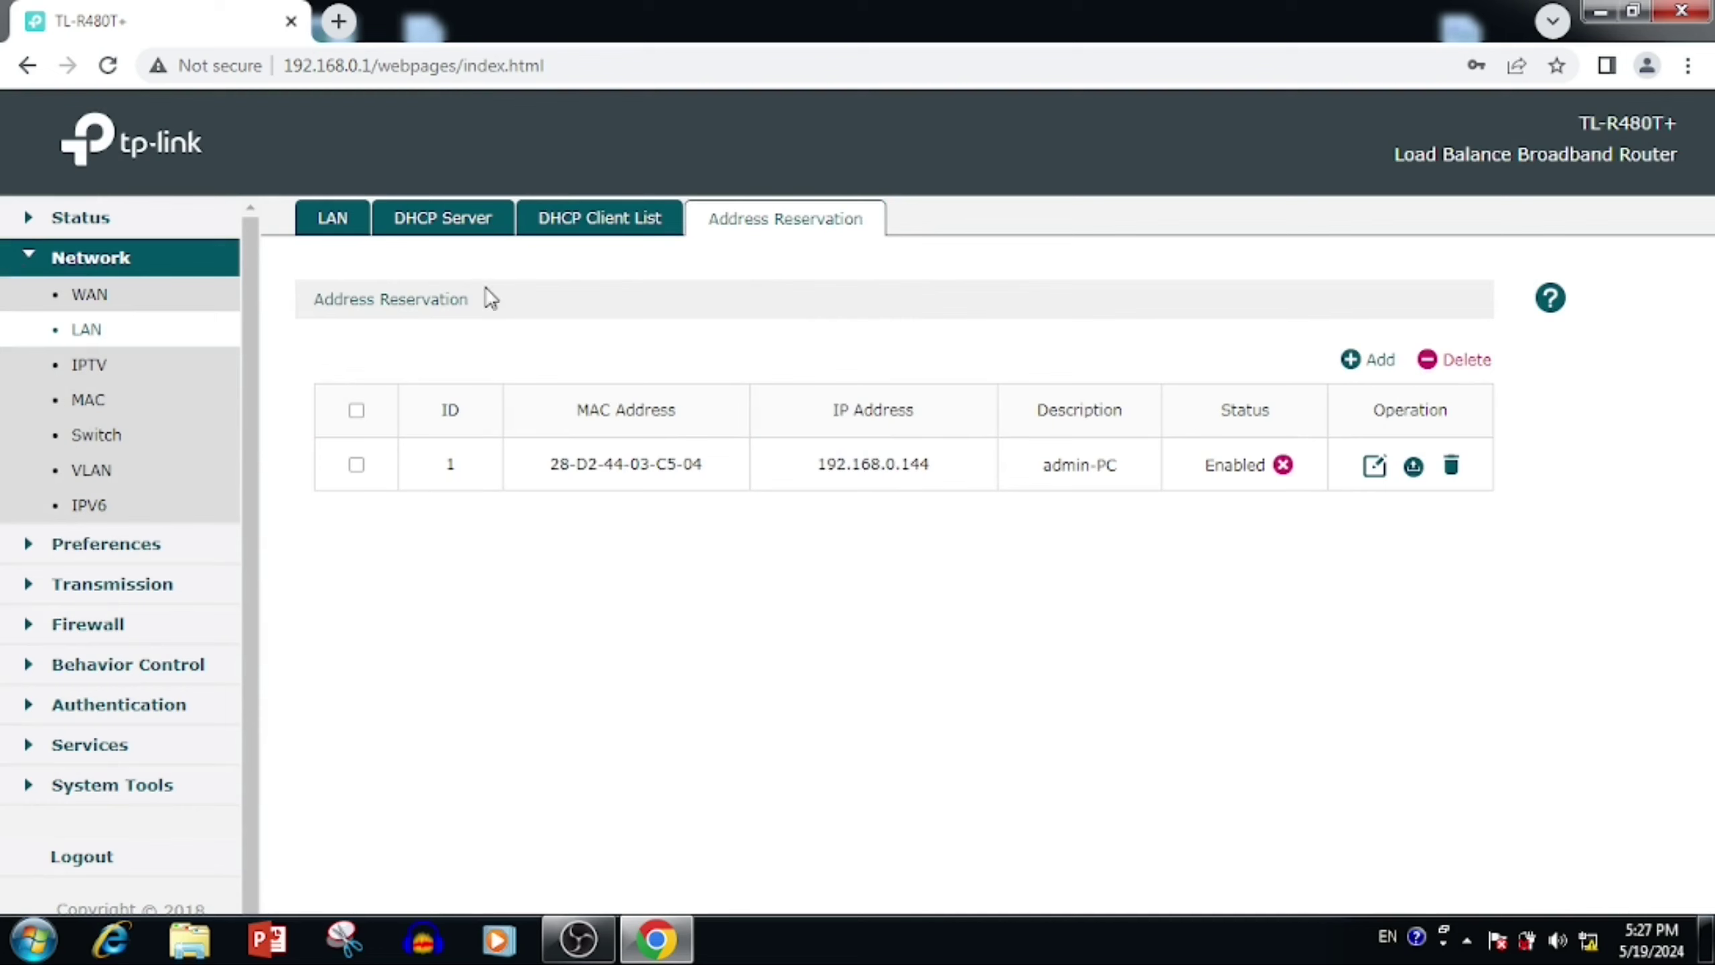
left_click(1373, 467)
left_click_drag(727, 640, 432, 642)
type("My_PC")
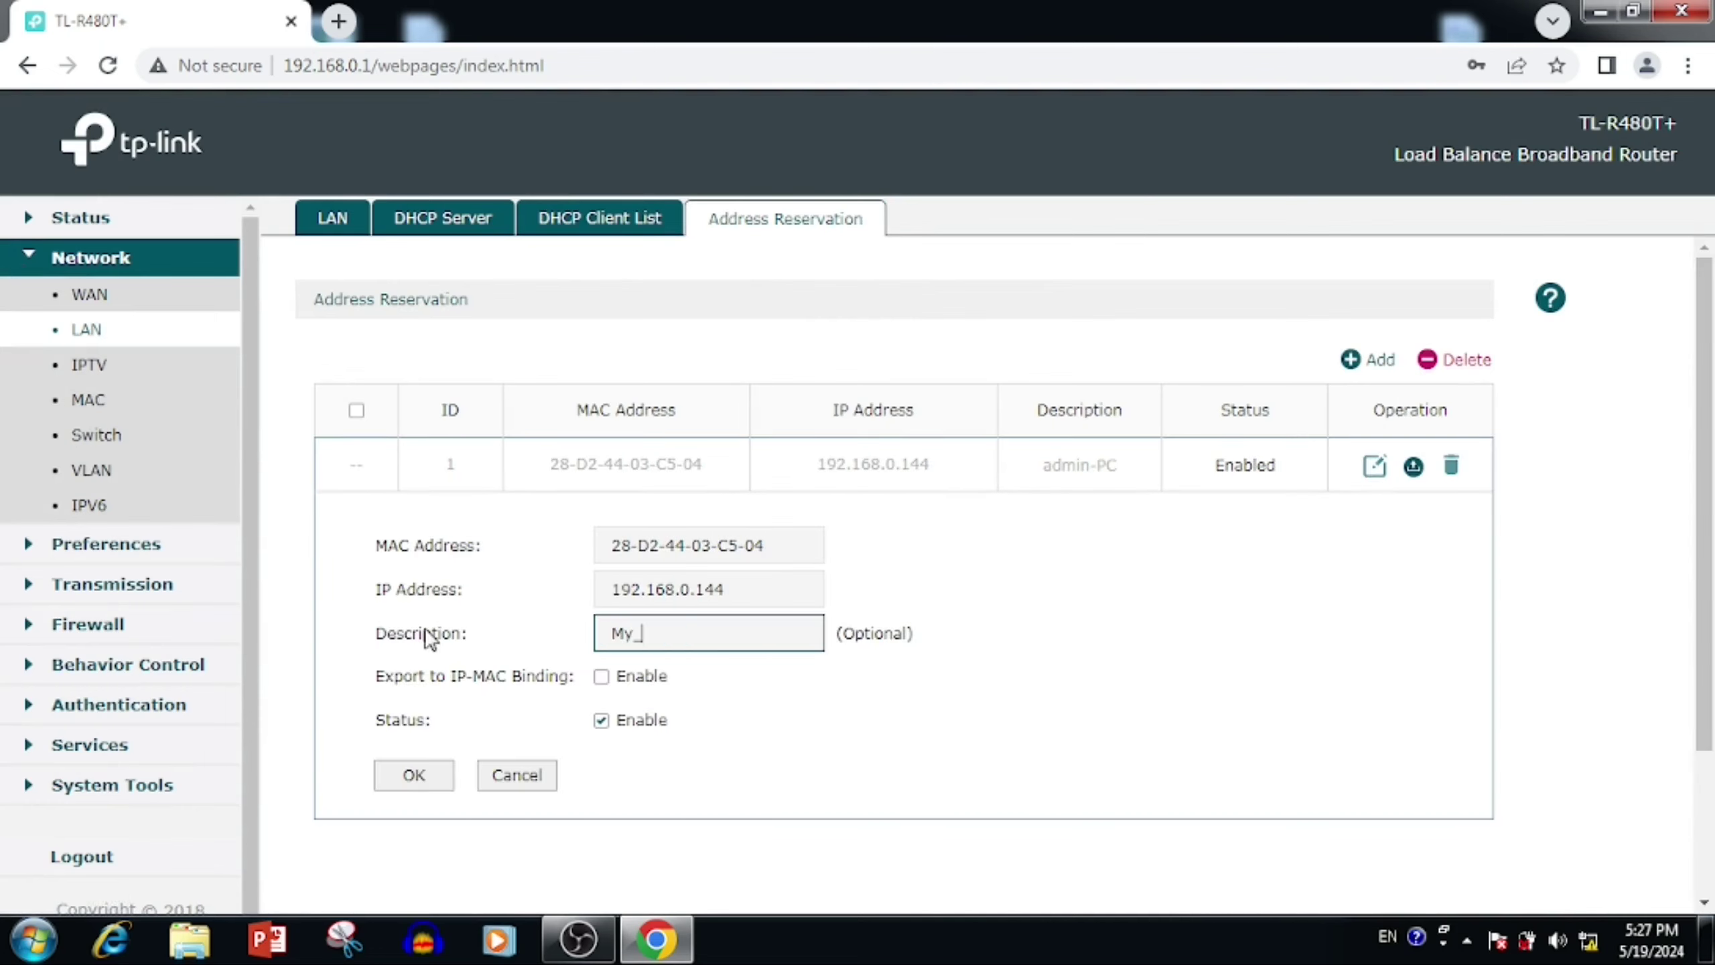
left_click(385, 787)
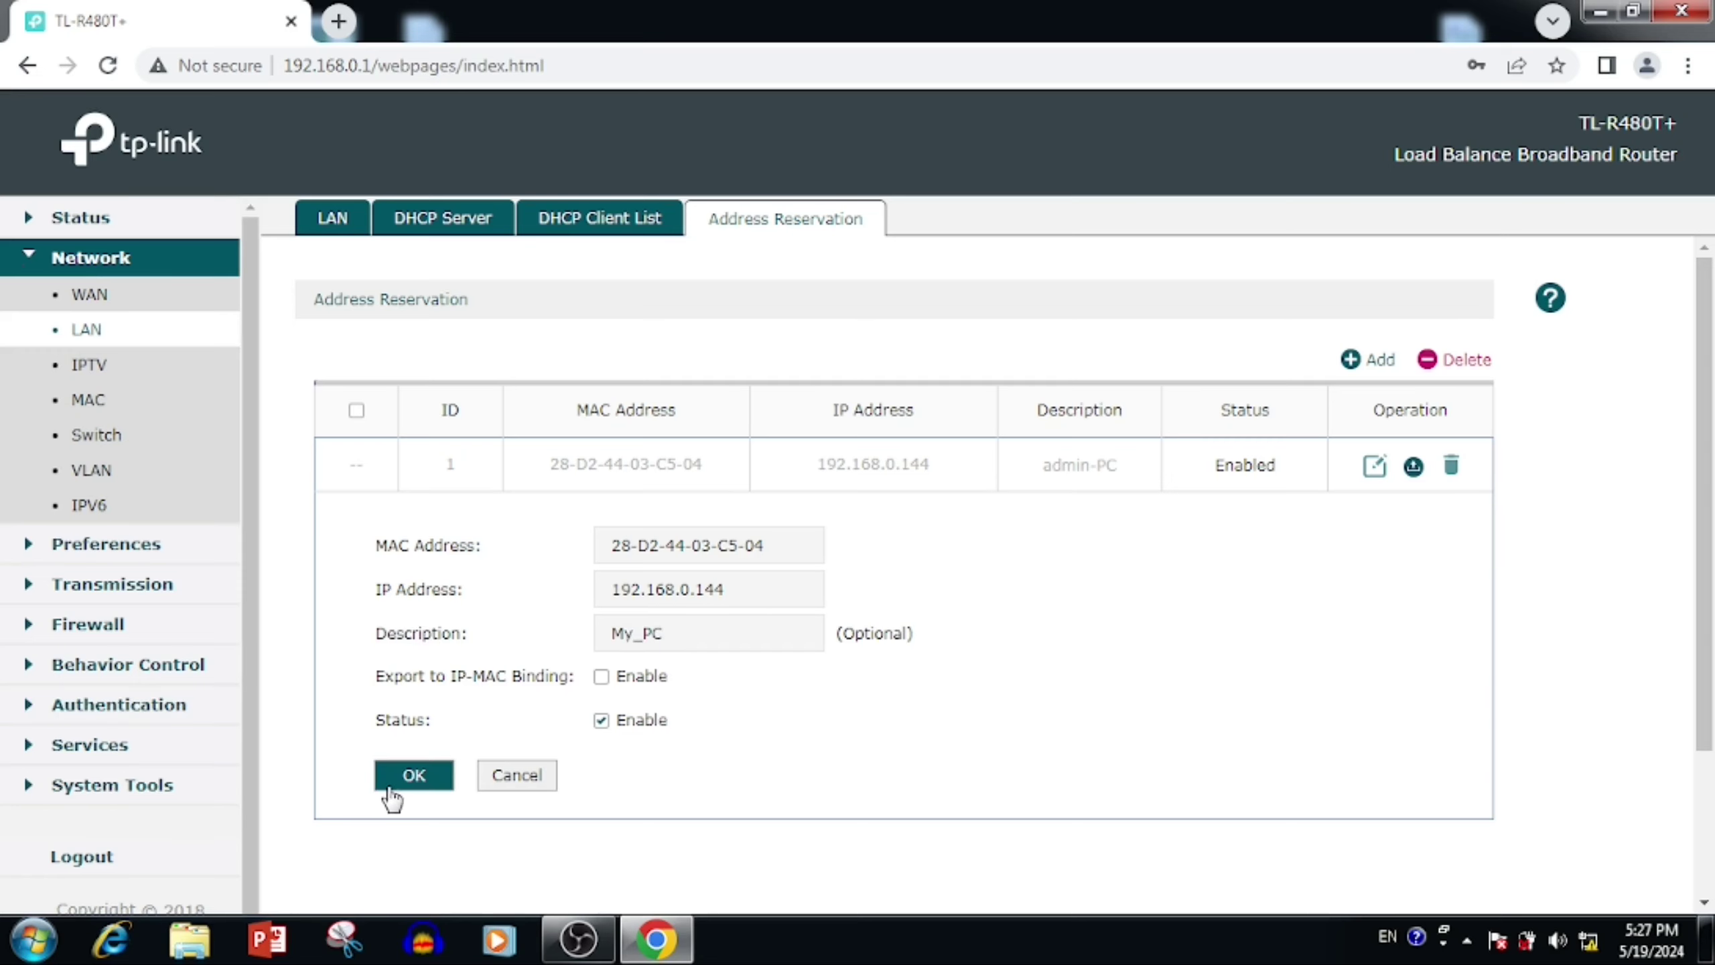
left_click(333, 219)
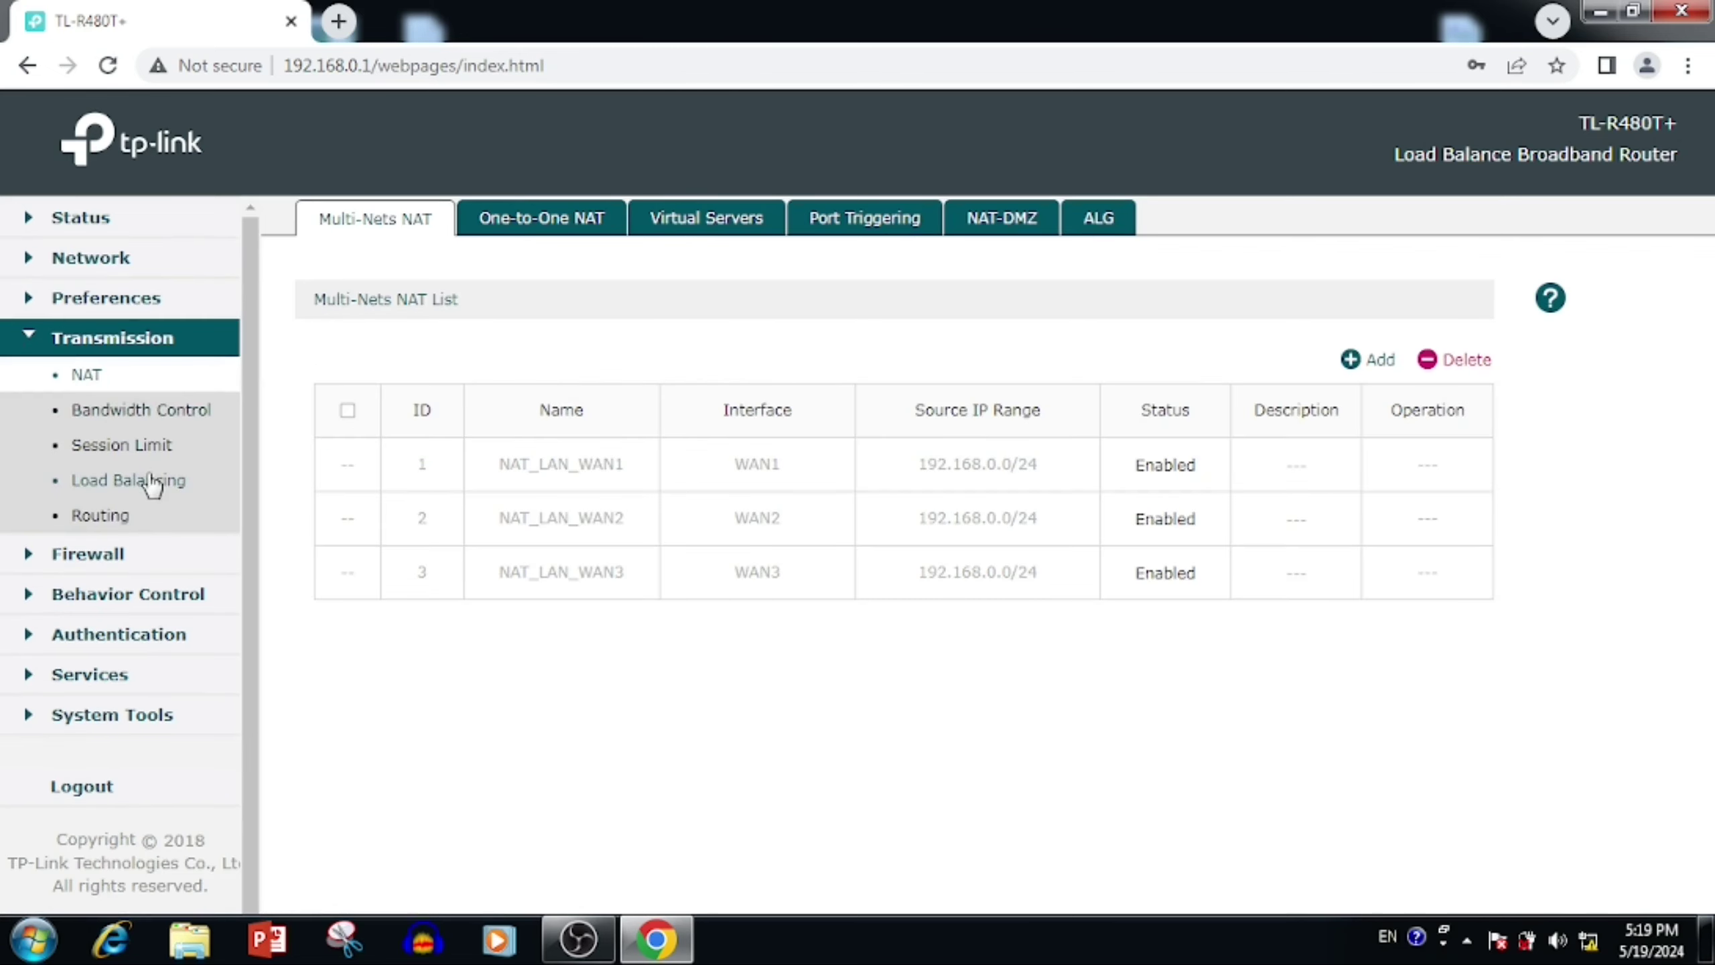
Step: Toggle Load Balancing off and back on with saves, then enable bandwidth-based balance routing
left_click(152, 481)
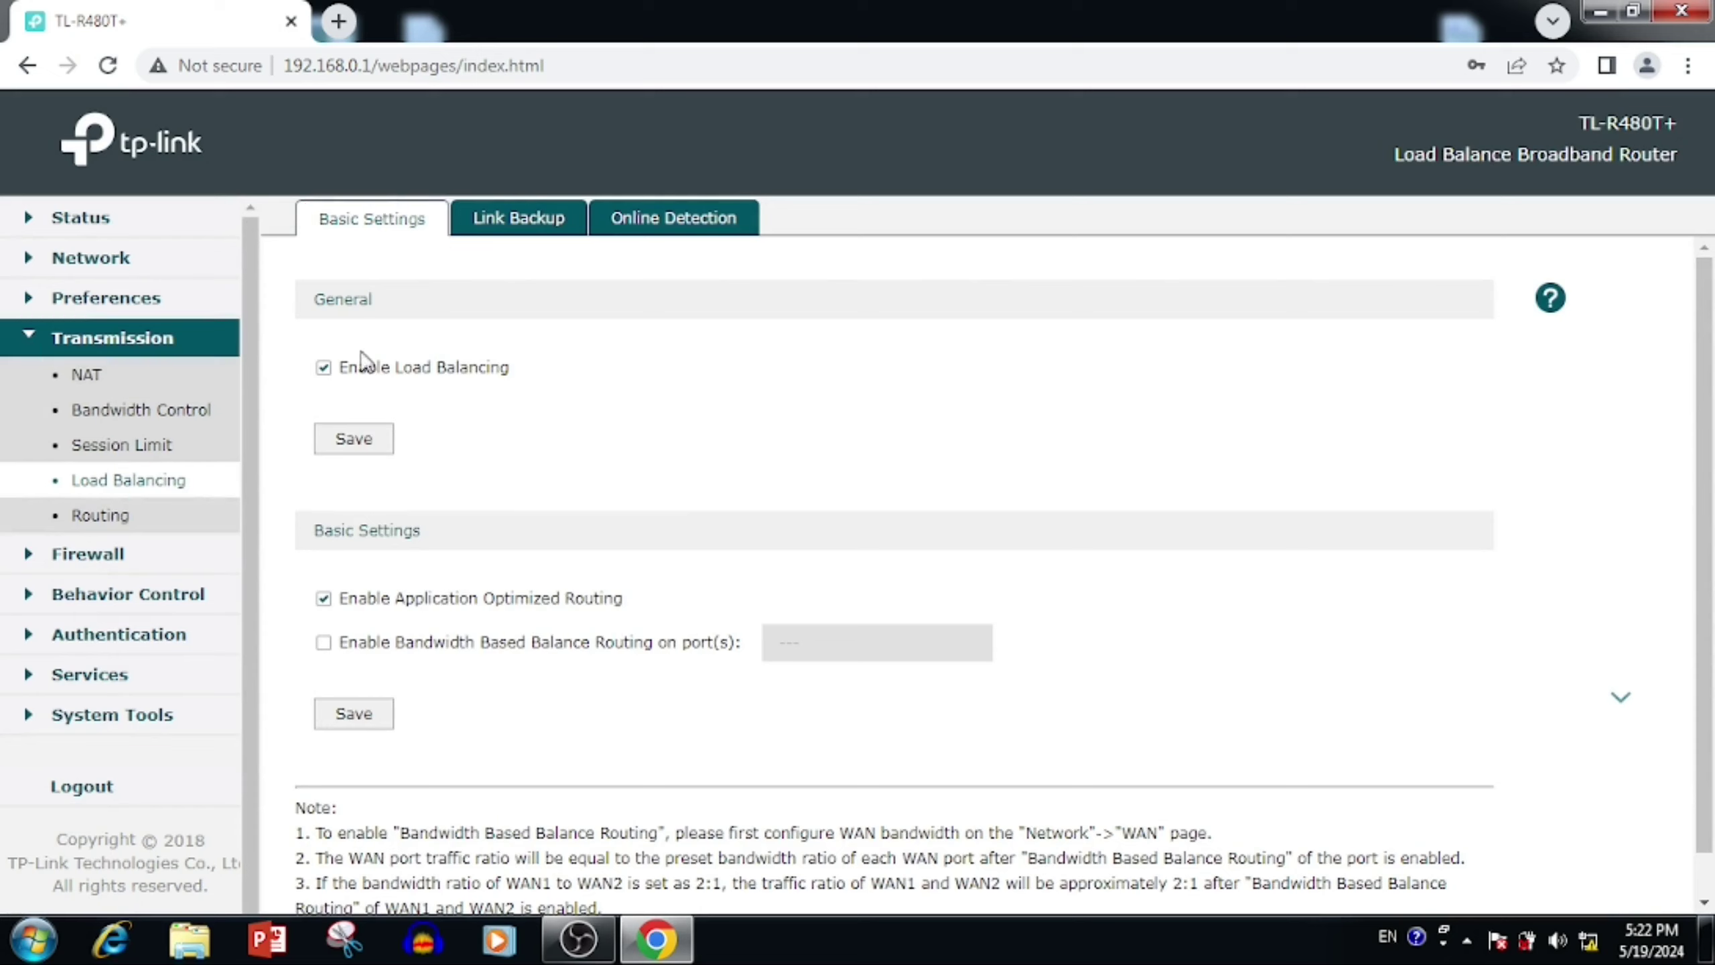
left_click(324, 369)
left_click(357, 443)
left_click(323, 368)
left_click(355, 446)
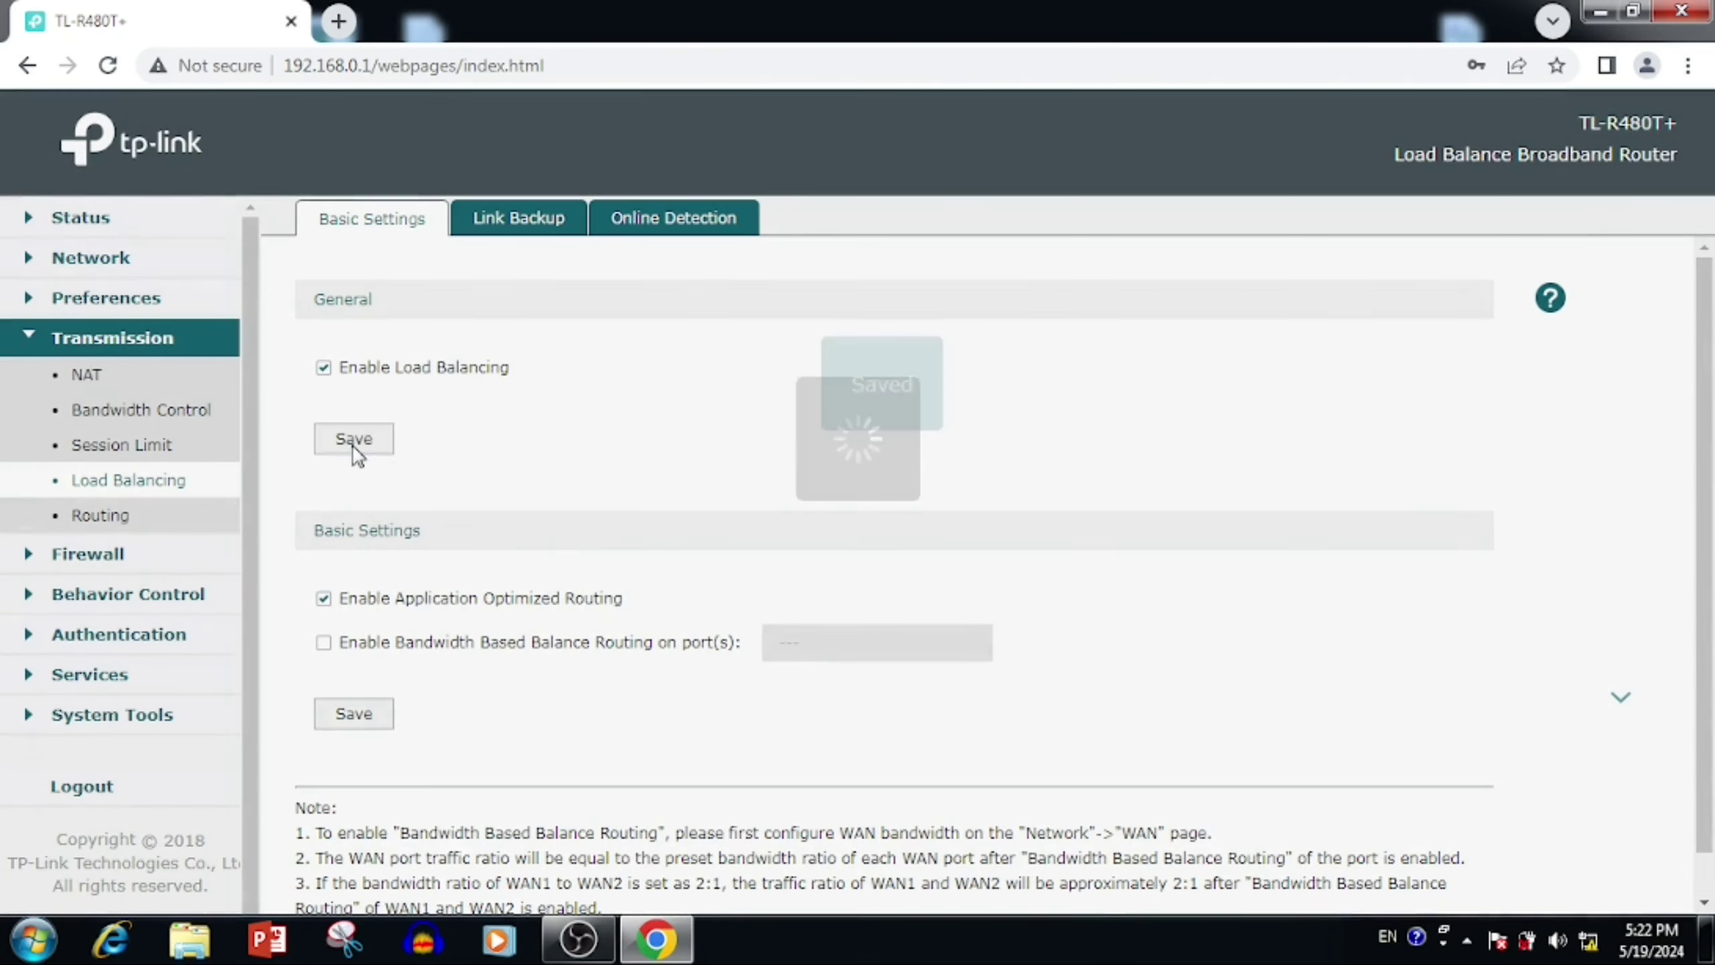
scroll(291, 593, "down", 1)
left_click(324, 597)
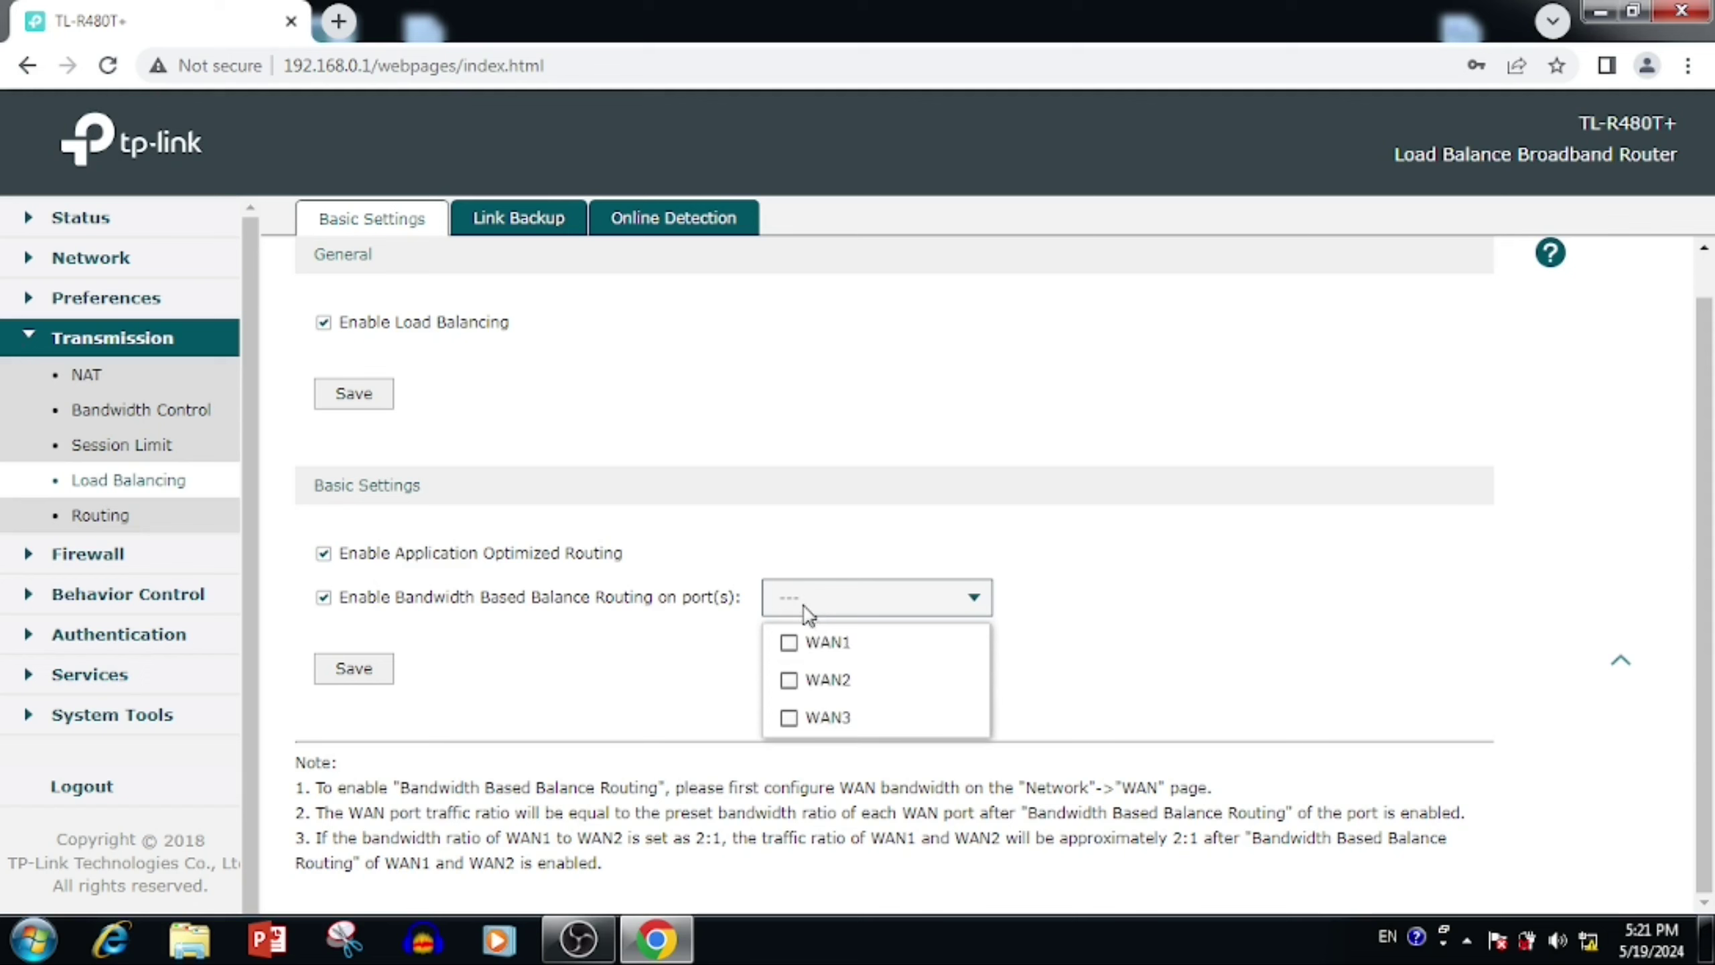
Step: Include WAN1, WAN2 and WAN3 in bandwidth-based routing and save the ports
left_click(788, 642)
left_click(788, 679)
left_click(791, 720)
left_click(360, 679)
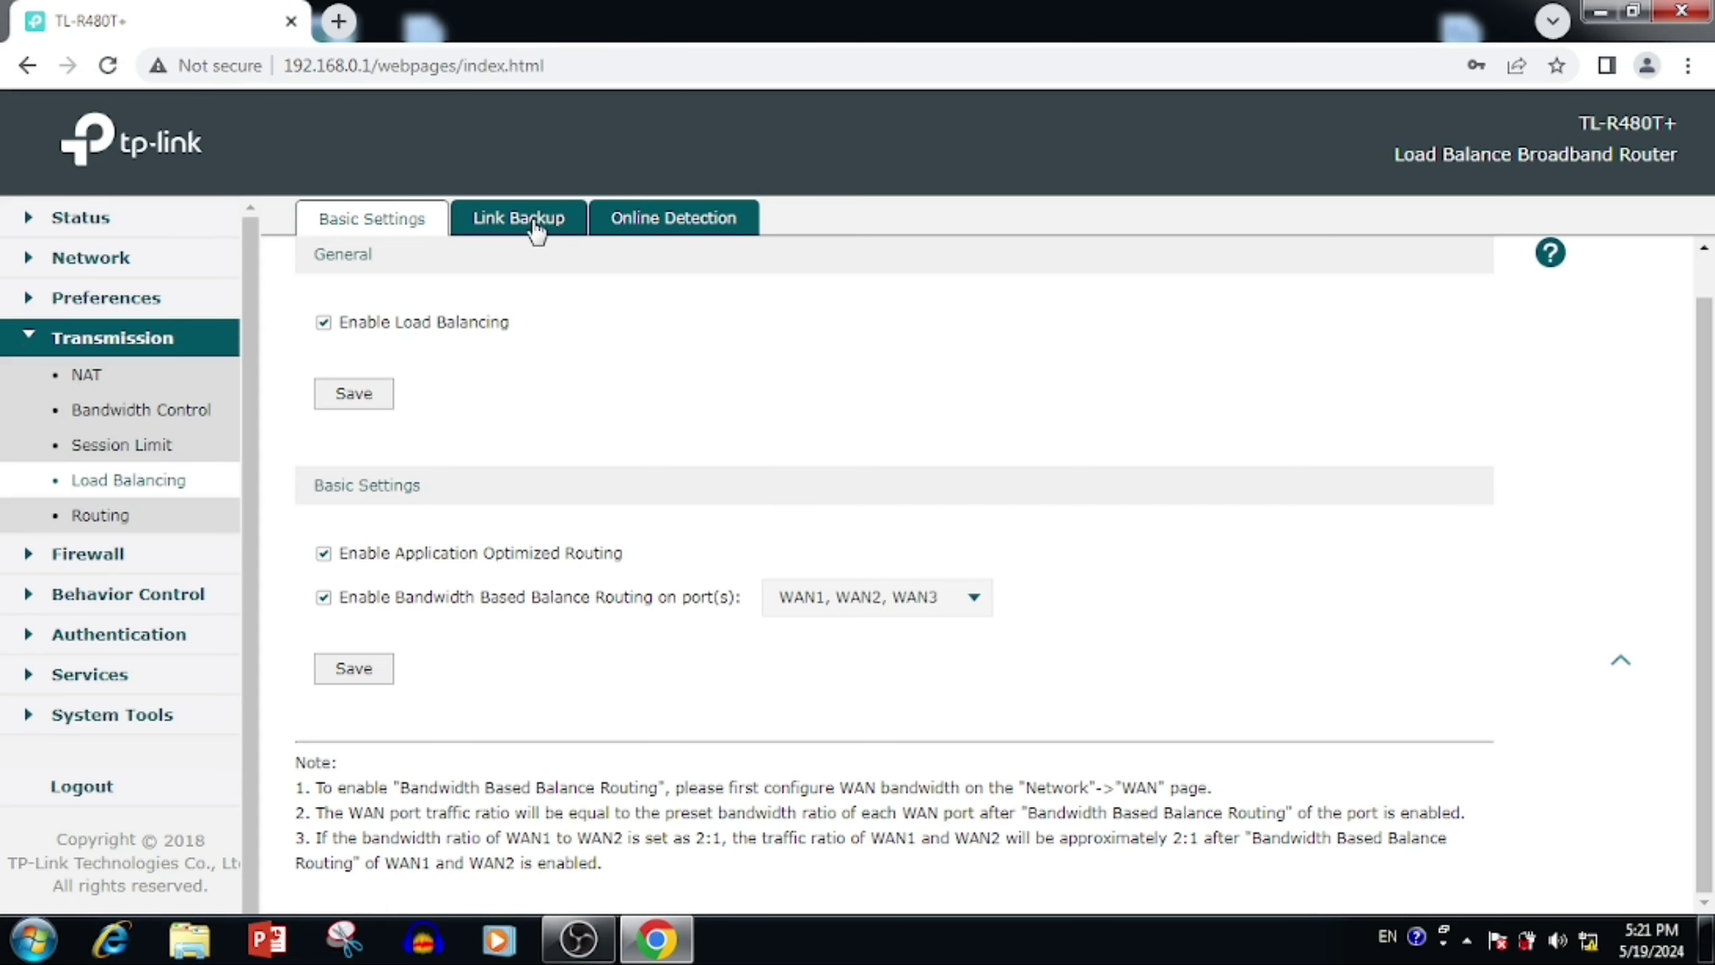
Step: Disable bandwidth-based balance routing, save, and bring up the Link Backup rule list
left_click(324, 596)
left_click(354, 668)
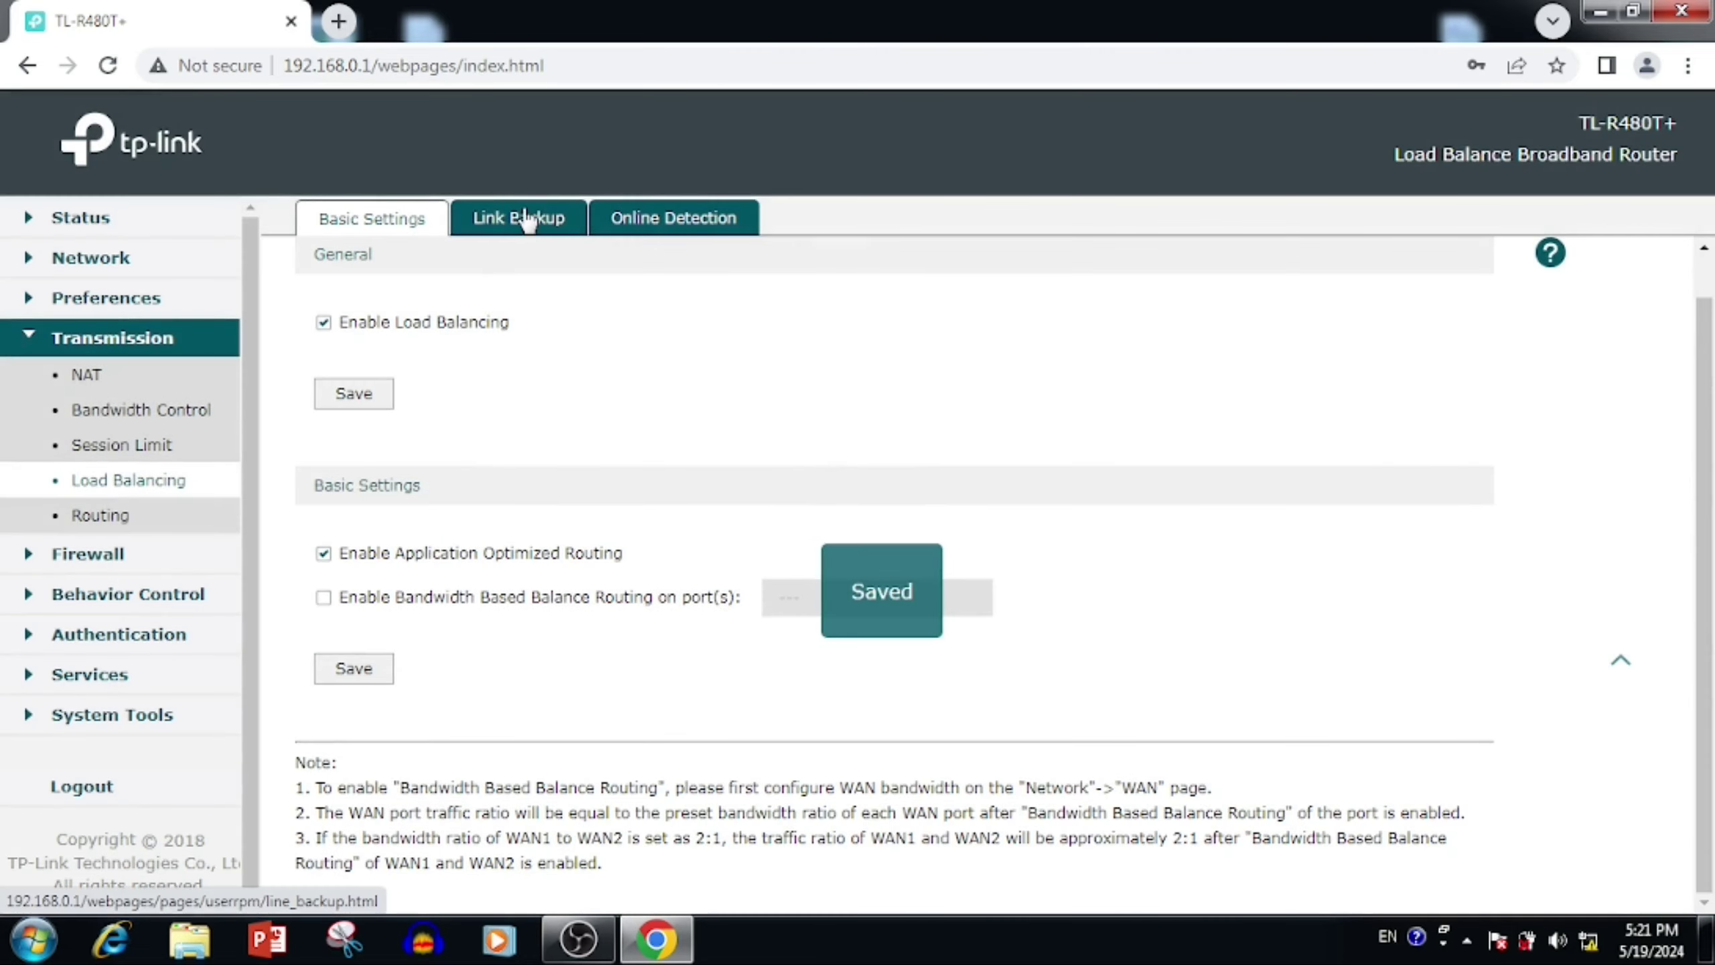
left_click(526, 220)
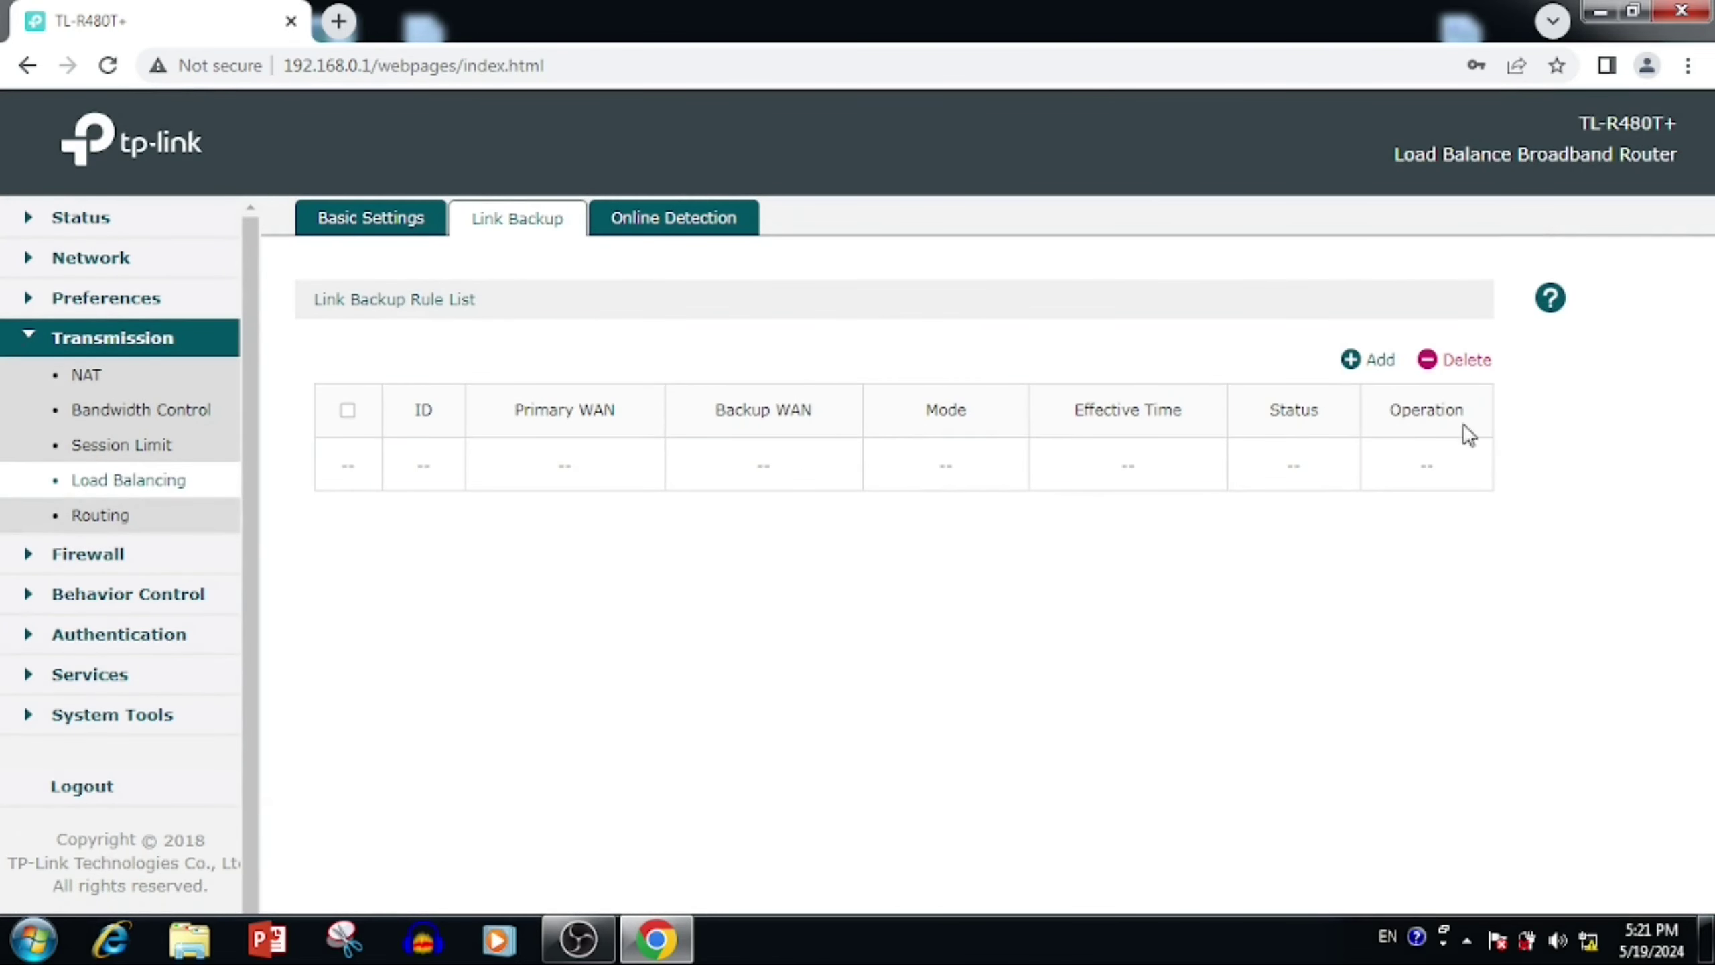
Step: Start a new link backup rule with WAN1 and WAN2 as primary WANs and WAN3 as backup
left_click(1363, 365)
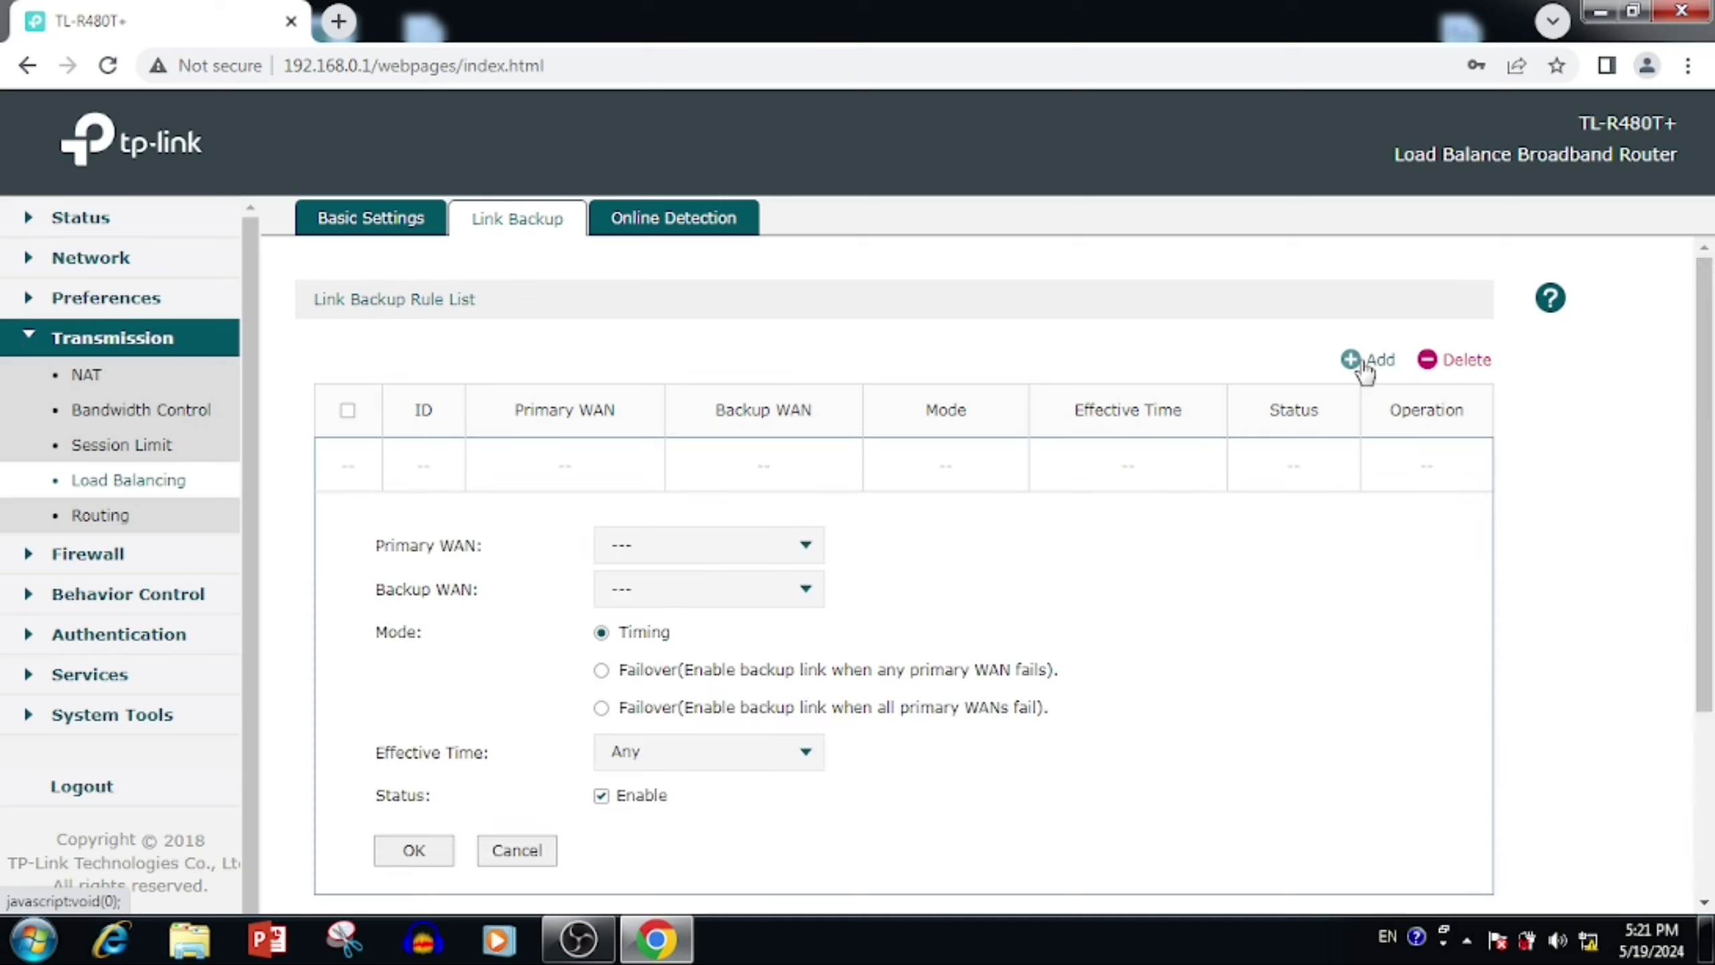
left_click(743, 544)
left_click(649, 627)
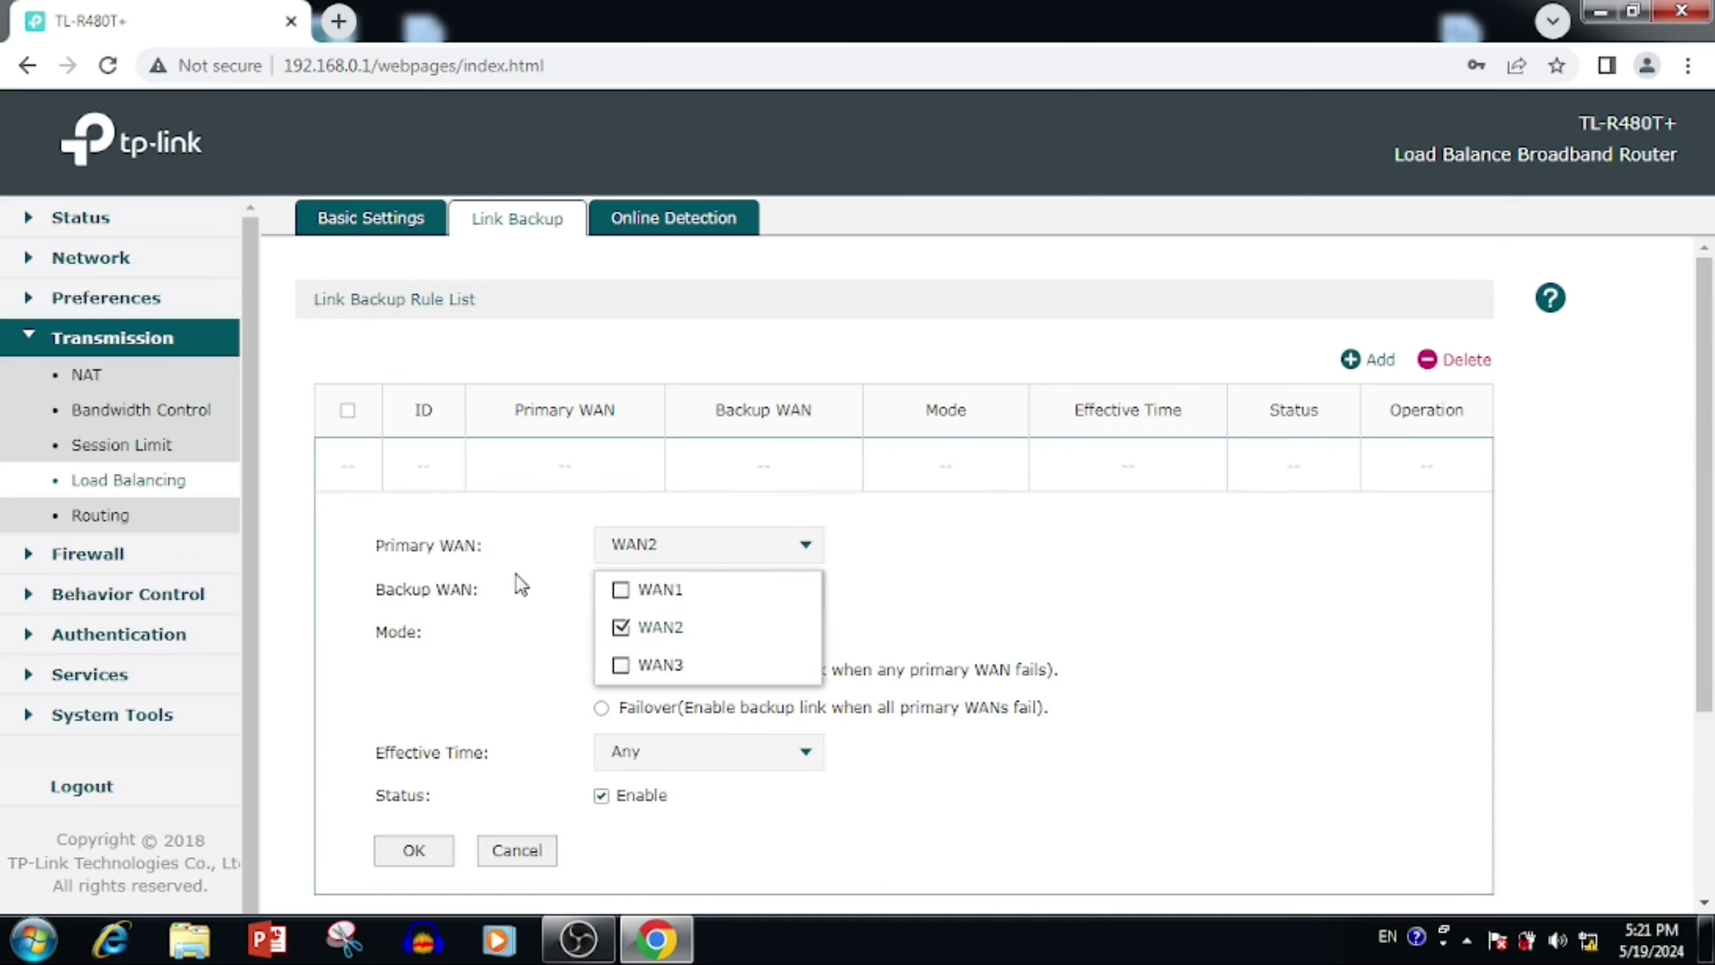
left_click(718, 589)
left_click(648, 708)
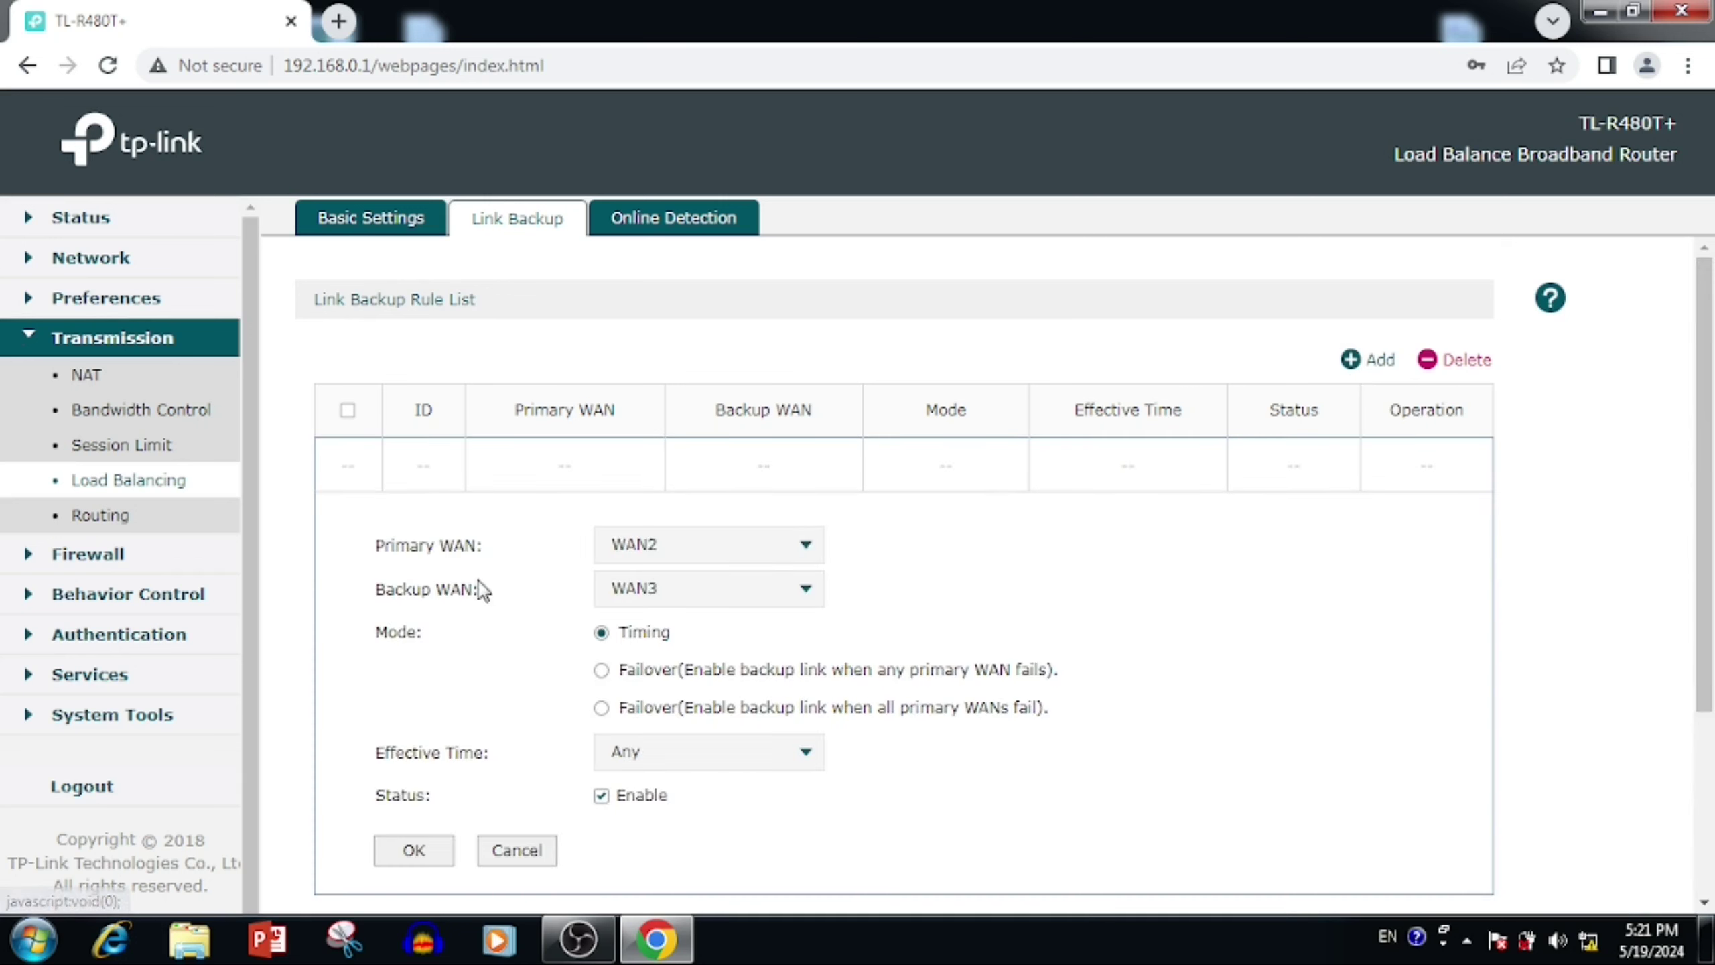
left_click(637, 544)
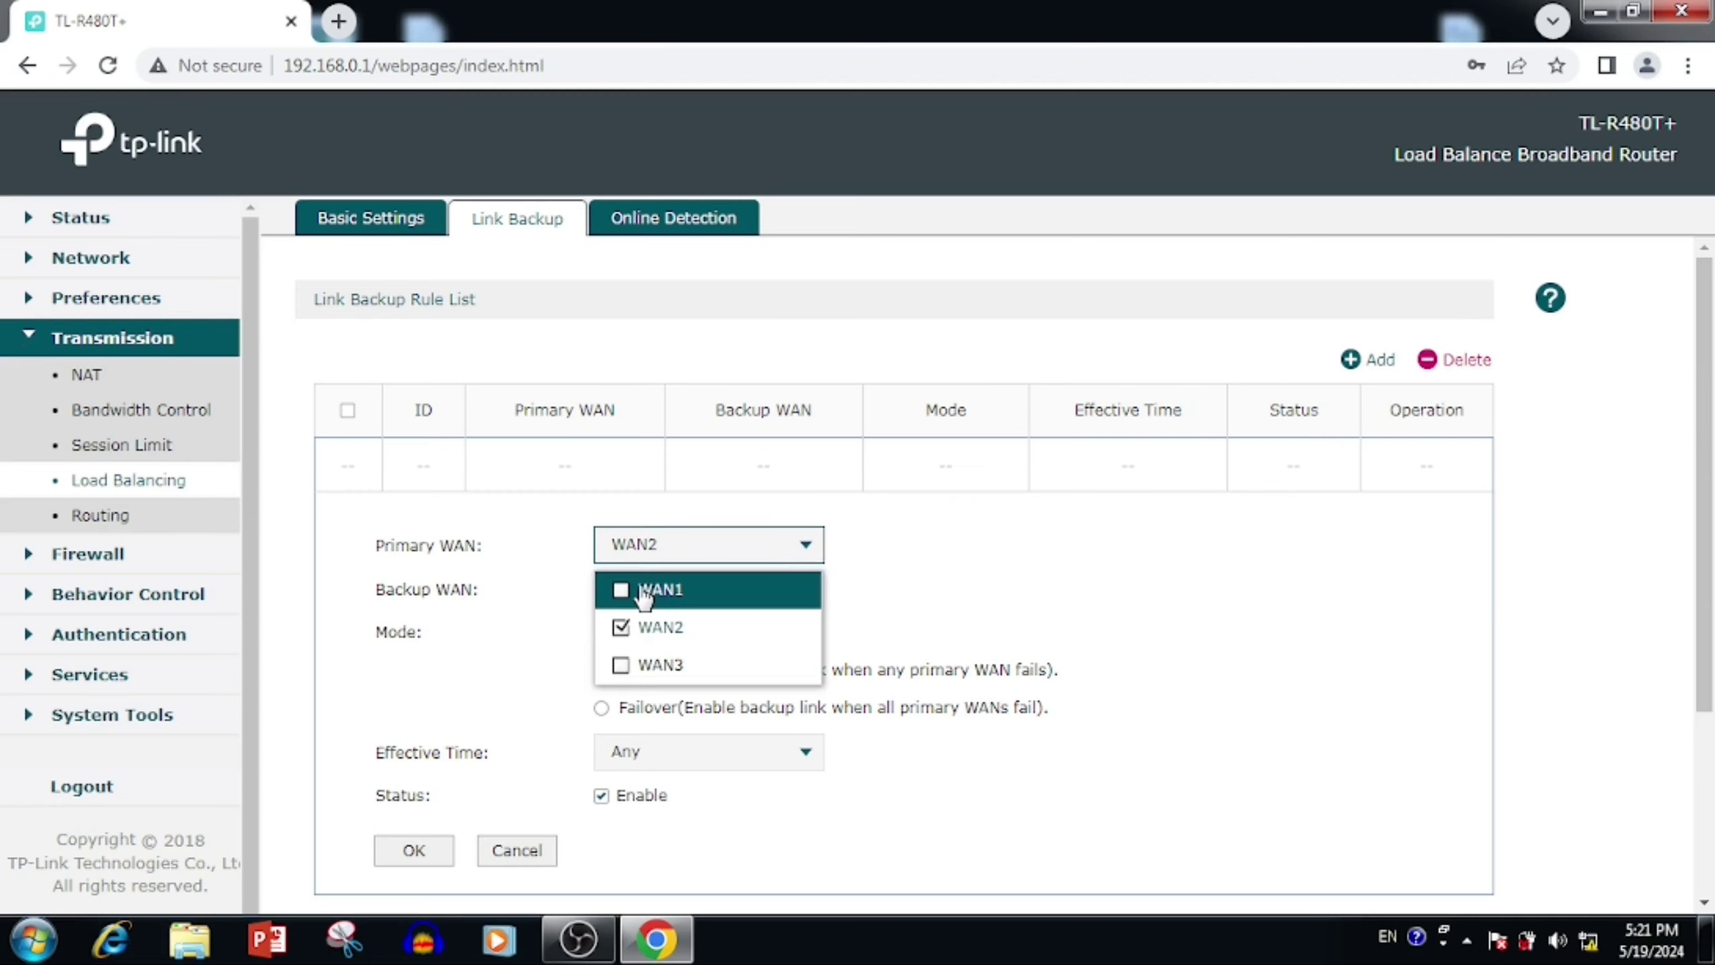
left_click(642, 593)
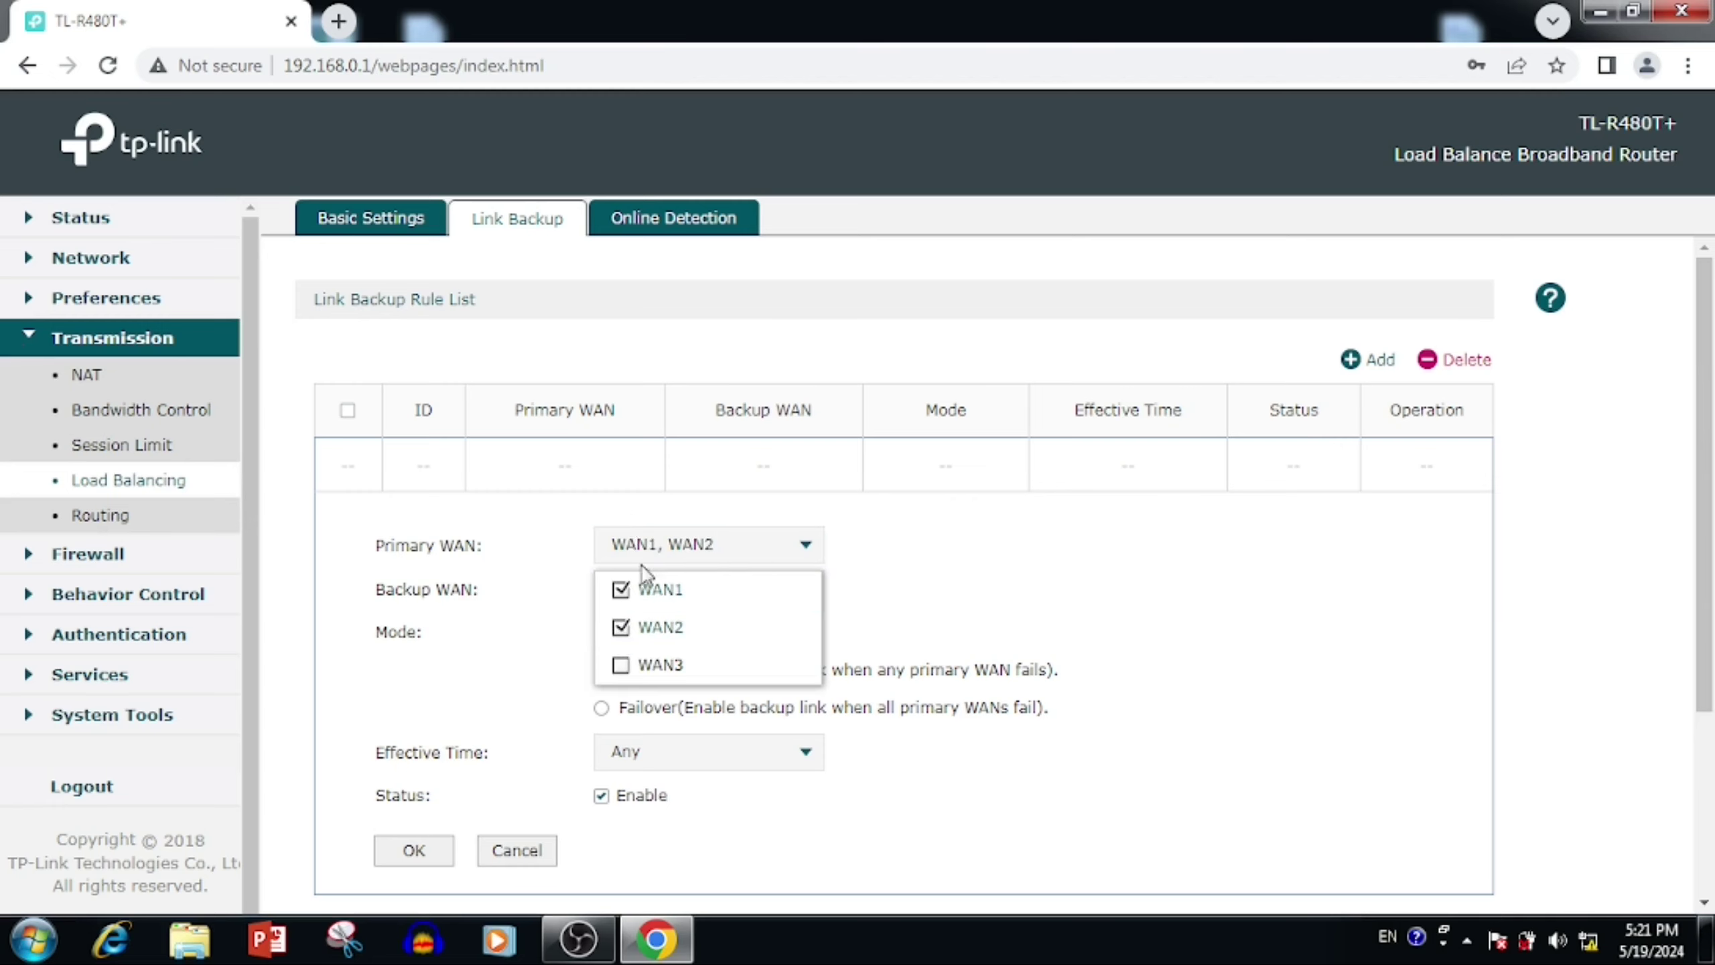
left_click(1039, 576)
Step: Set failover to trigger only when all primary WANs fail, save the rule, and view Online Detection
scroll(954, 556, "down", 2)
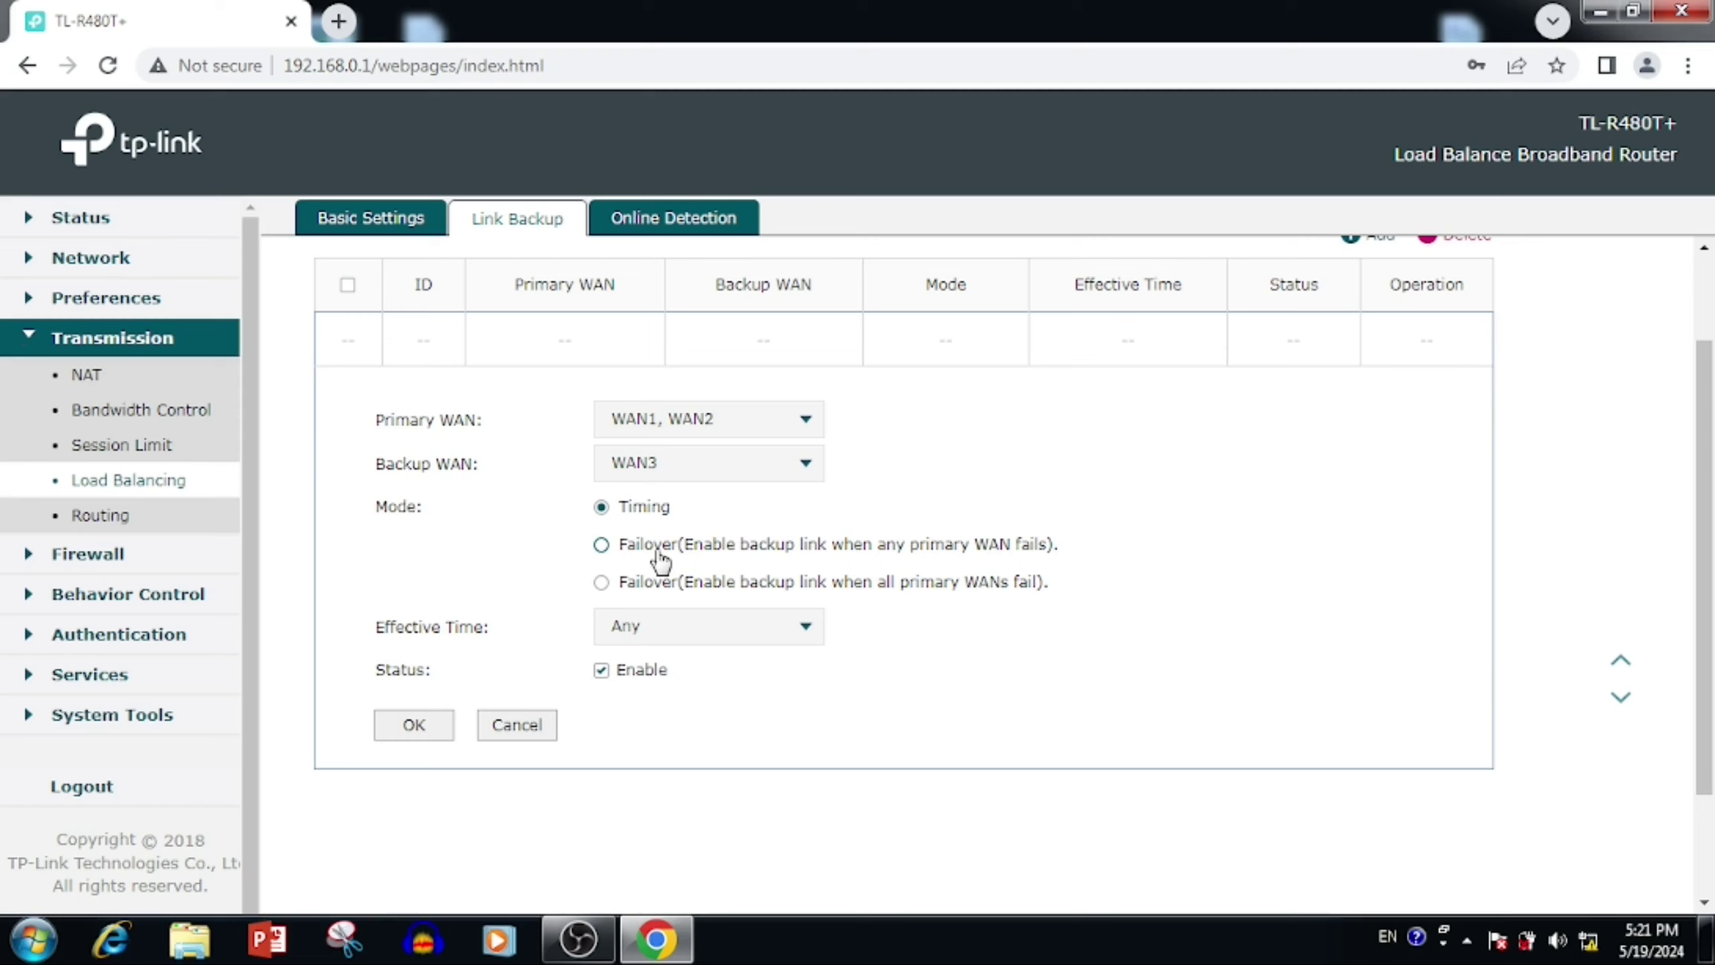
left_click_drag(654, 549, 983, 574)
left_click(601, 544)
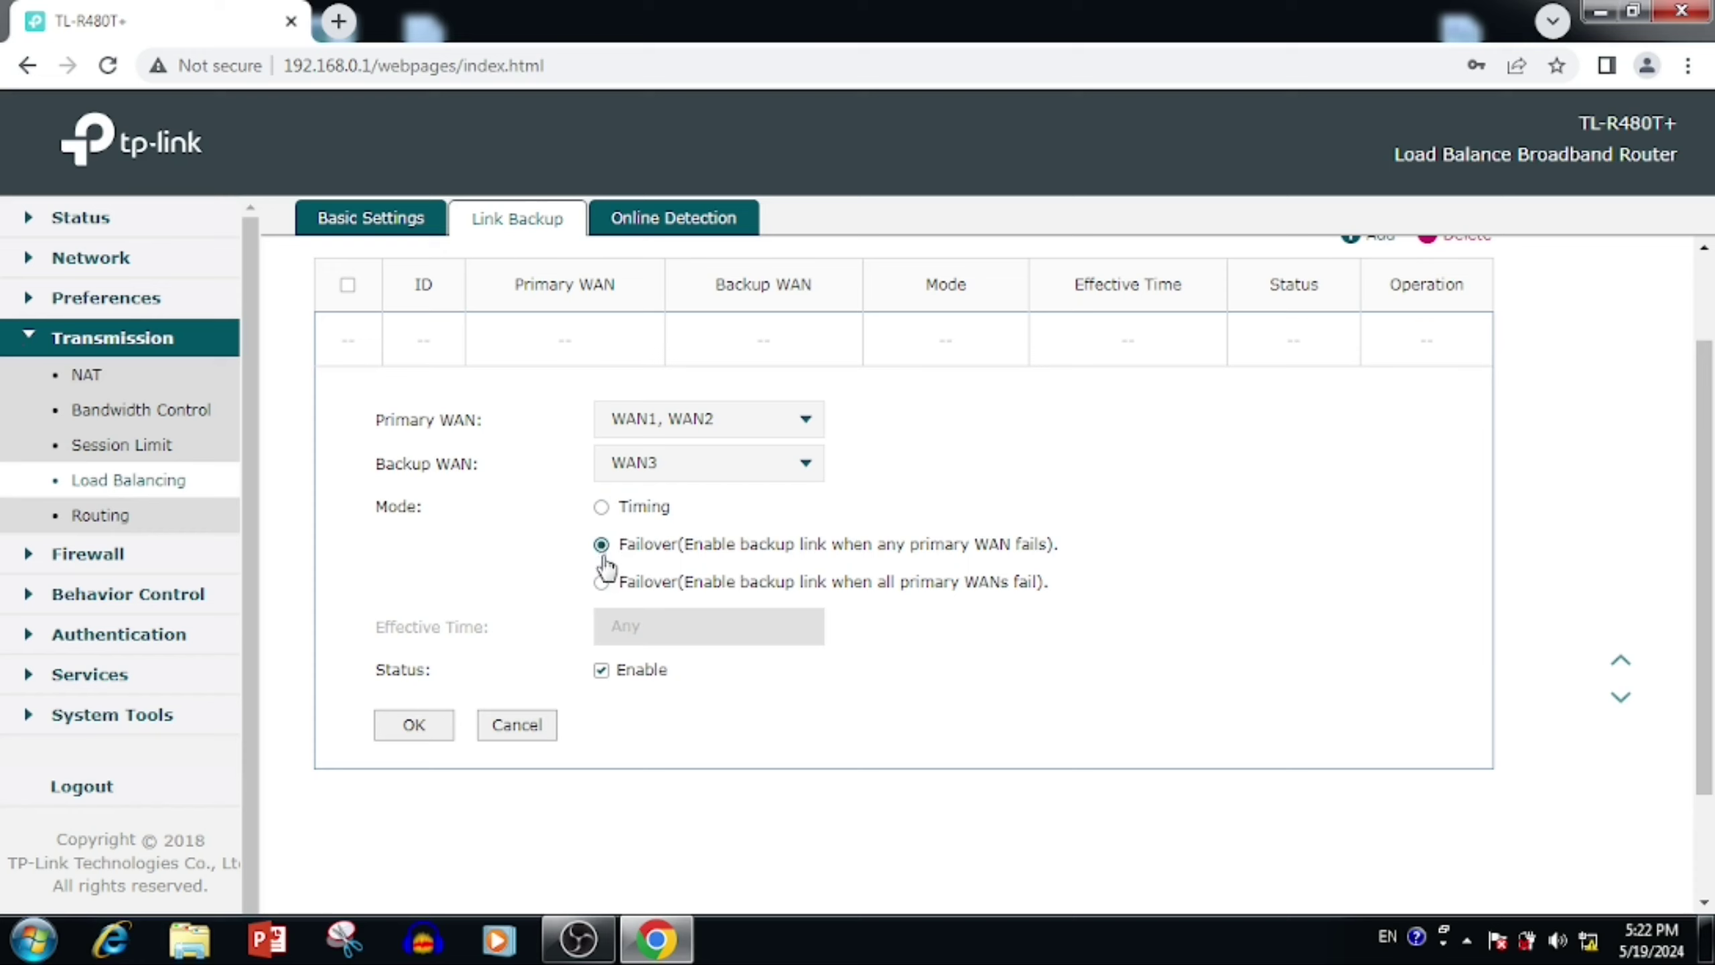
left_click_drag(628, 584, 1049, 601)
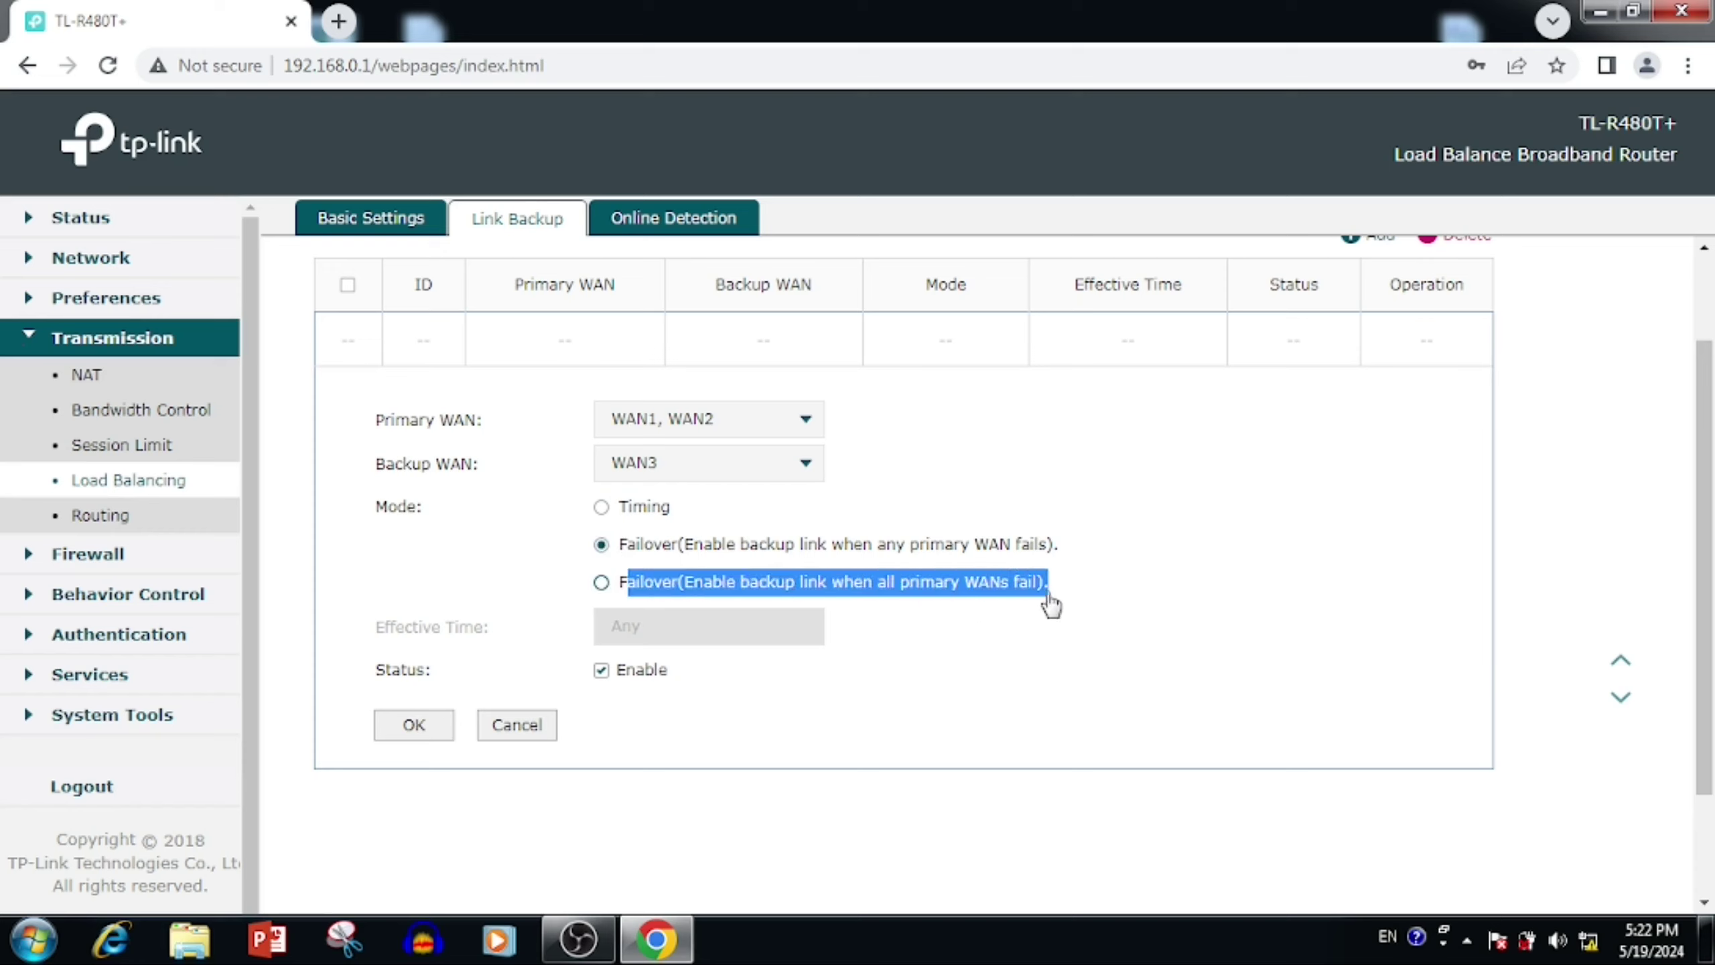
left_click(1049, 605)
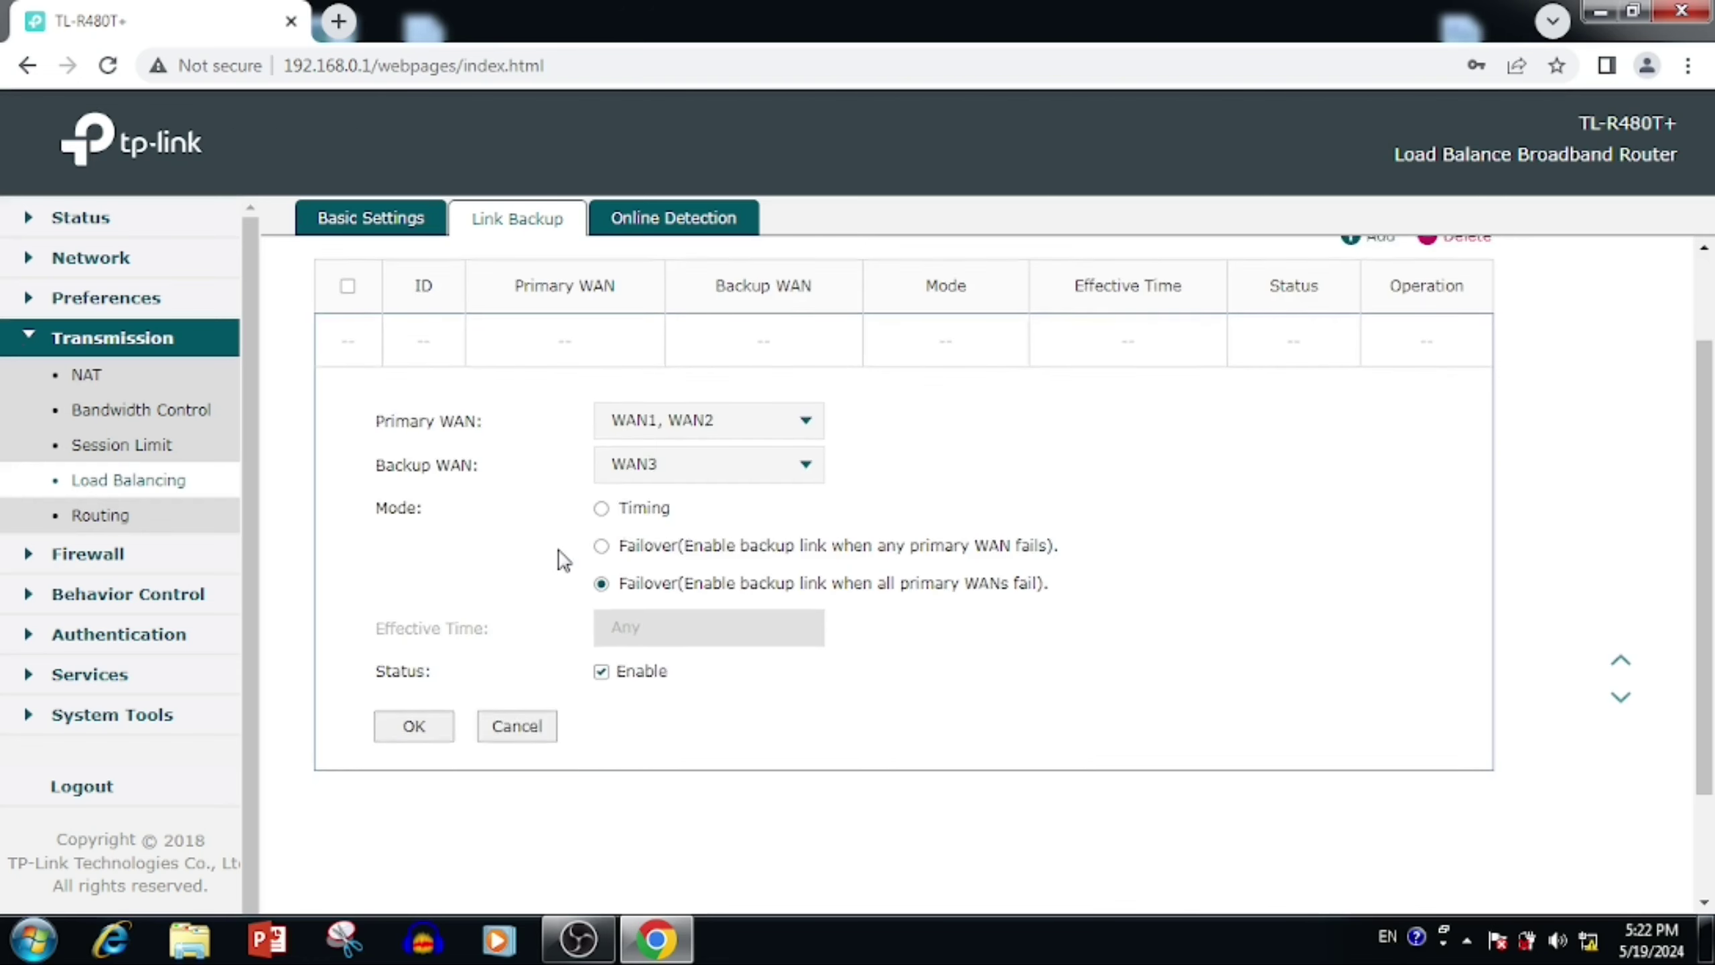
scroll(564, 559, "up", 2)
scroll(563, 555, "down", 4)
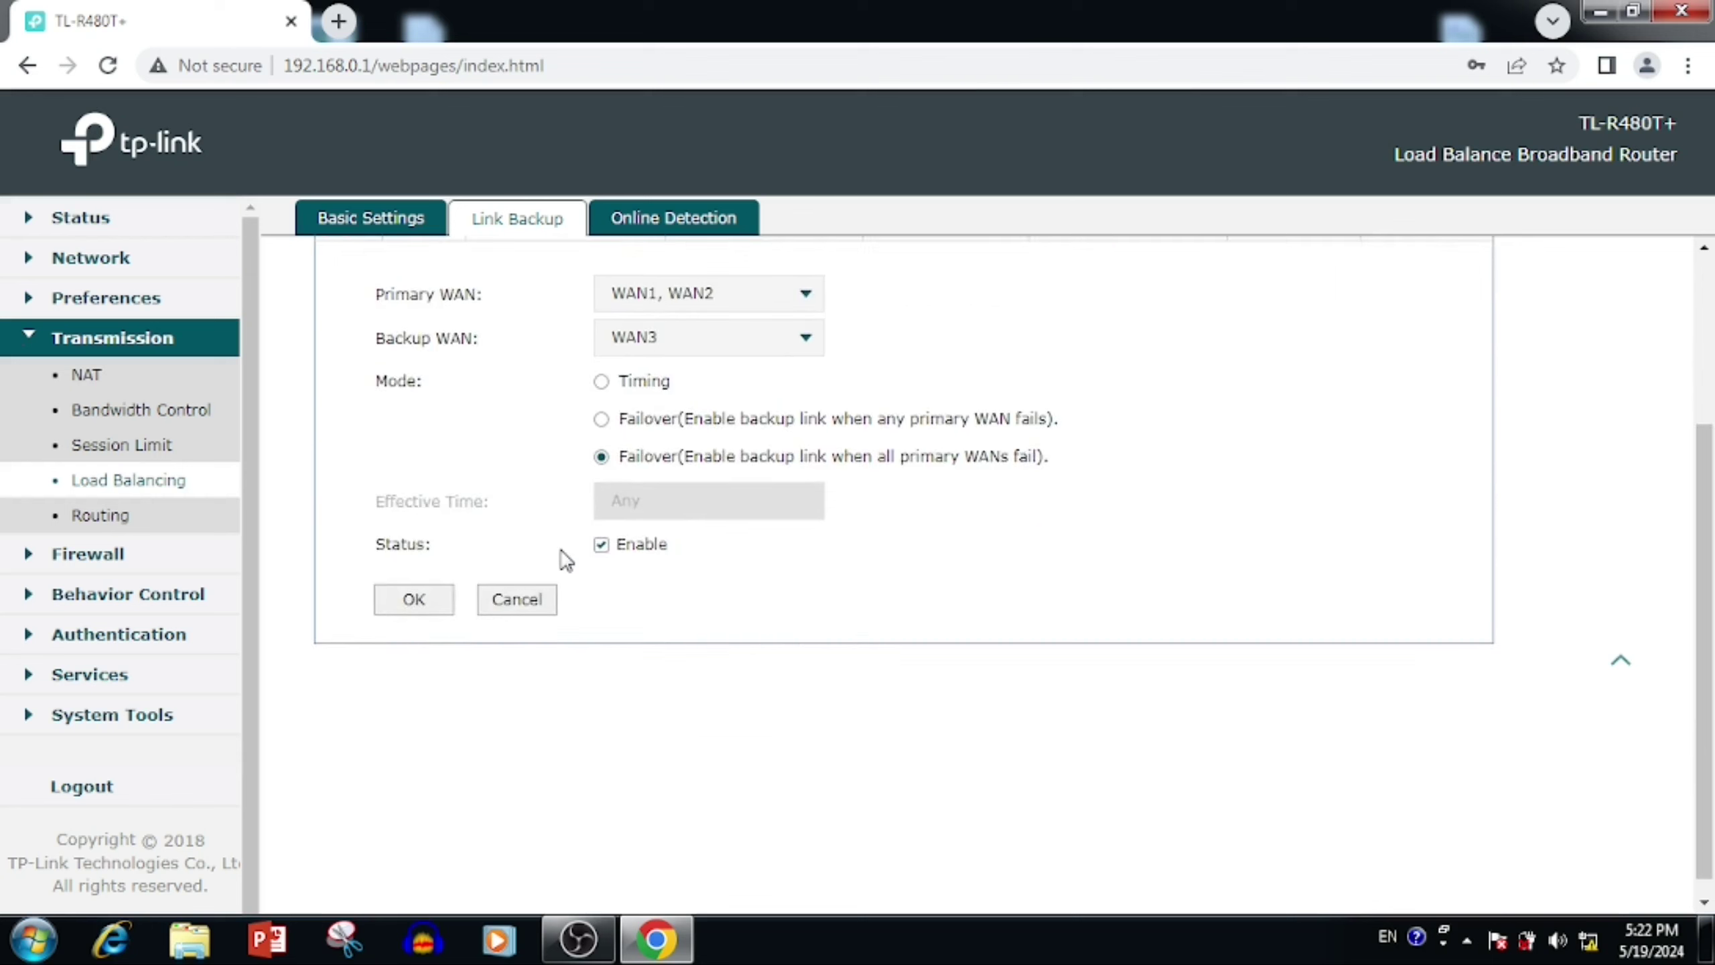
left_click(414, 599)
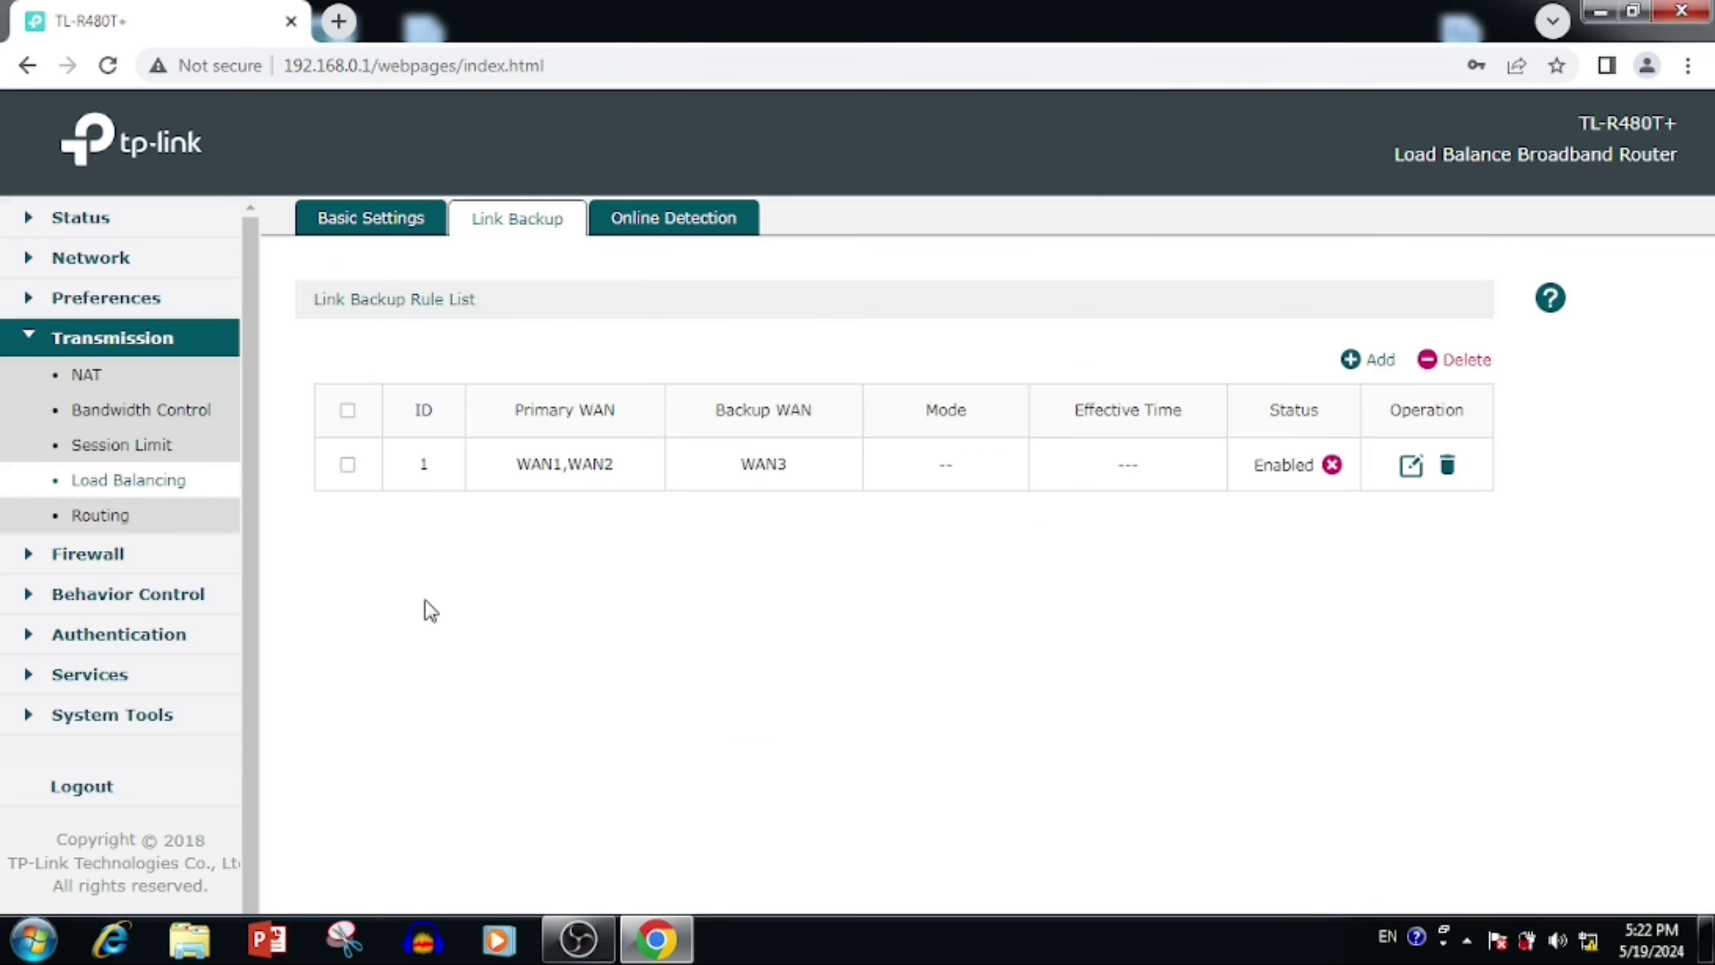
left_click(677, 234)
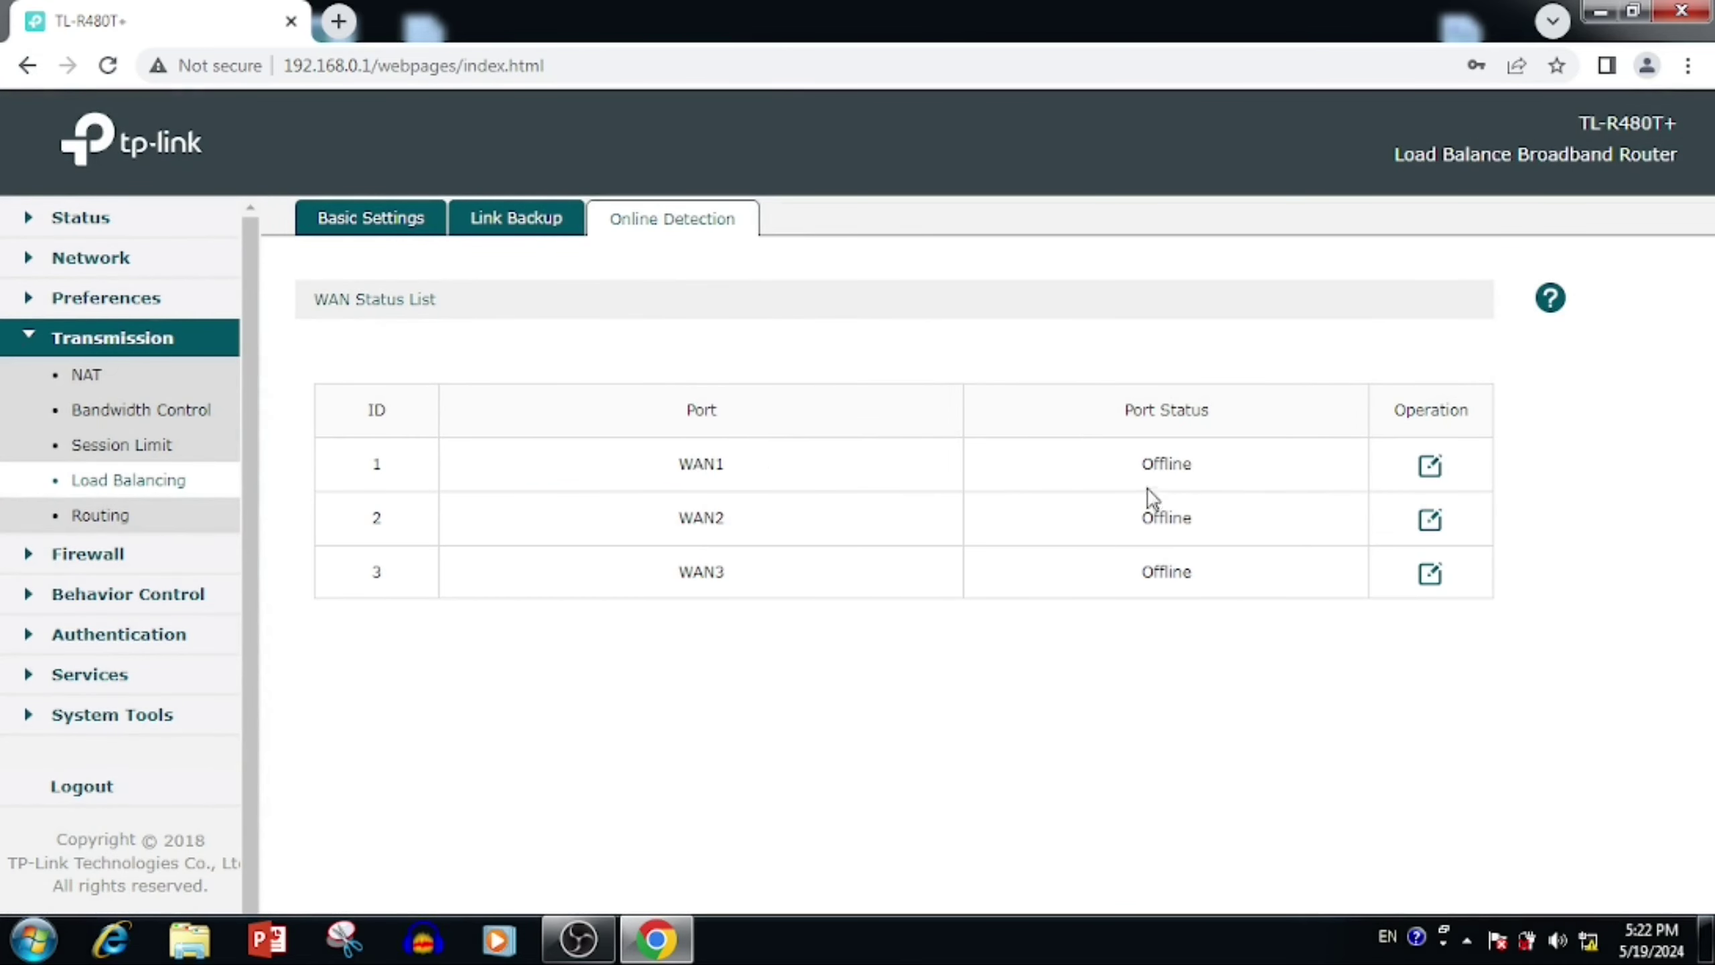
Step: Review WAN1's online detection settings and leave them unchanged on Auto
left_click(1431, 467)
scroll(793, 601, "down", 3)
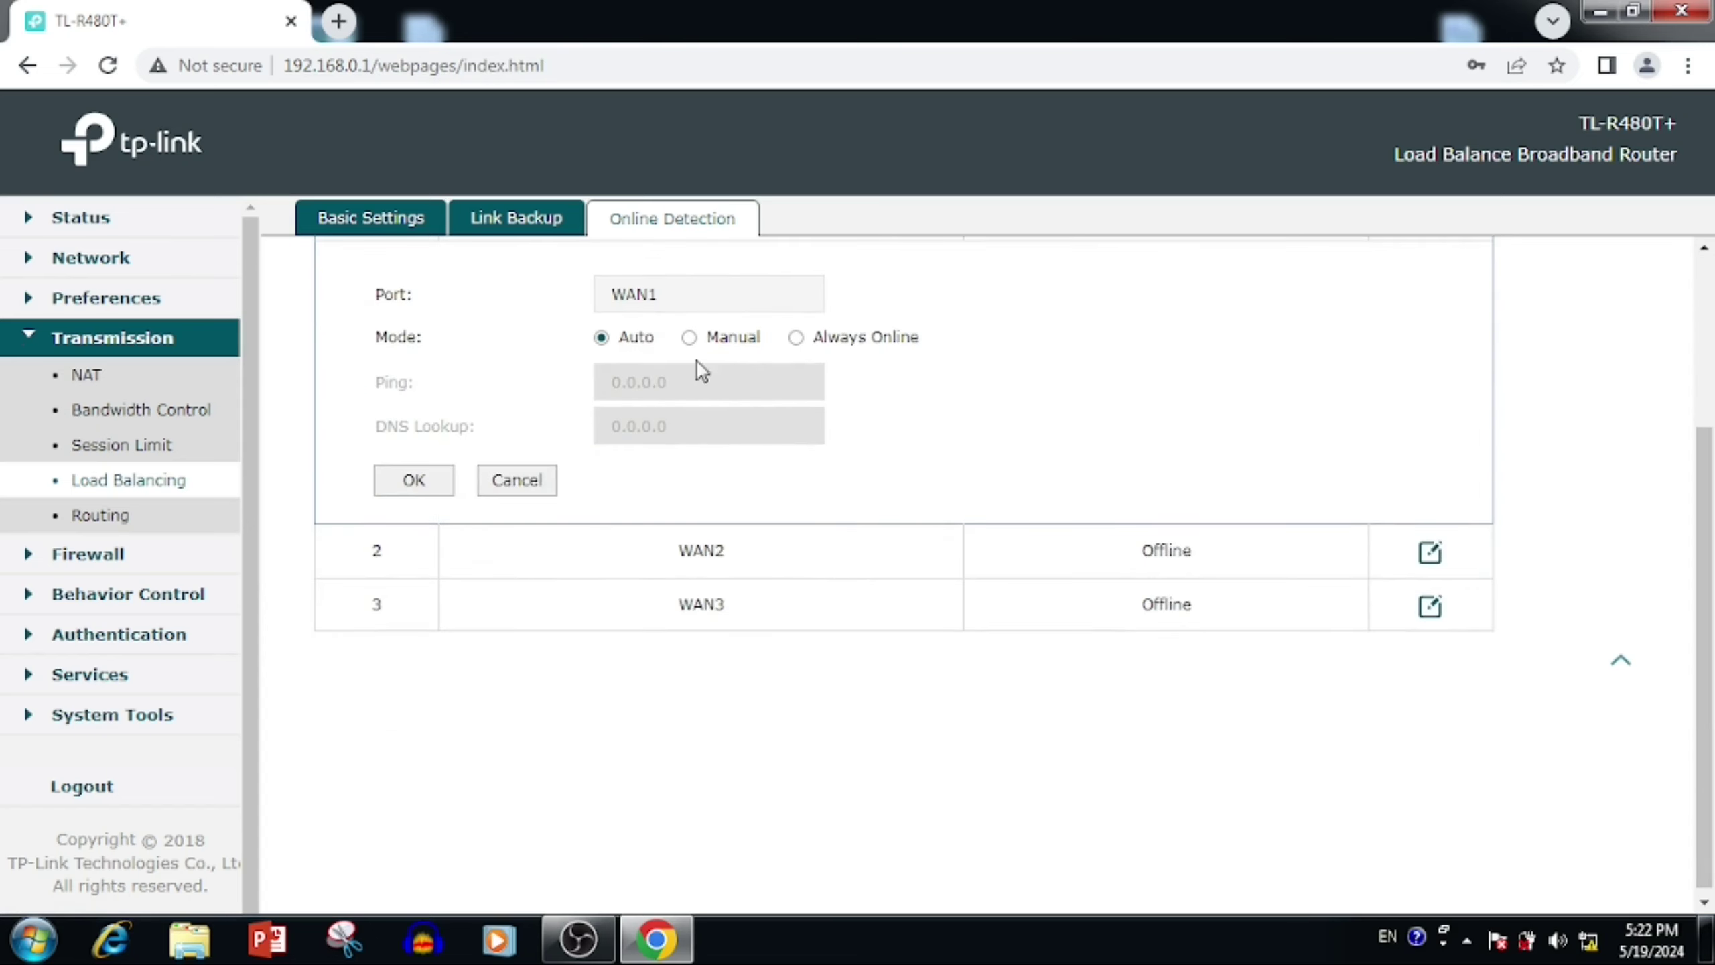
left_click(507, 481)
Step: Go to the Routing static route list and expand the System Tools section
left_click(396, 222)
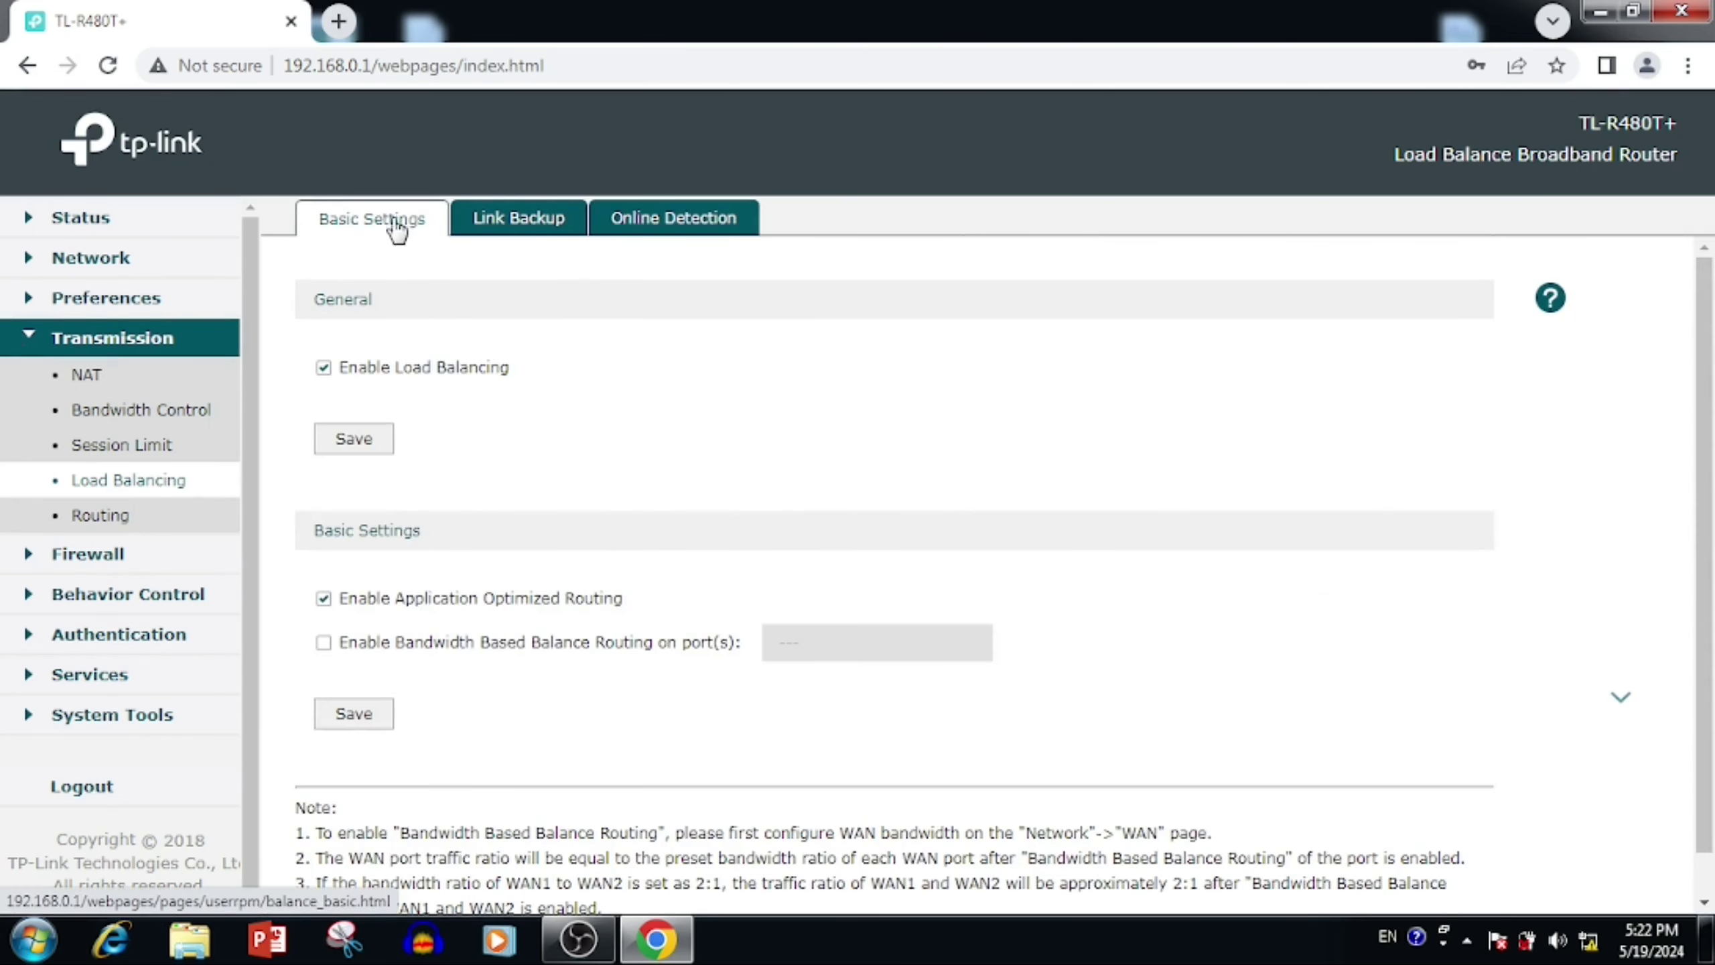
left_click(91, 514)
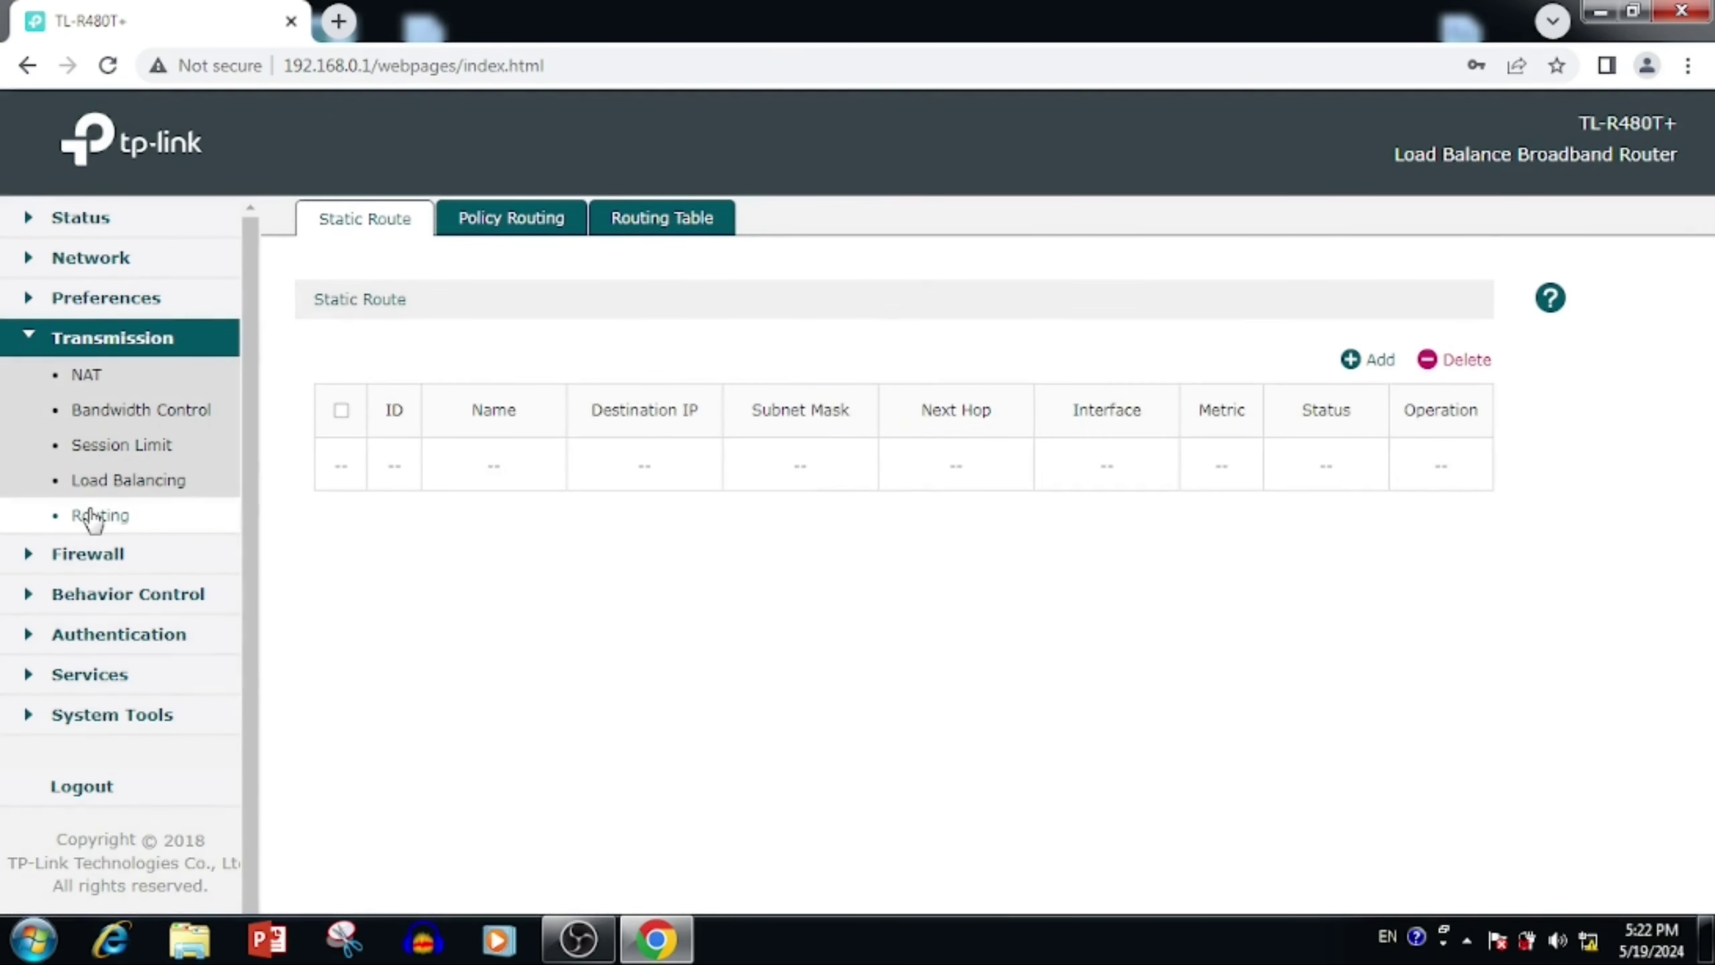
left_click(40, 714)
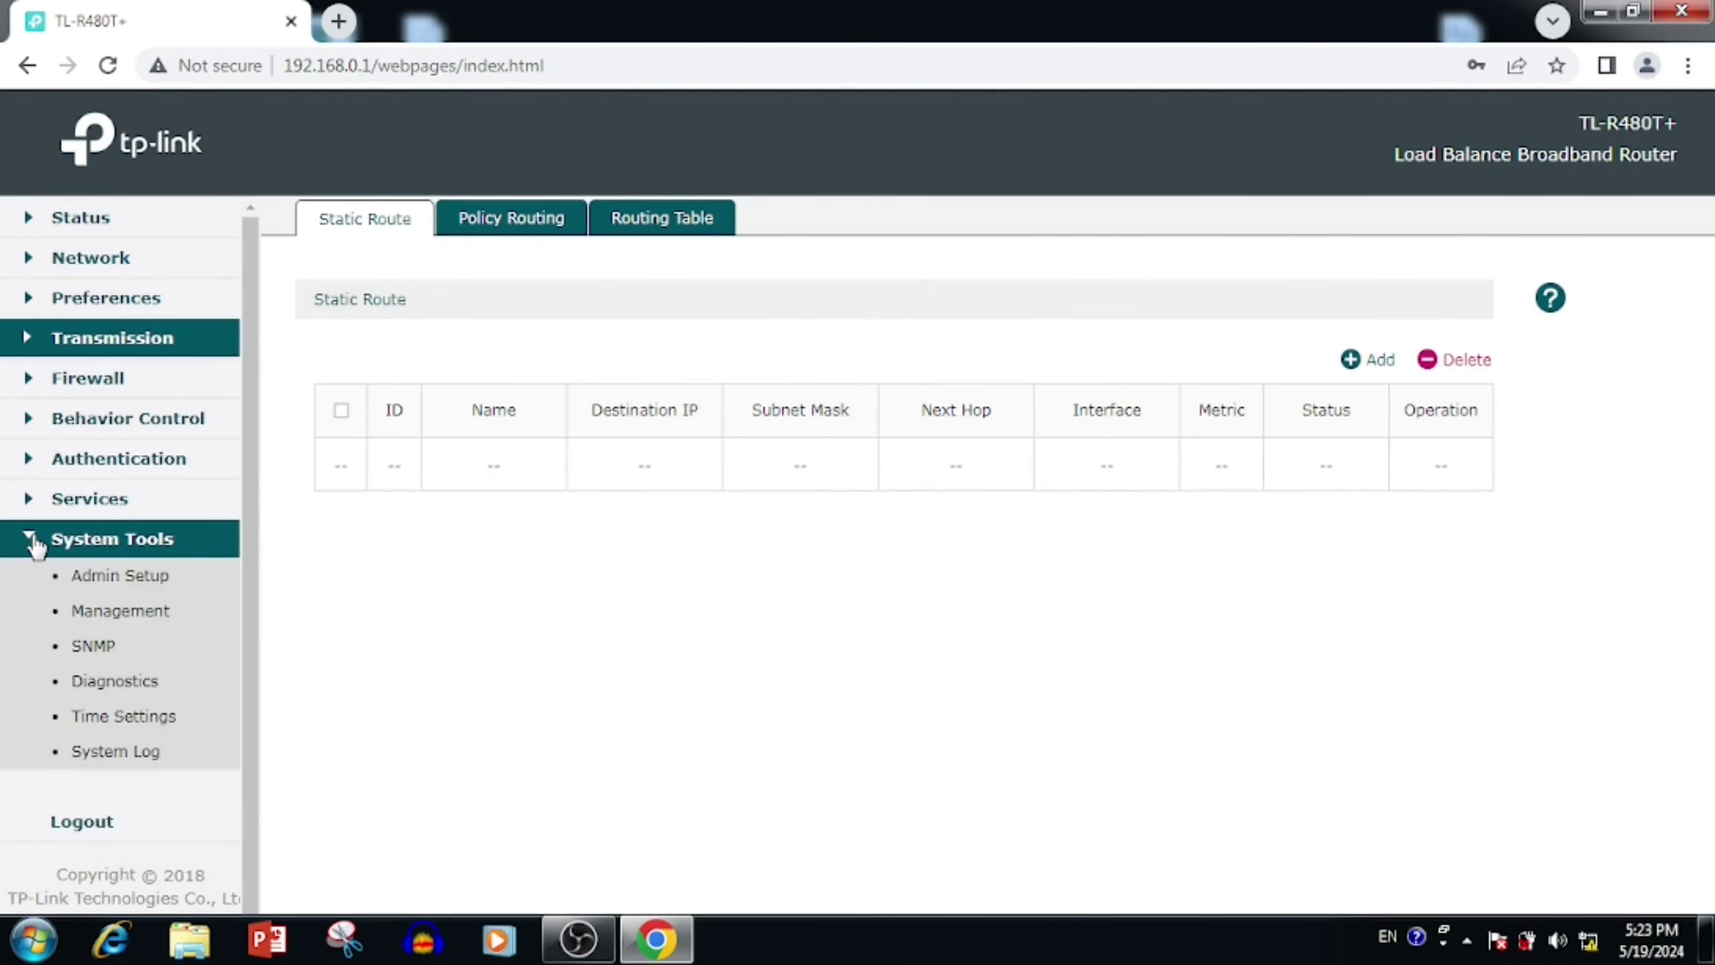
Step: In Admin Setup, replace username Admin with radmin plus a new confirmed password, and save
left_click(101, 582)
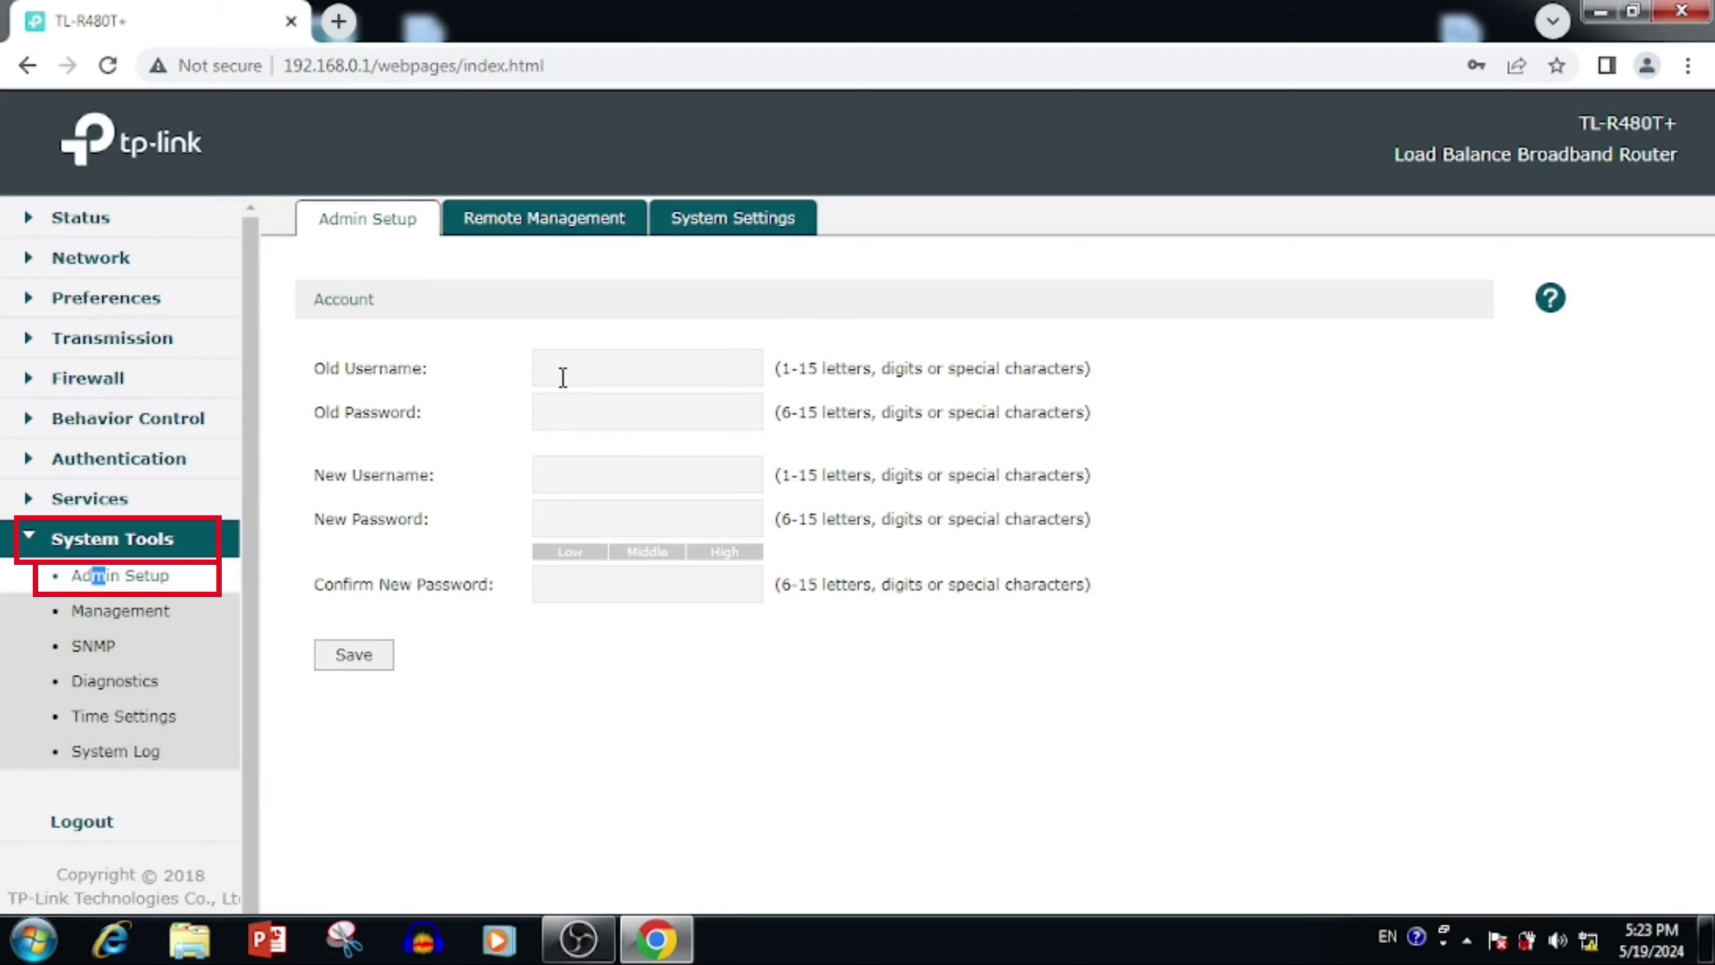
left_click(563, 369)
type("Admin")
key("Tab")
type("**********")
key("Tab")
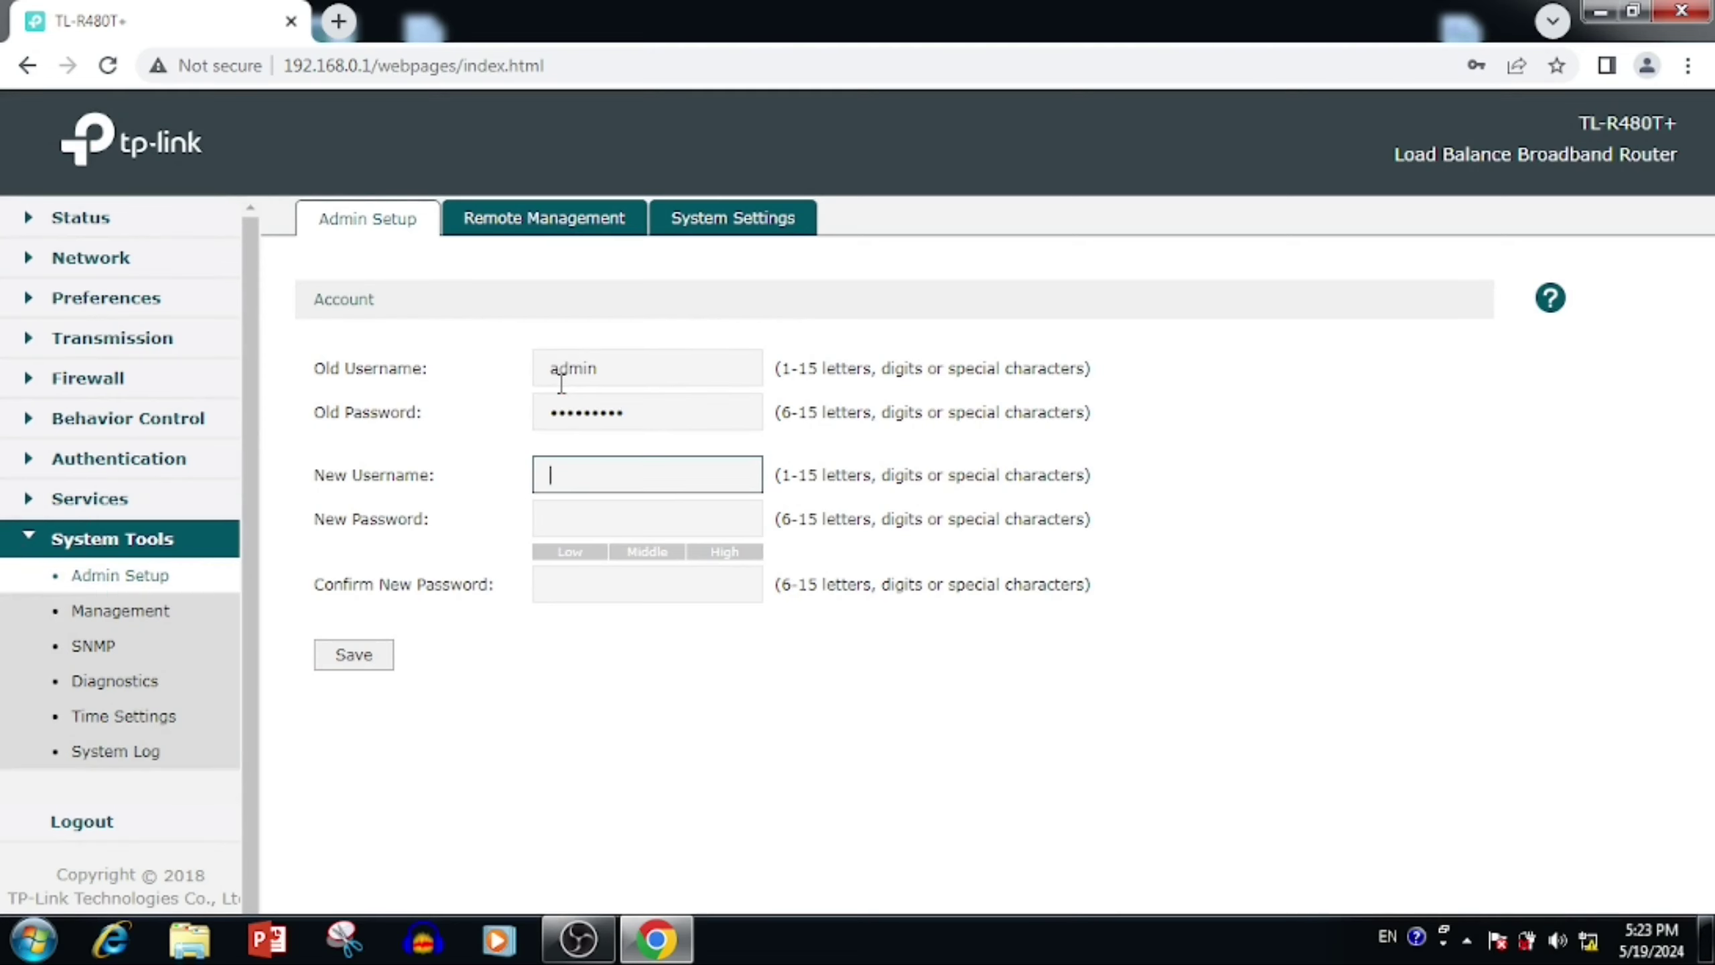
type("radmin")
key("Tab")
type("**********")
left_click(569, 578)
type("**********")
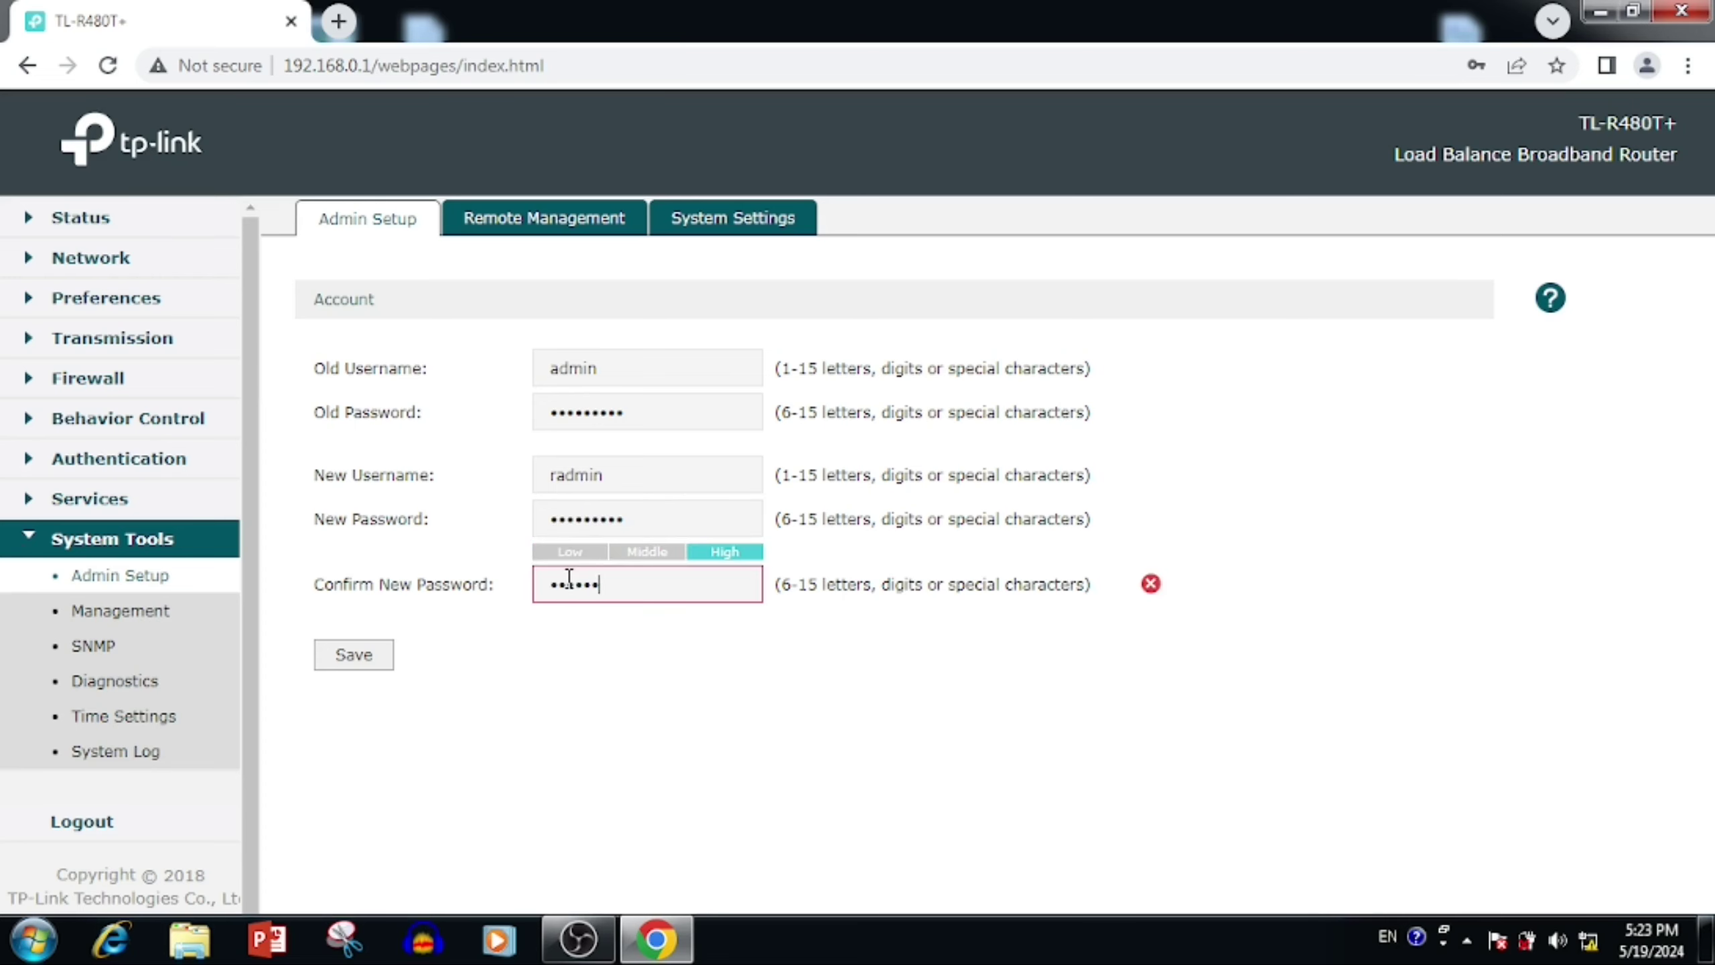
left_click(375, 662)
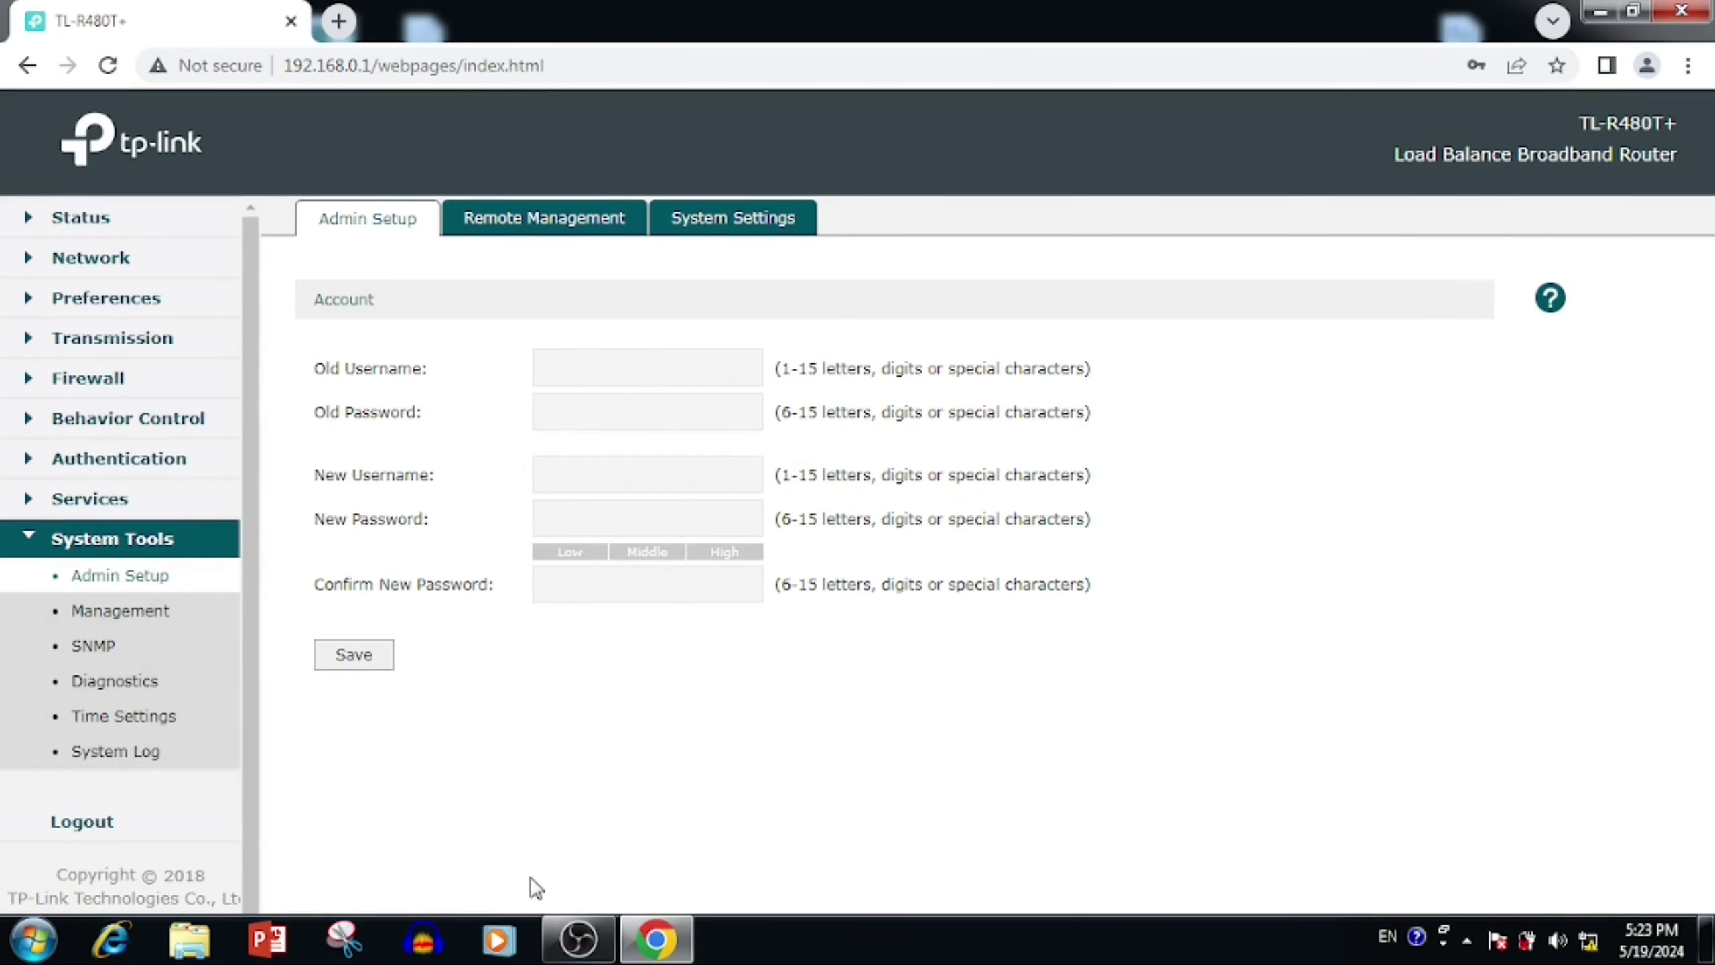